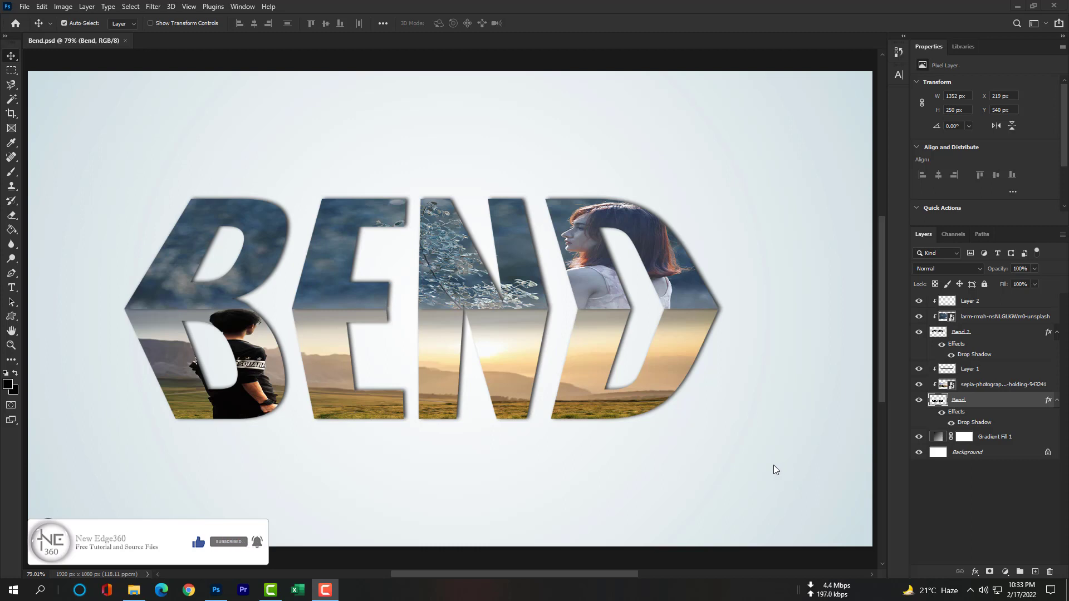
Step: Create a white 1920×1080 document named 'Bend Text' at 300 pixels/cm
left_click(24, 7)
left_click(31, 18)
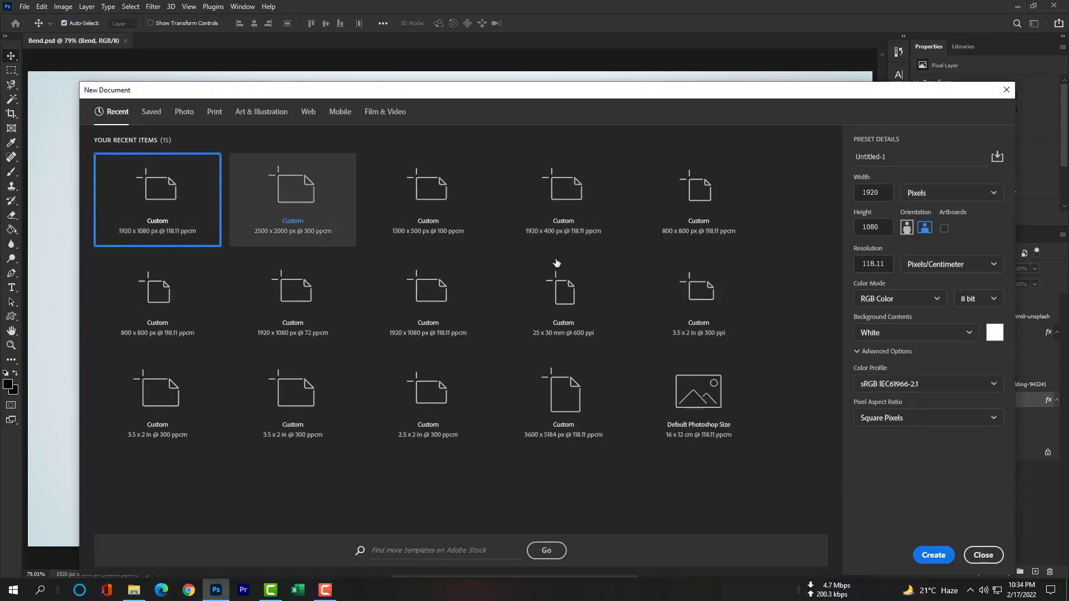
left_click(885, 263)
type("300")
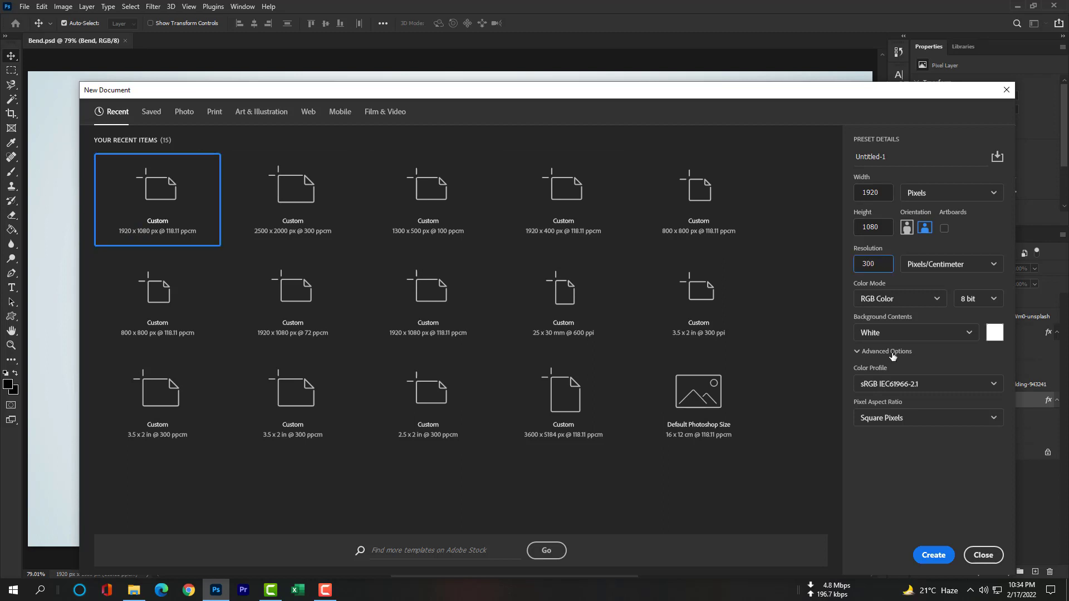
double_click(904, 158)
left_click_drag(894, 159, 856, 154)
type("Bend Text")
left_click(933, 555)
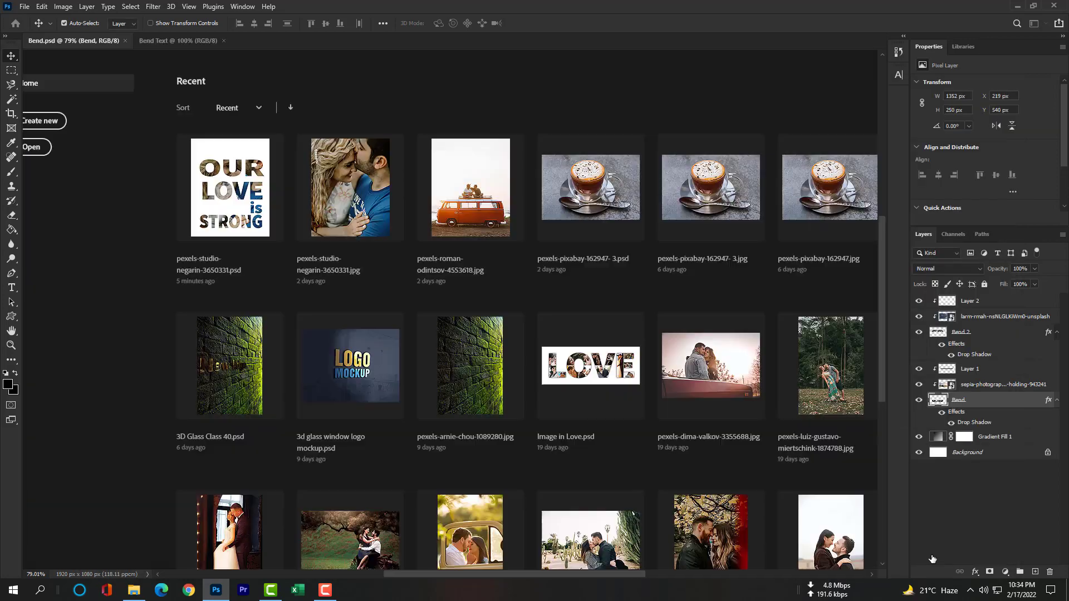
Step: Add a Gradient Fill layer using the Basics Black, White preset
left_click(1004, 572)
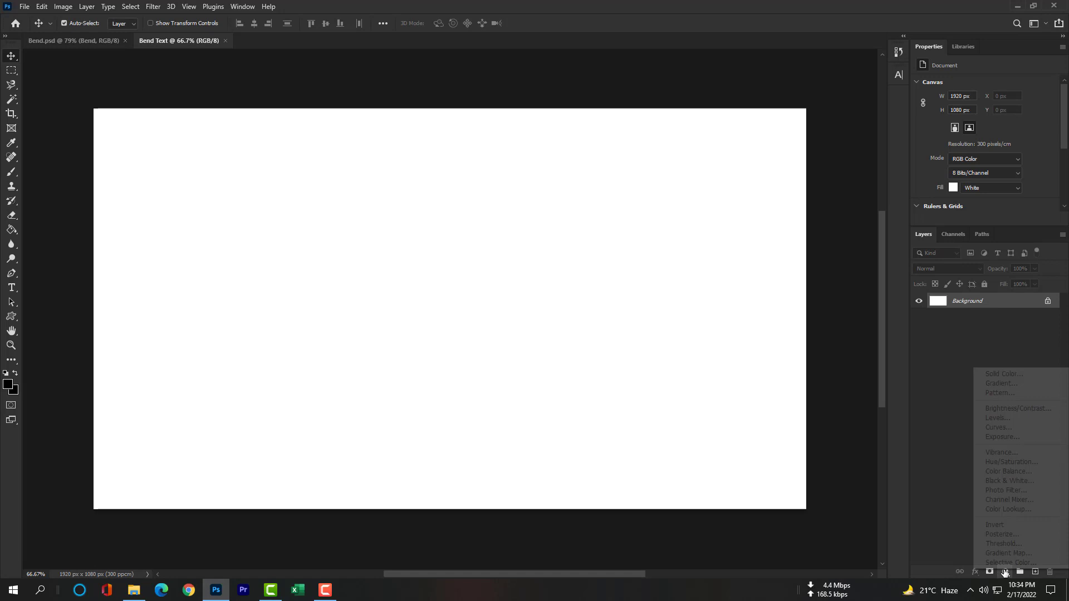
left_click(1014, 383)
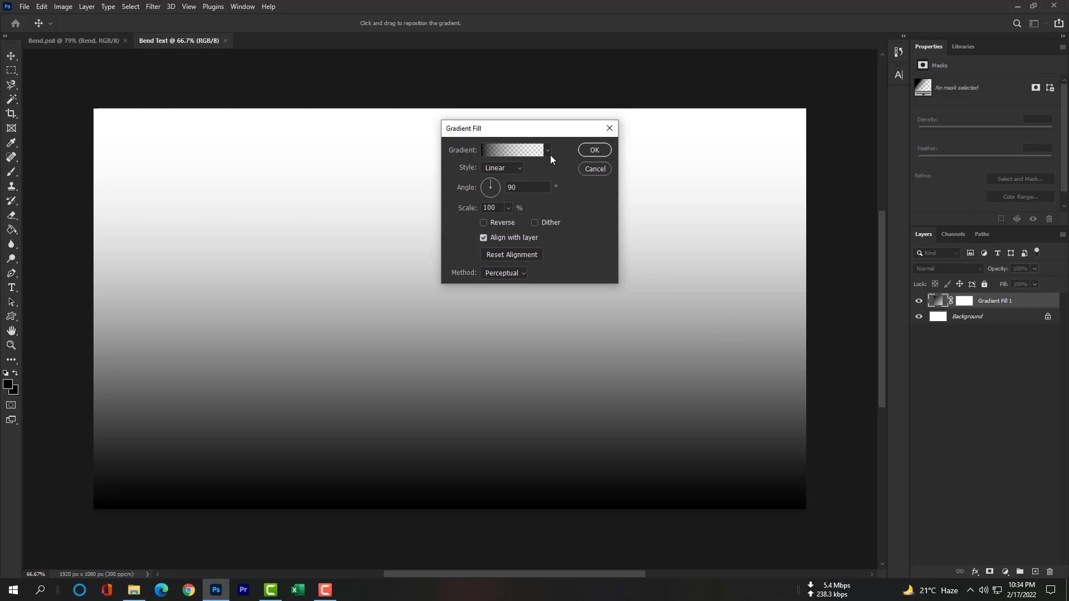
left_click(532, 152)
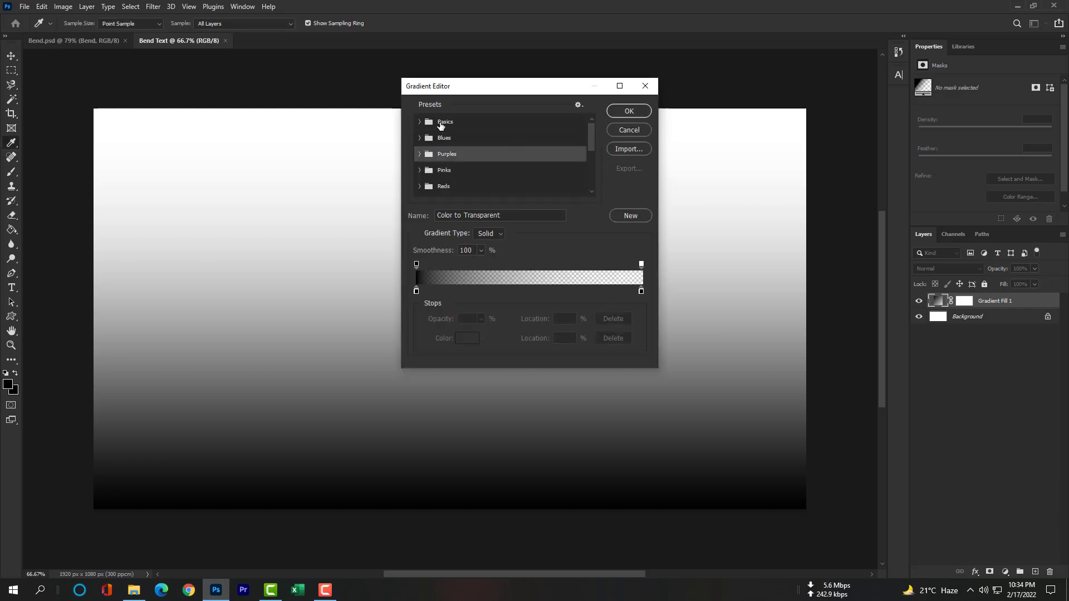
left_click(420, 122)
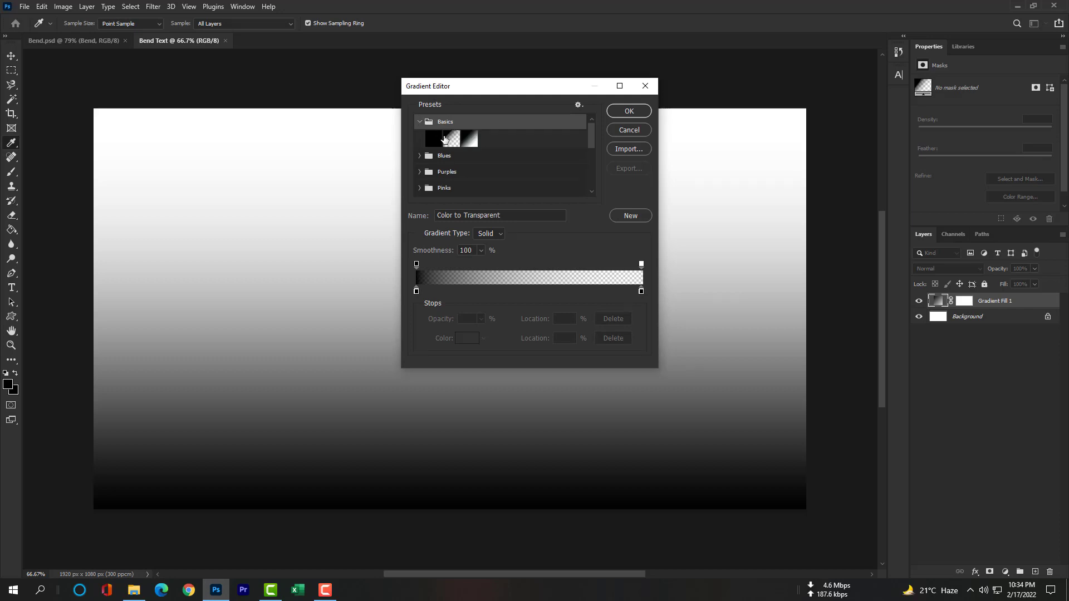
left_click(470, 139)
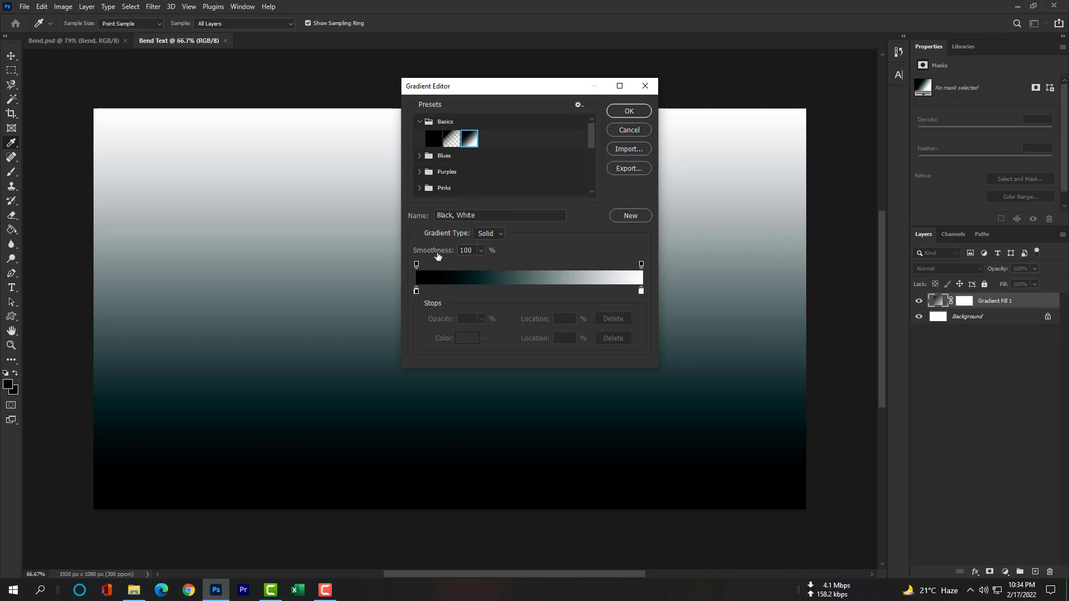
Step: Recolour the gradient's black stop to #076b77 and keep the white stop unchanged
double_click(417, 290)
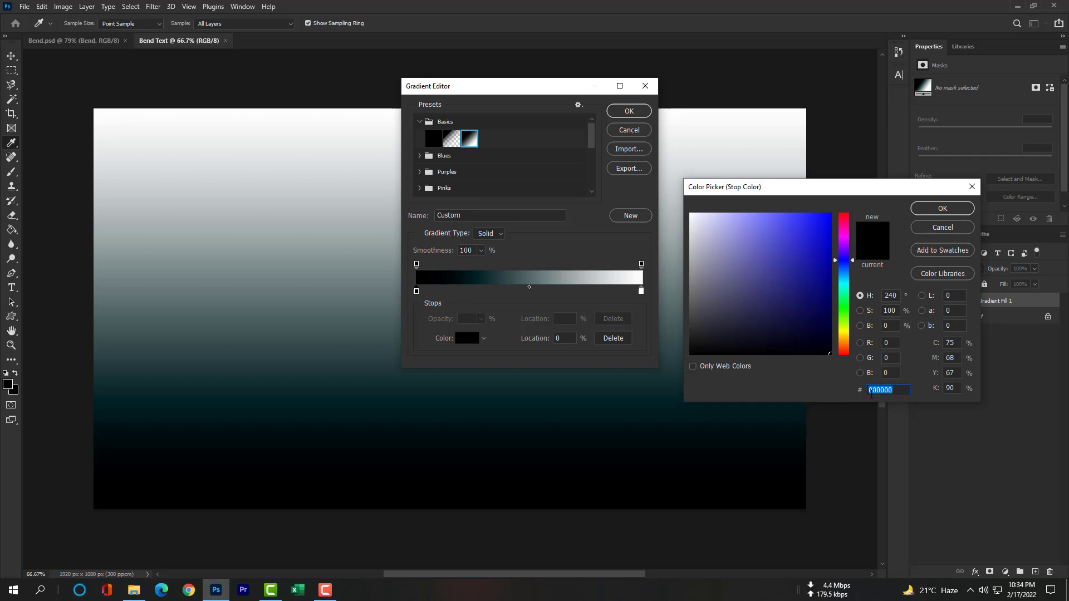
type("076")
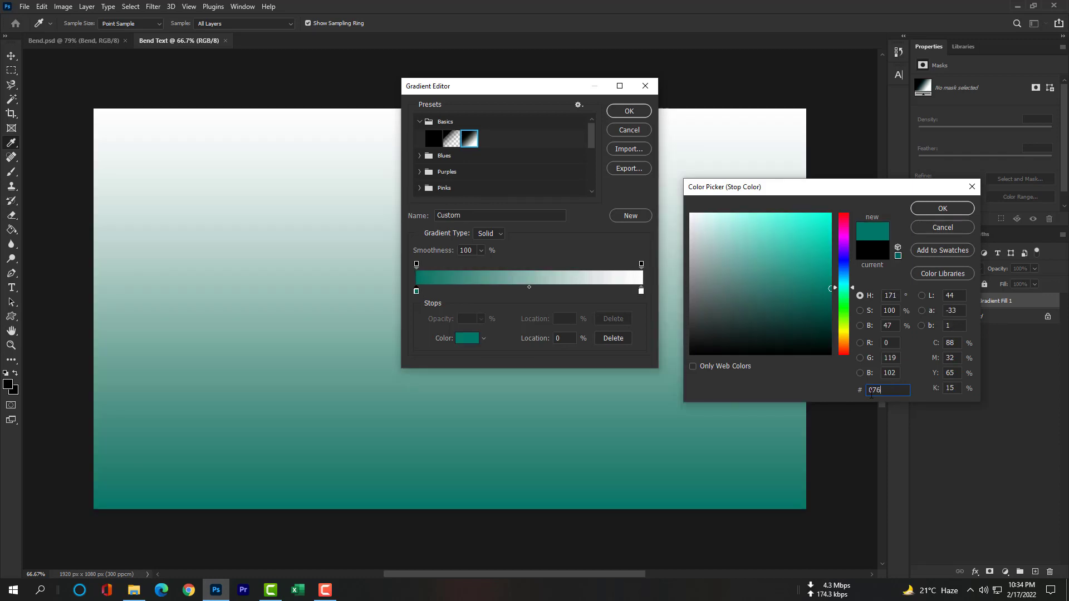
type("b77")
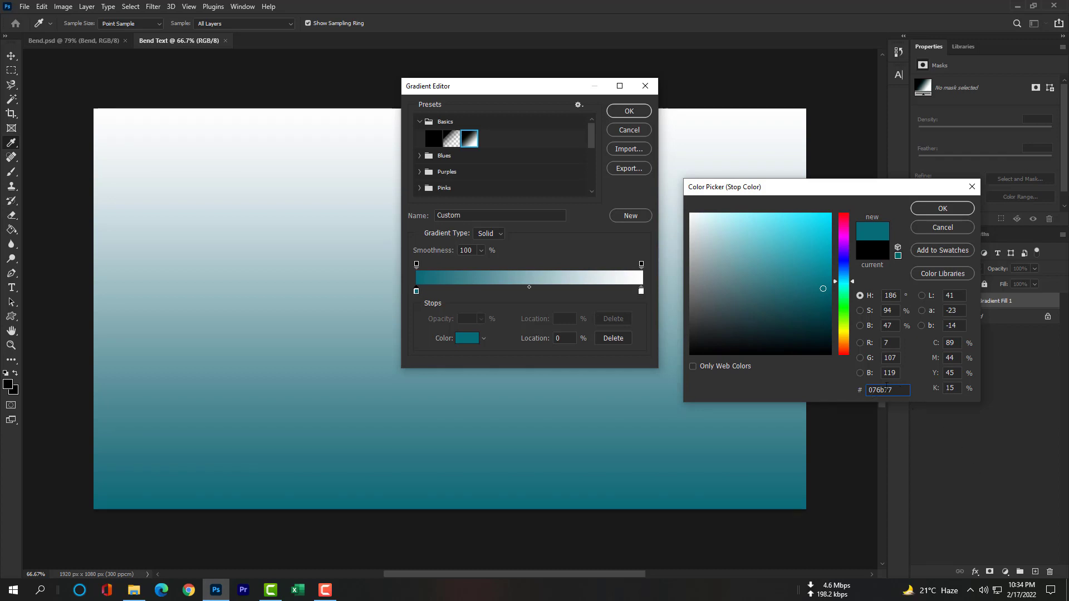
left_click(926, 208)
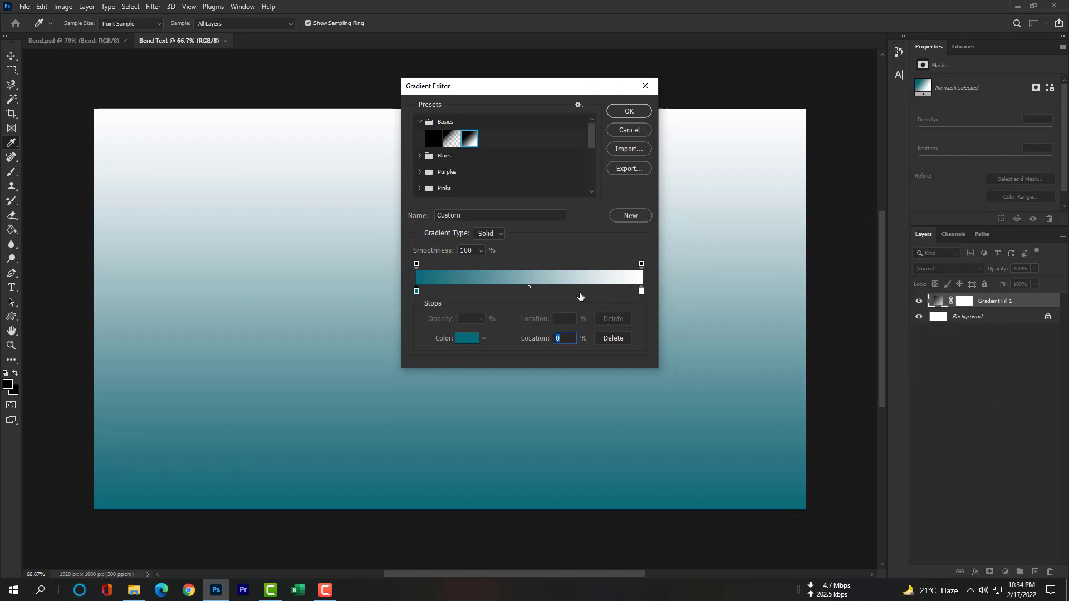
double_click(641, 292)
left_click(949, 210)
Step: Accept the gradient, switch its style to Radial and tick Reverse
left_click(625, 115)
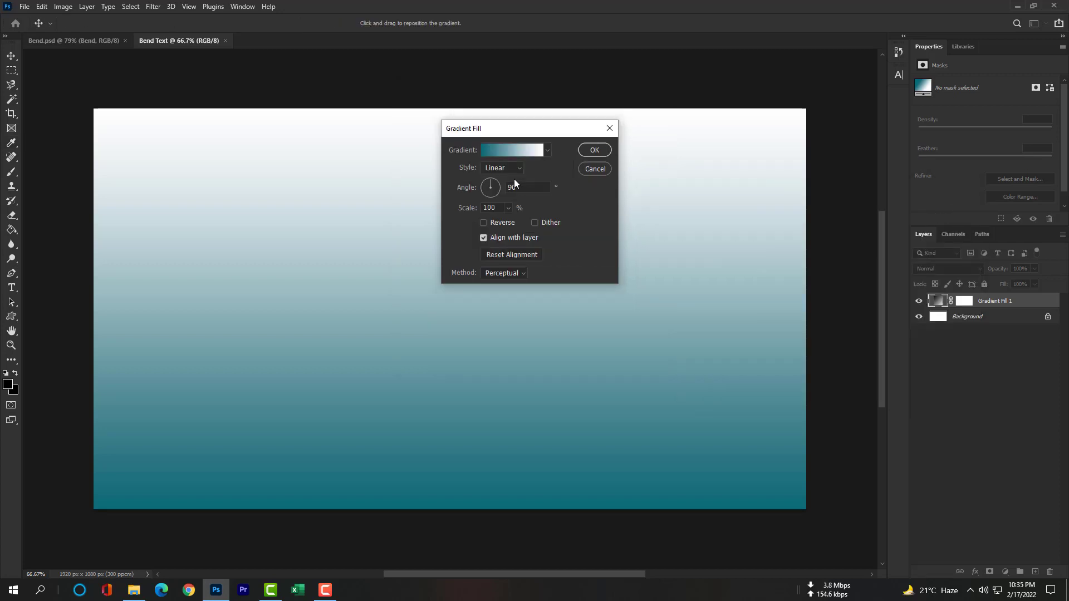
left_click(519, 170)
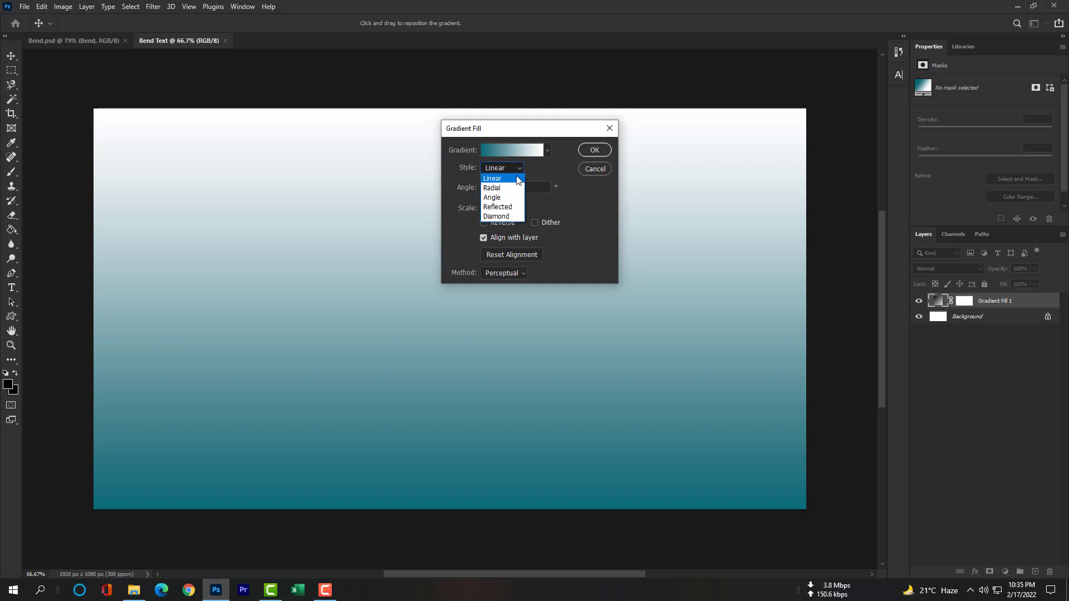
left_click(513, 189)
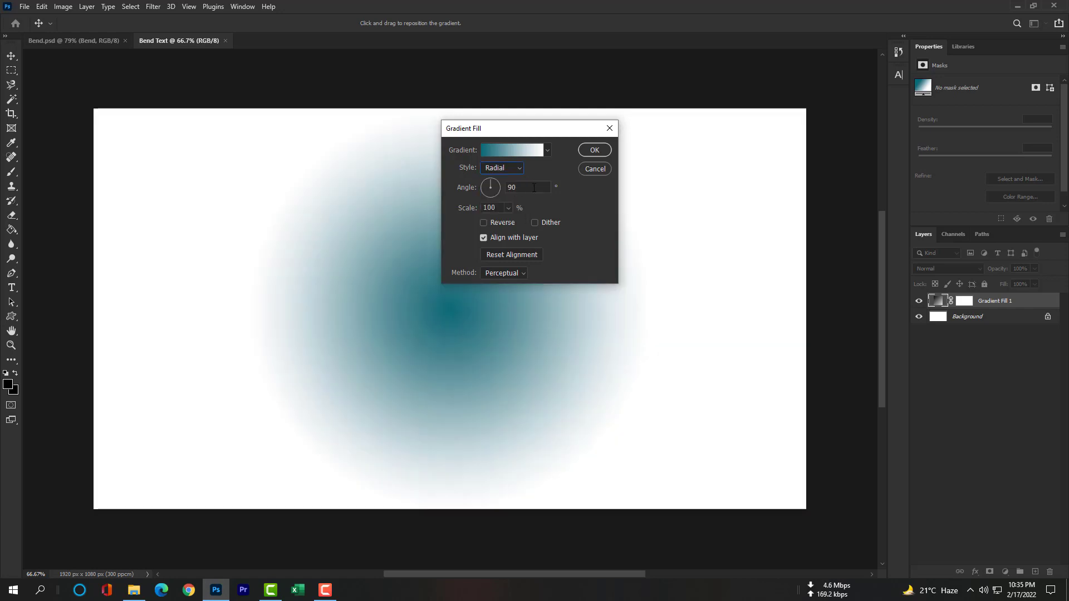
double_click(496, 207)
type("700")
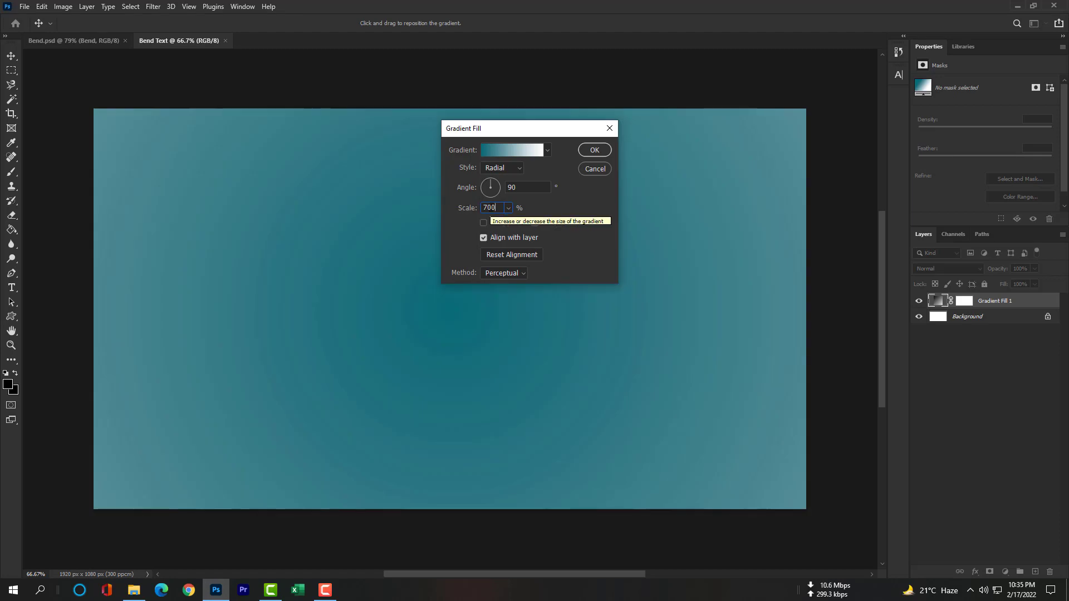
left_click(484, 224)
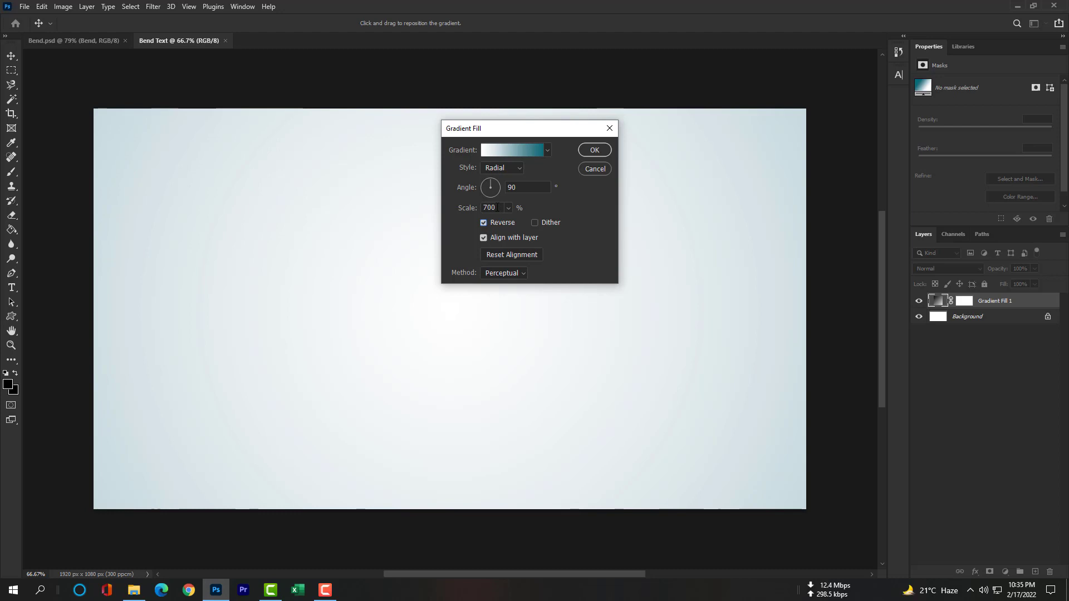
Step: Set the gradient scale to 450% and commit the fill layer
double_click(491, 207)
type("500")
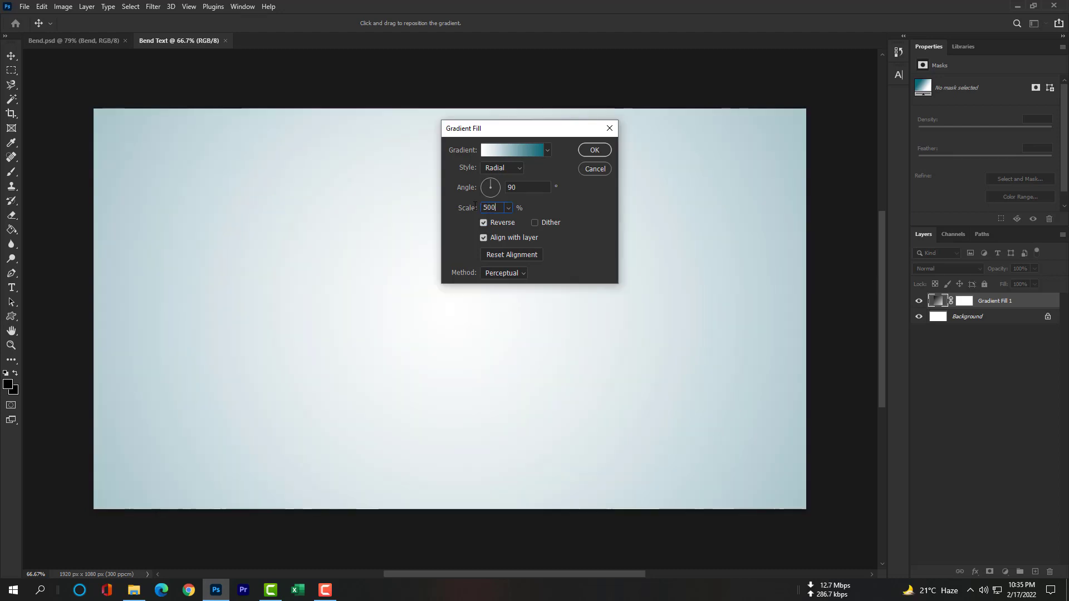
type("250")
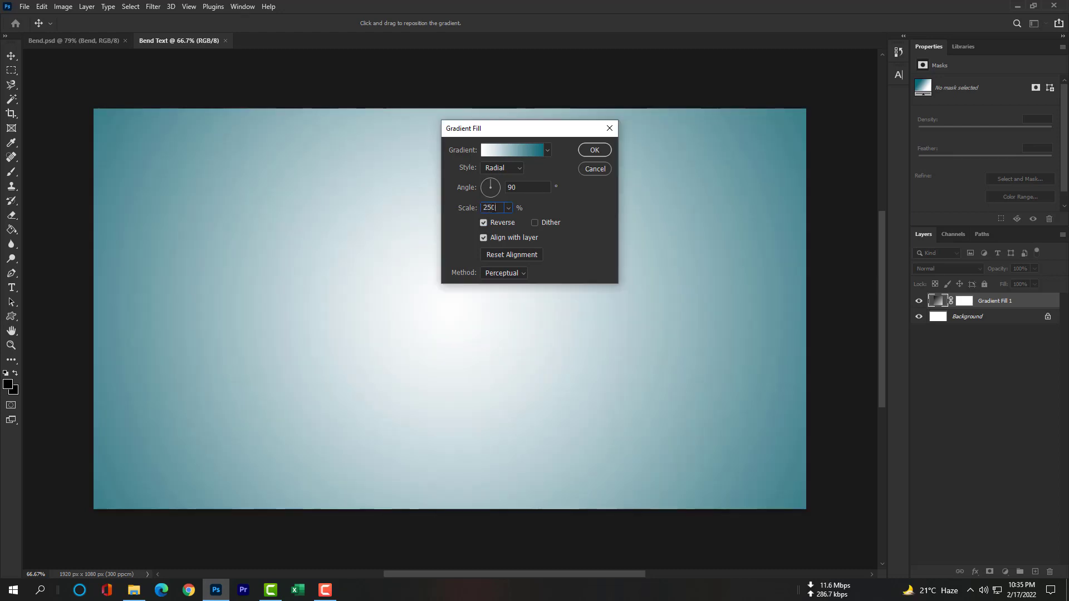
double_click(491, 208)
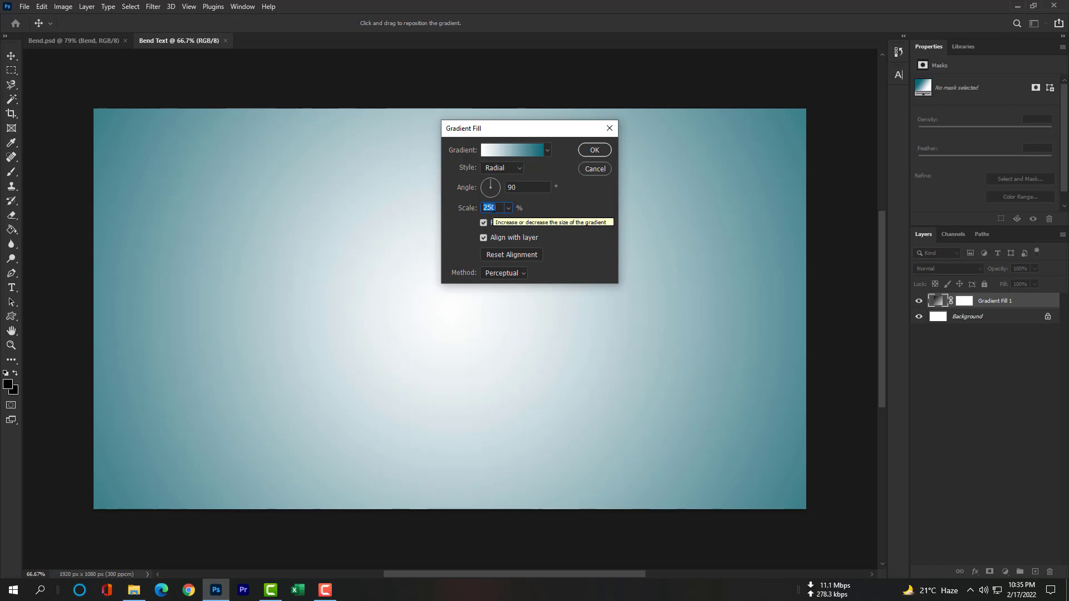
type("350")
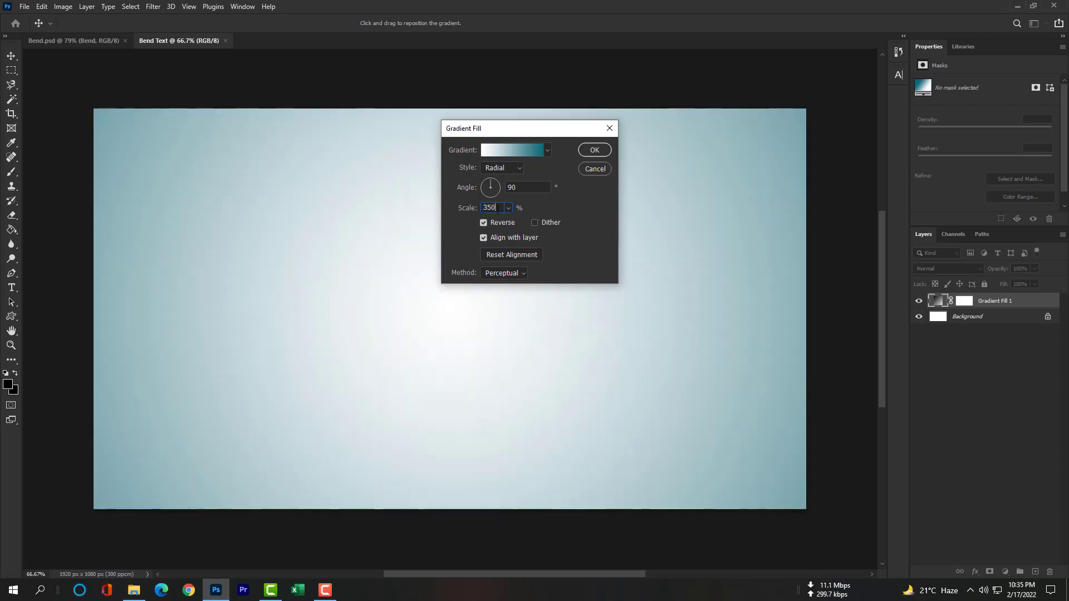
double_click(498, 208)
type("00")
left_click(475, 208)
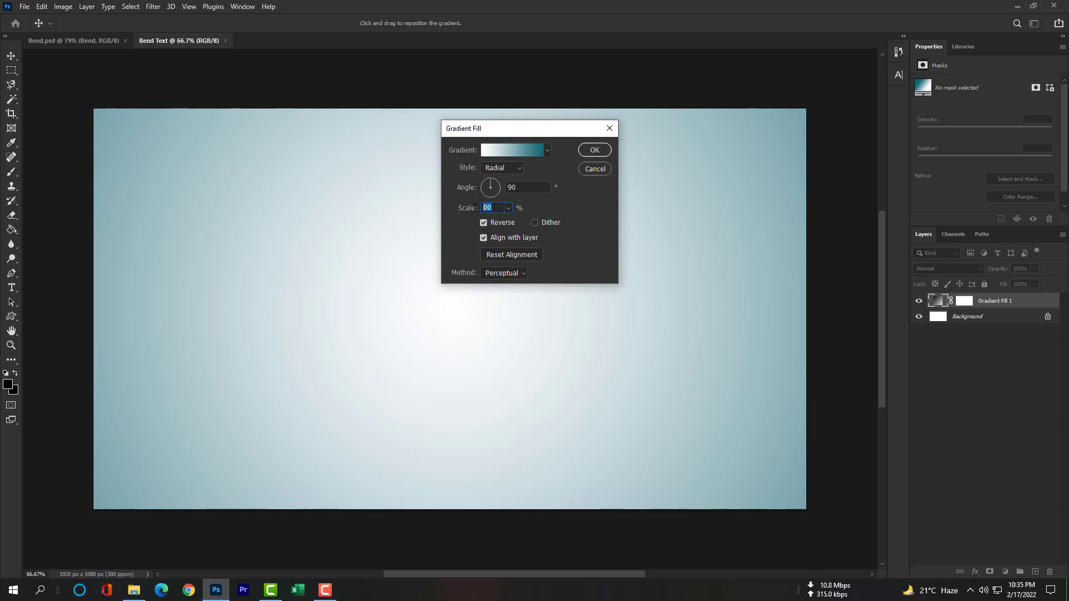
type("400")
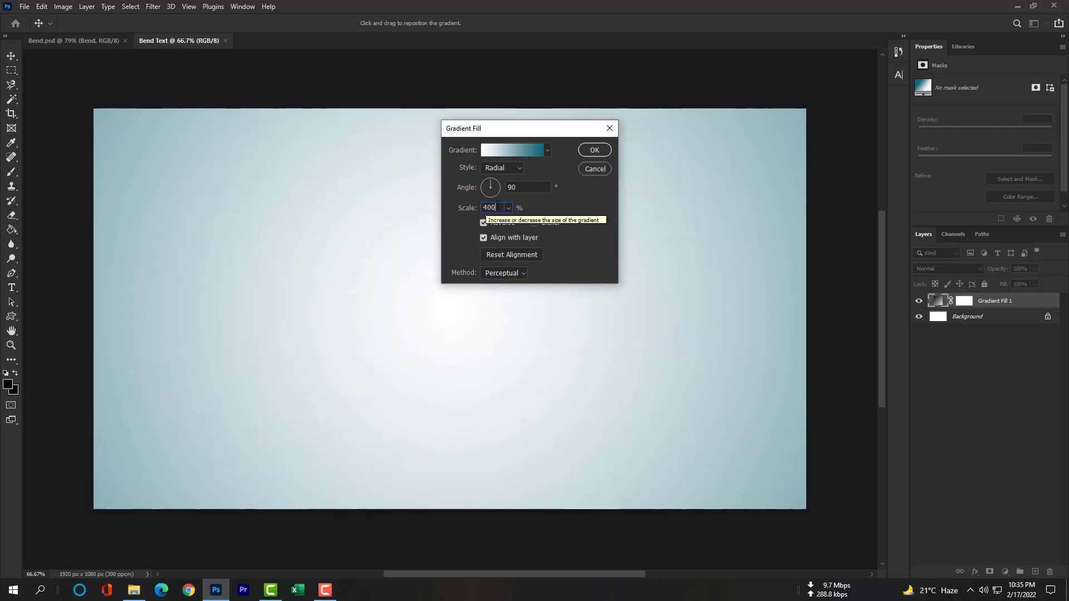
left_click(469, 207)
type("450")
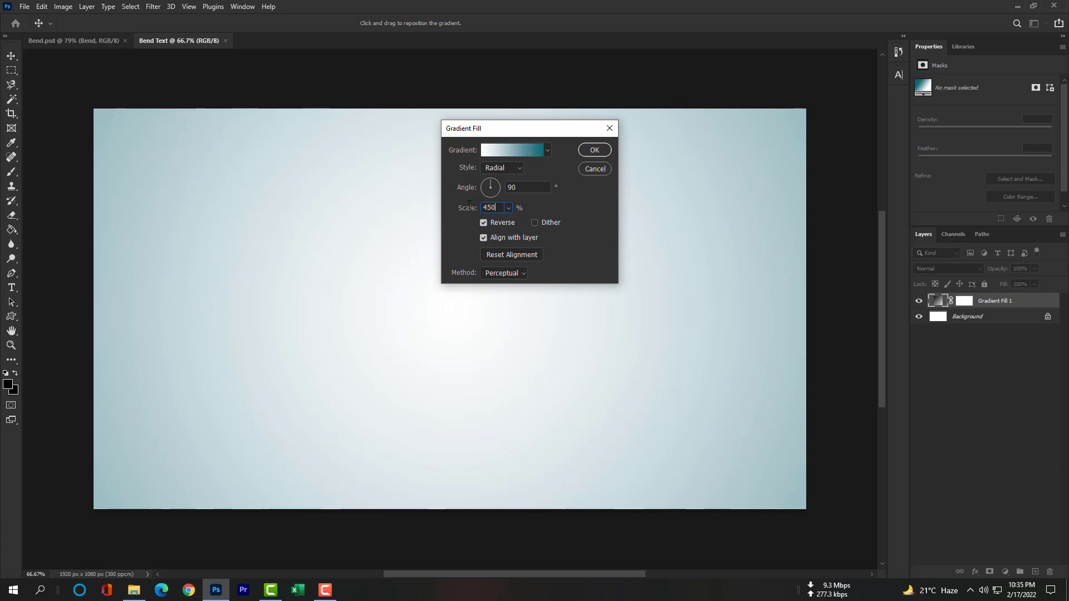
left_click(595, 150)
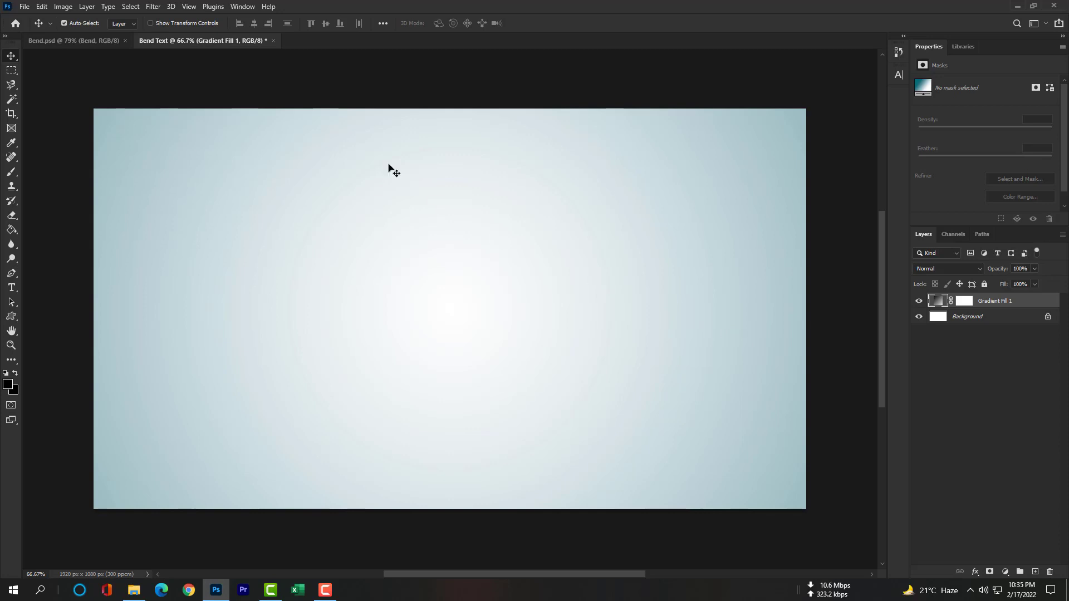
Step: Add a horizontal guide at 50% via View > New Guide
left_click(189, 6)
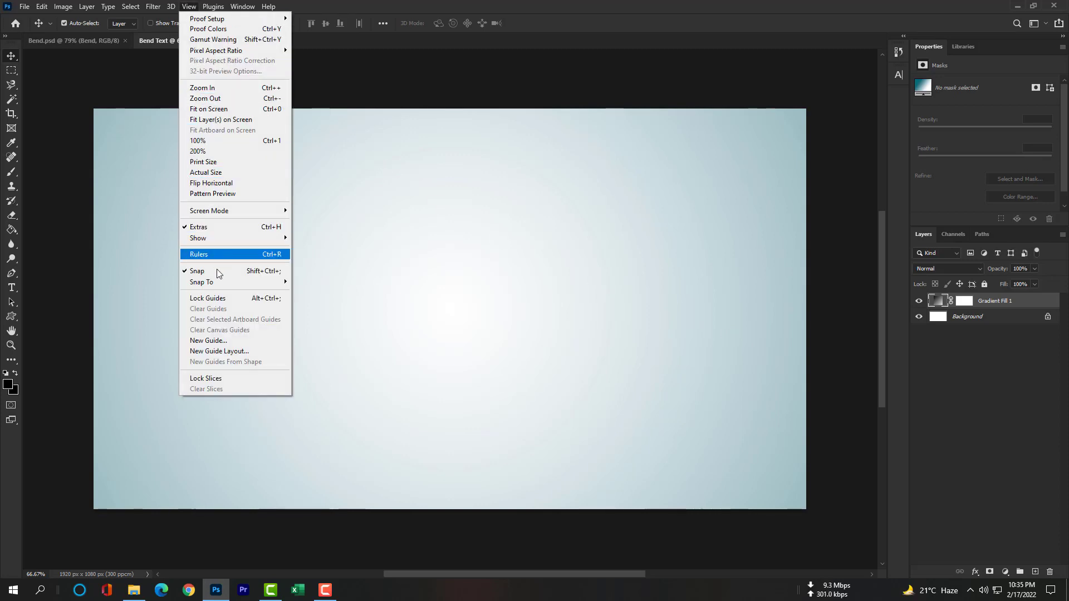
left_click(208, 341)
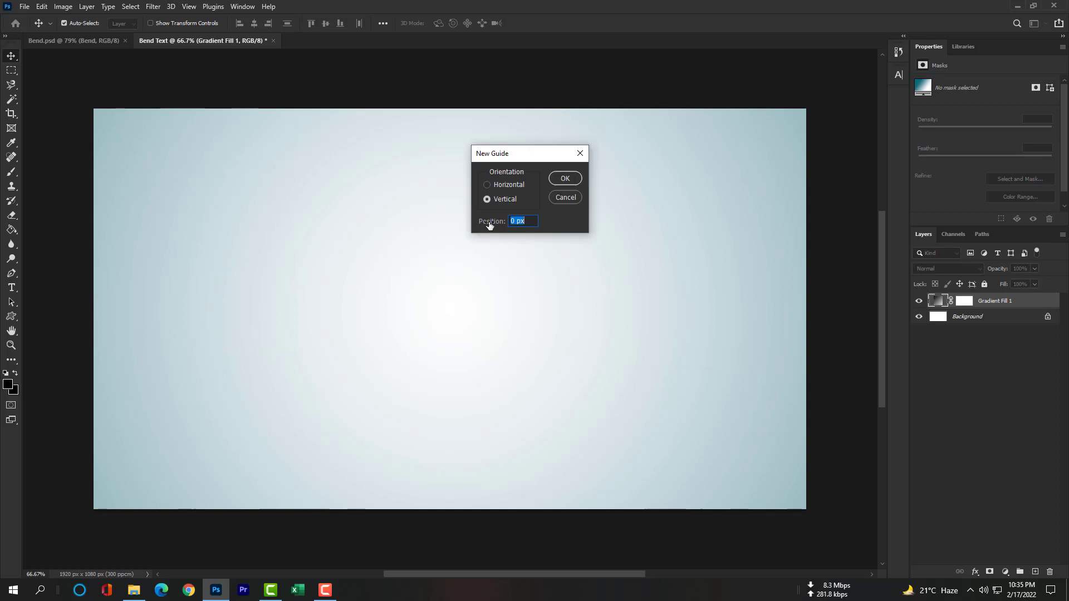
type("50%")
left_click(500, 185)
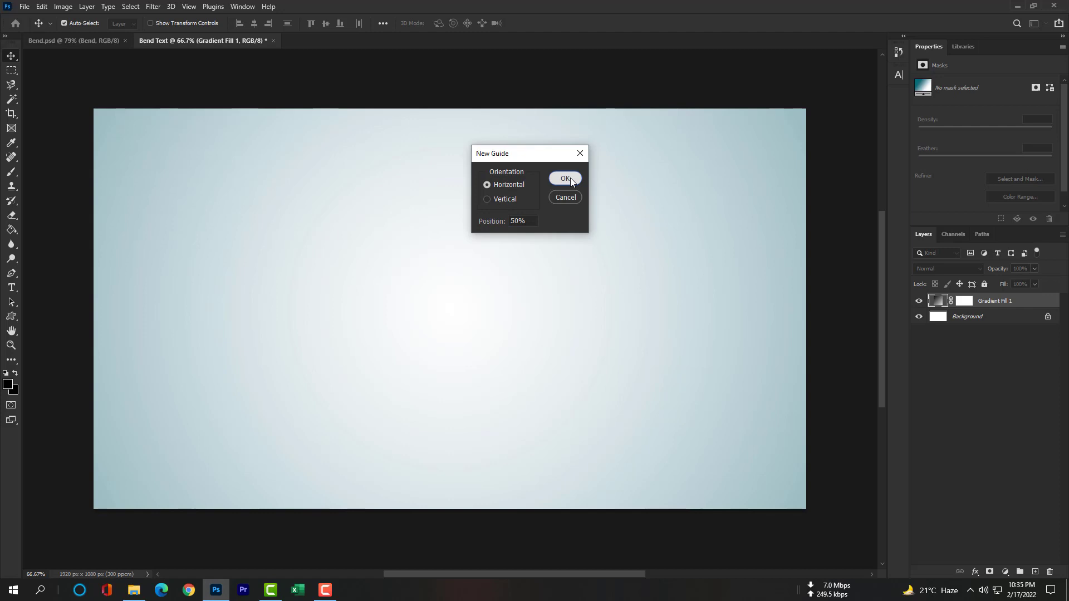
left_click(566, 178)
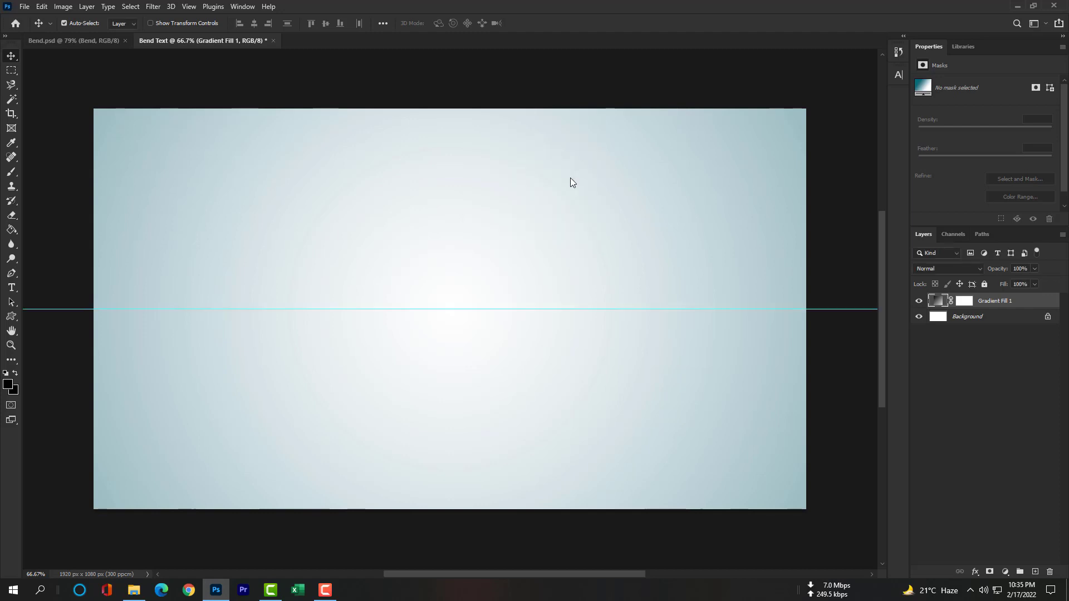
Step: Type centre-aligned TRAVEL in Oswald Bold and drag it down to straddle the guide
left_click(12, 288)
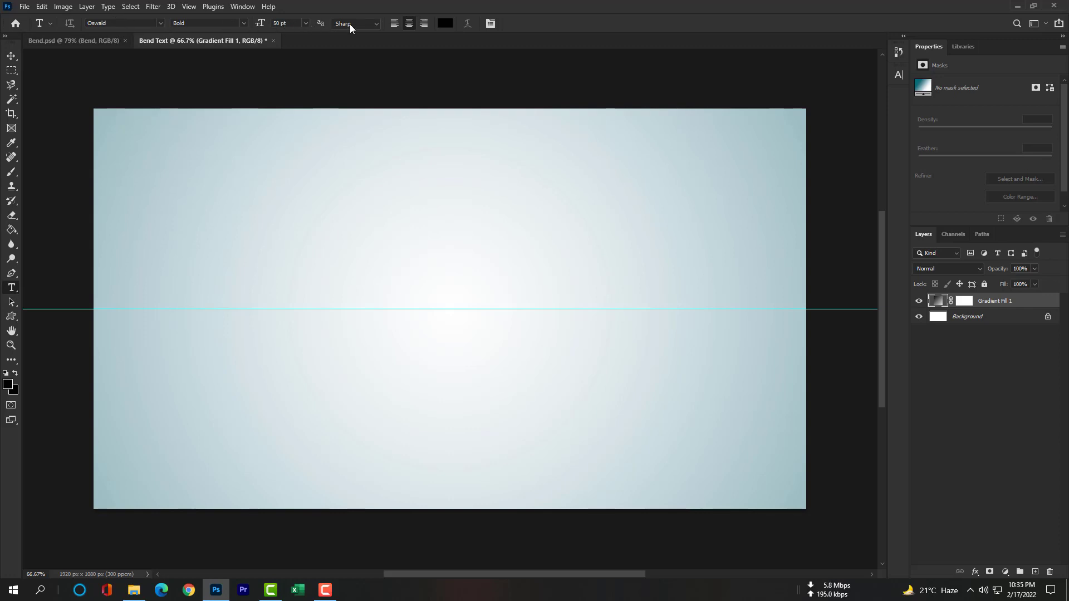
left_click(409, 23)
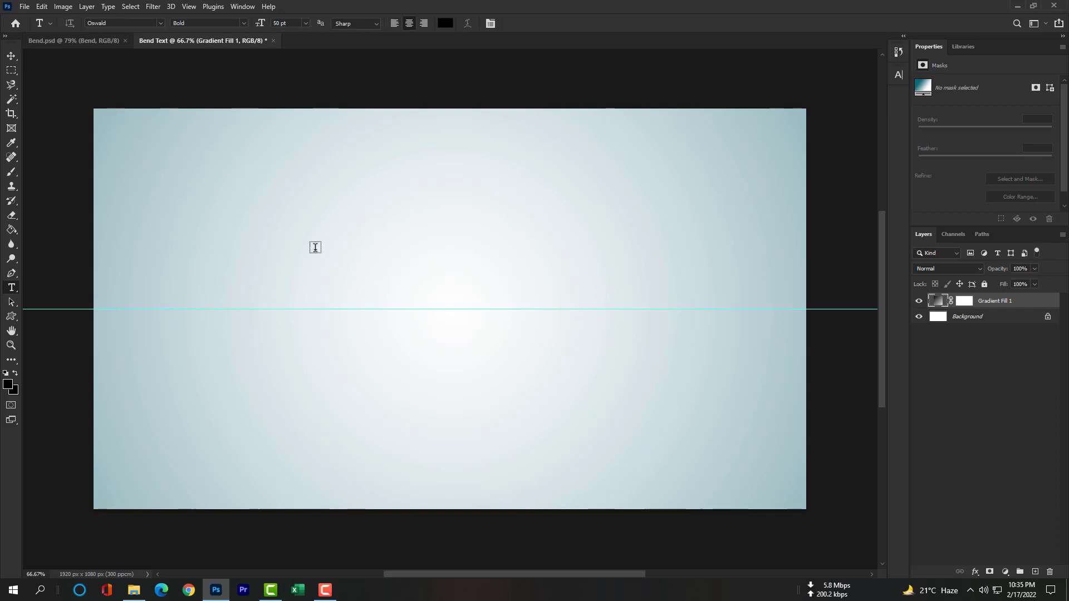
left_click(435, 311)
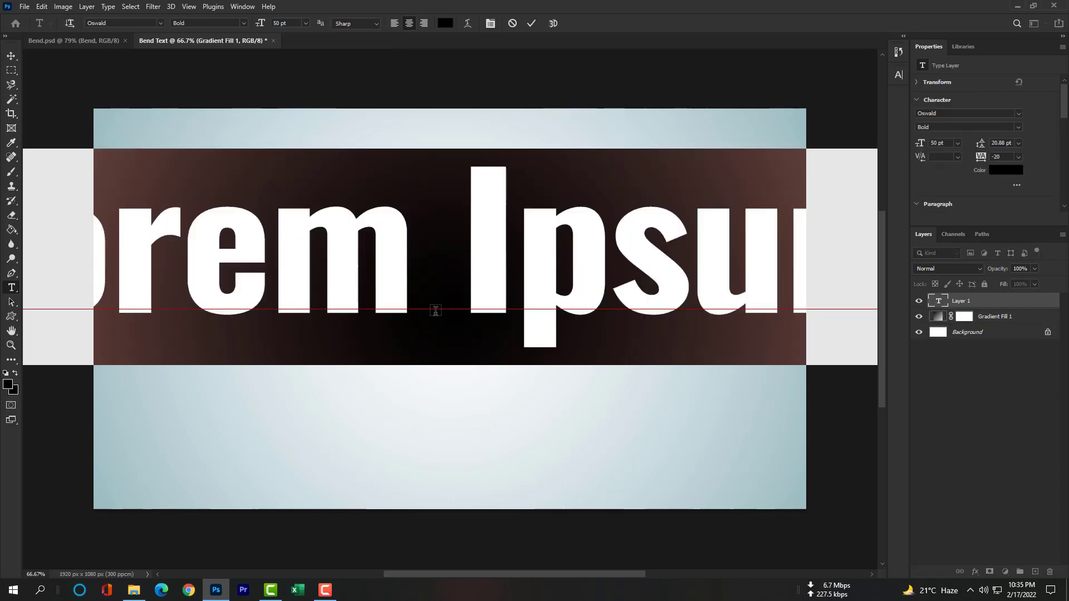
type("TRAVEL")
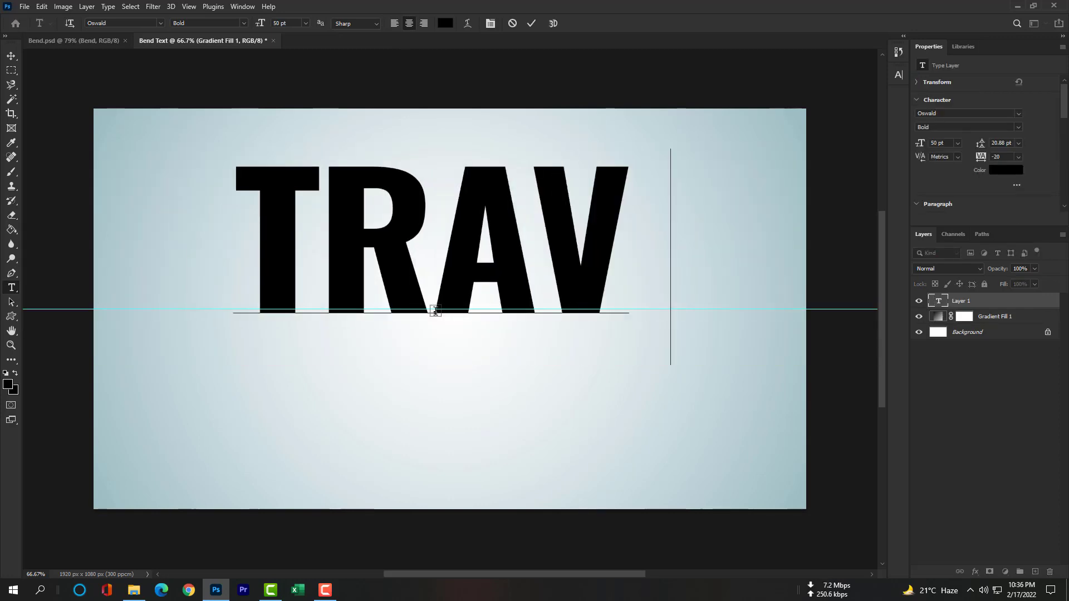
left_click(12, 57)
key("v")
left_click_drag(522, 237, 540, 278)
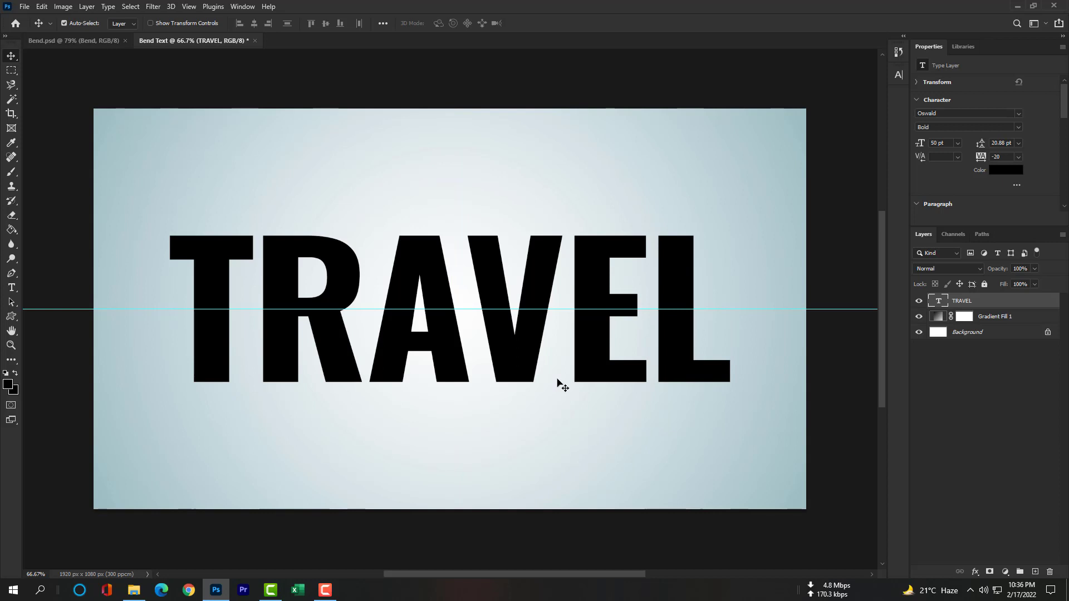
Step: Rasterize TRAVEL and cut the part below the guide onto its own layer
right_click(985, 303)
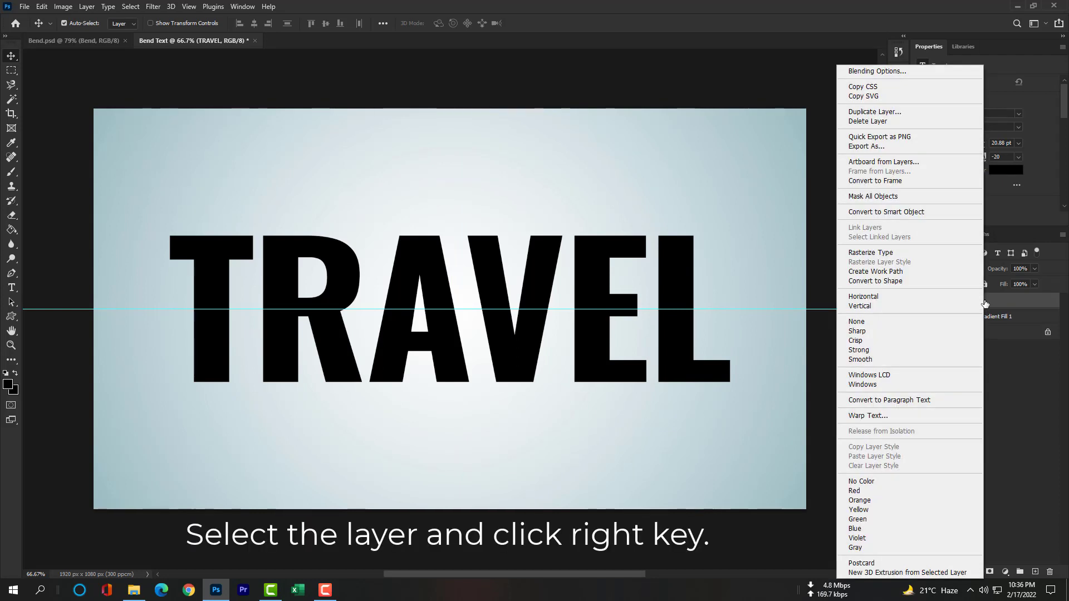
left_click(918, 252)
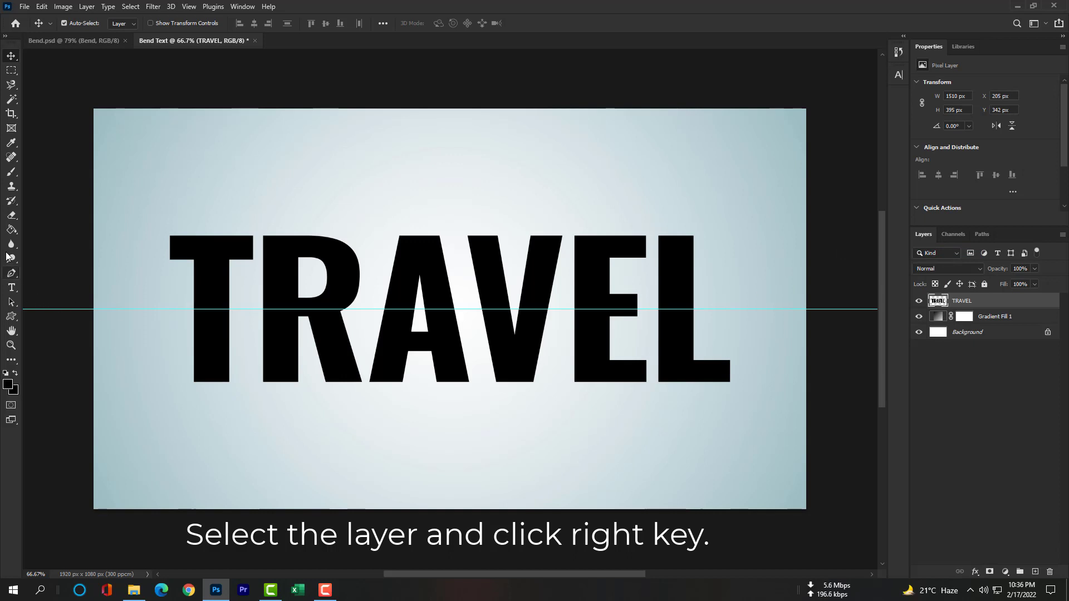
left_click(11, 71)
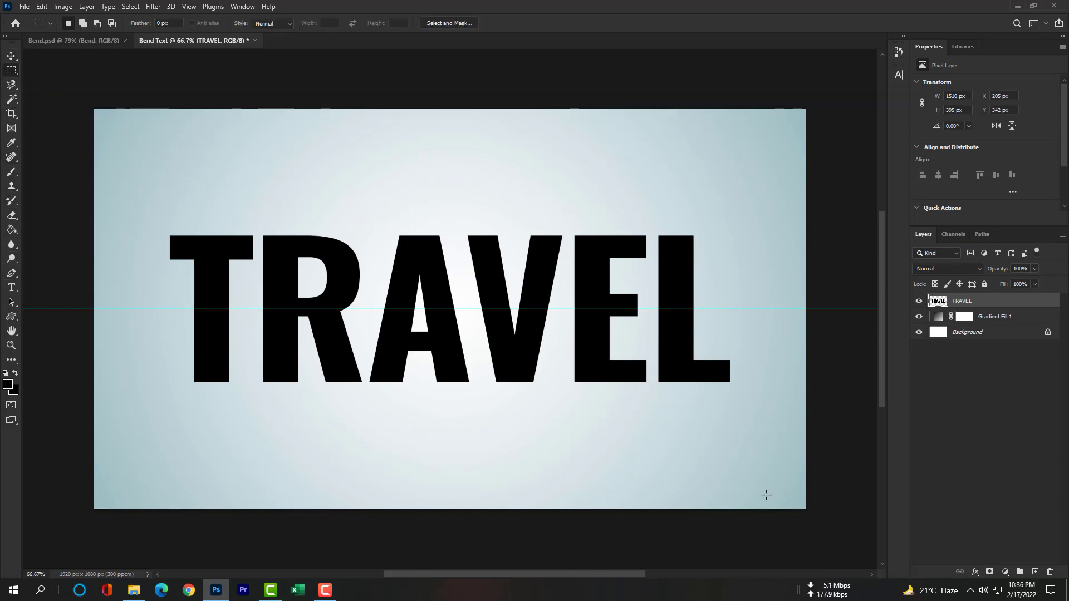
left_click_drag(846, 550, 50, 309)
right_click(556, 425)
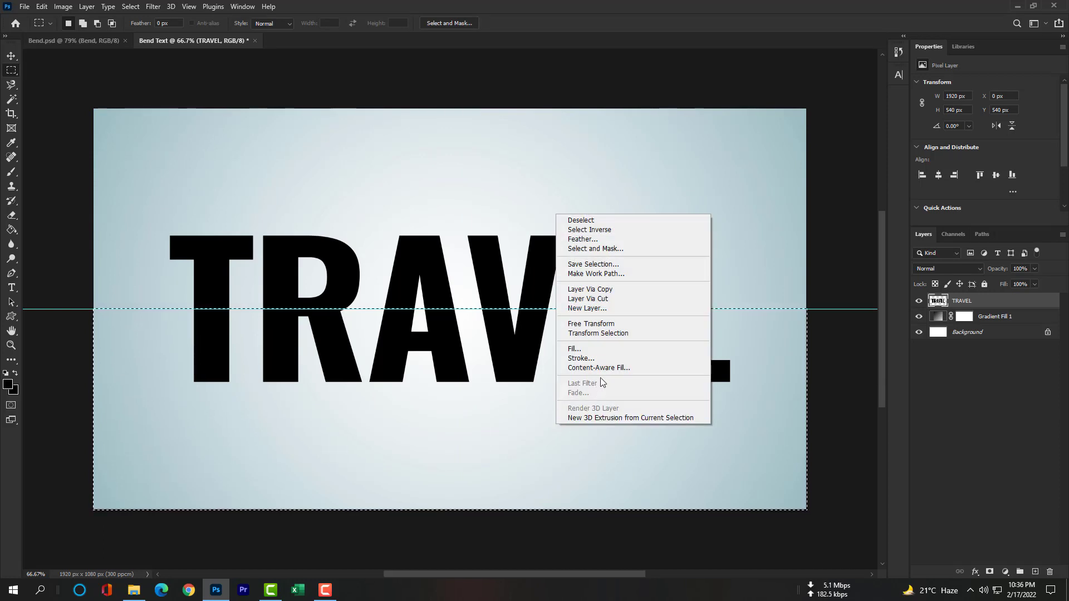
left_click(615, 299)
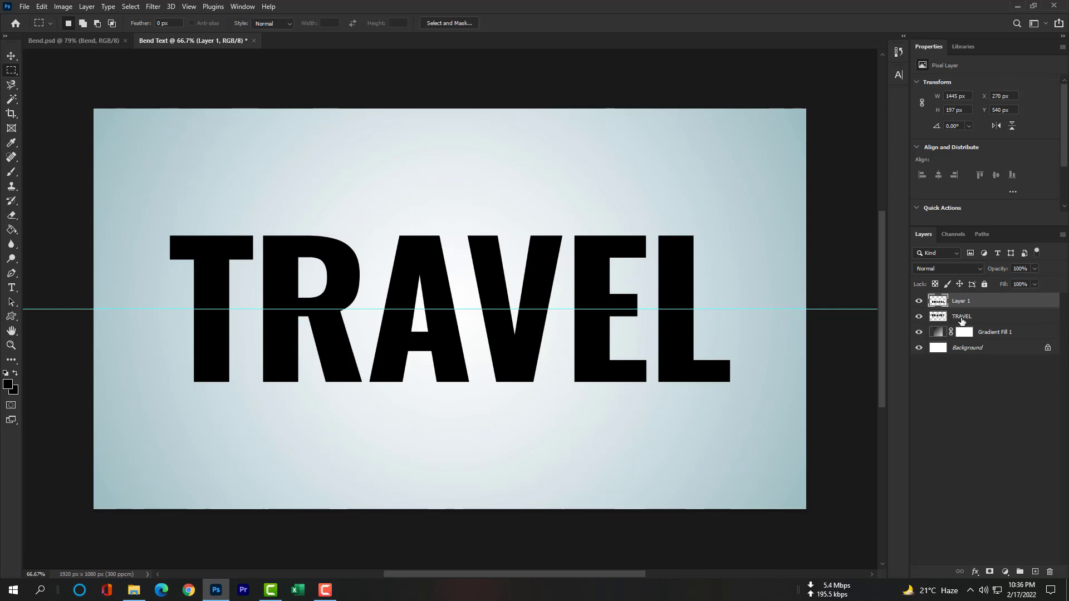
Step: Name the halves TOP and BOTTOM and place BOTTOM beneath TOP
left_click(961, 319)
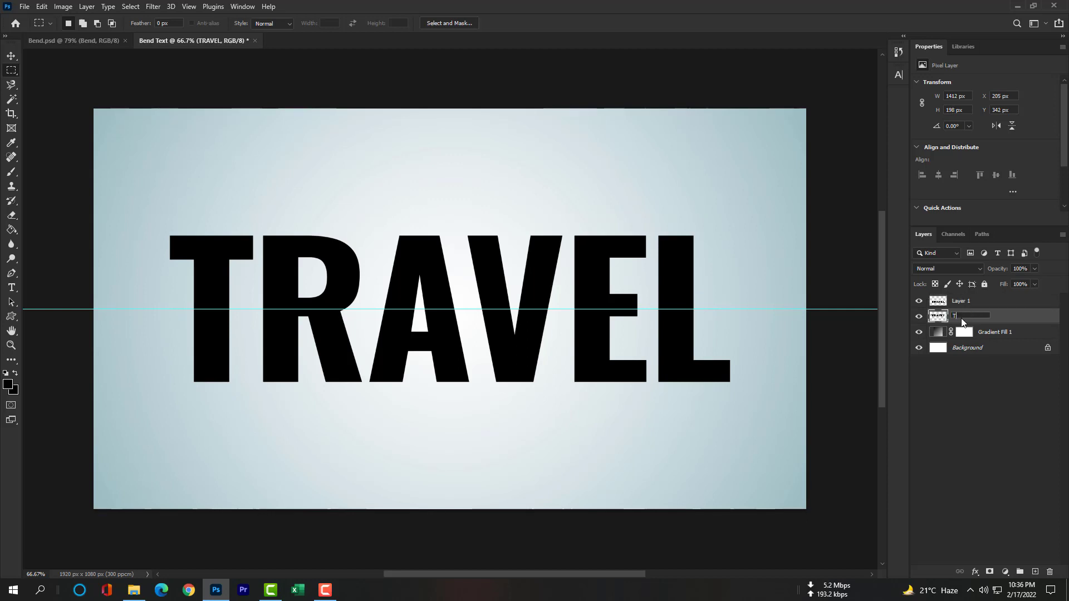
type("OP")
double_click(960, 301)
type("BO")
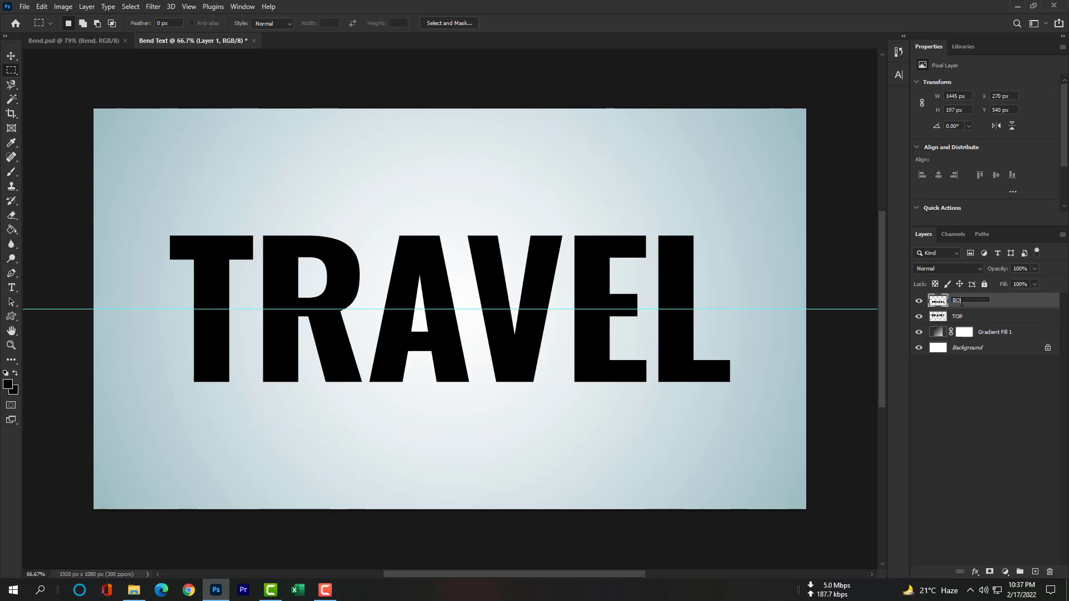
type("TTOM")
key("Return")
left_click_drag(973, 302, 972, 322)
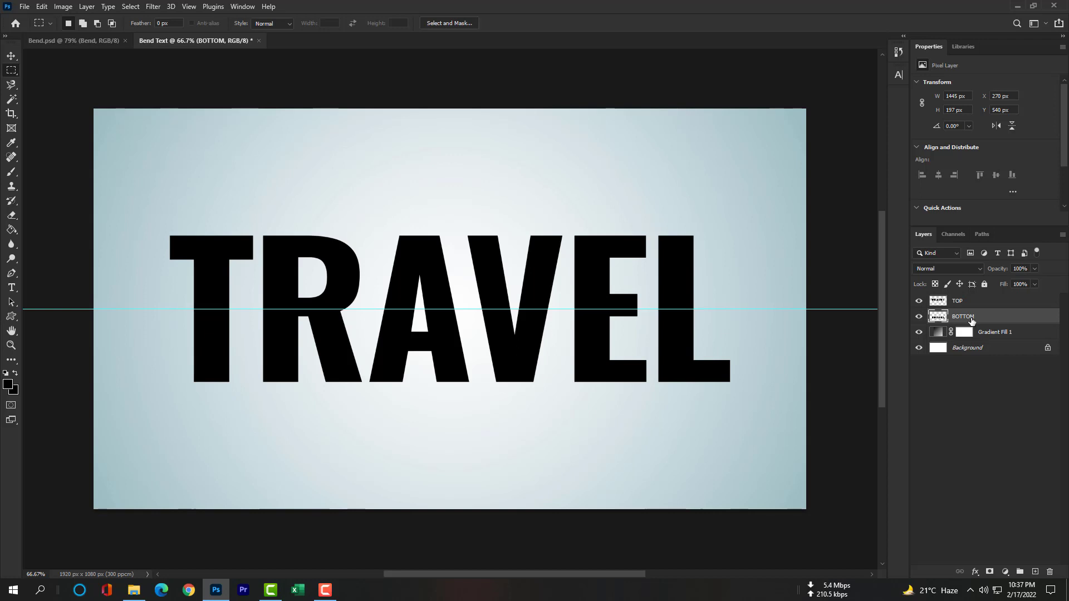
Step: Toggle BOTTOM's visibility to check the split, then select BOTTOM
left_click(963, 301)
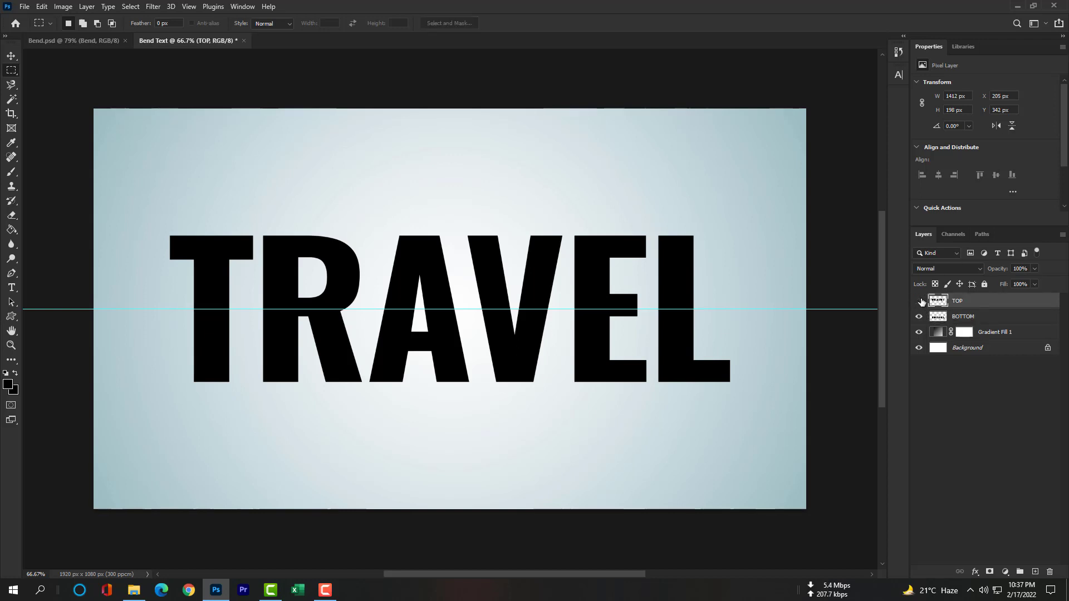
left_click(920, 316)
left_click(919, 316)
left_click(919, 316)
left_click(919, 316)
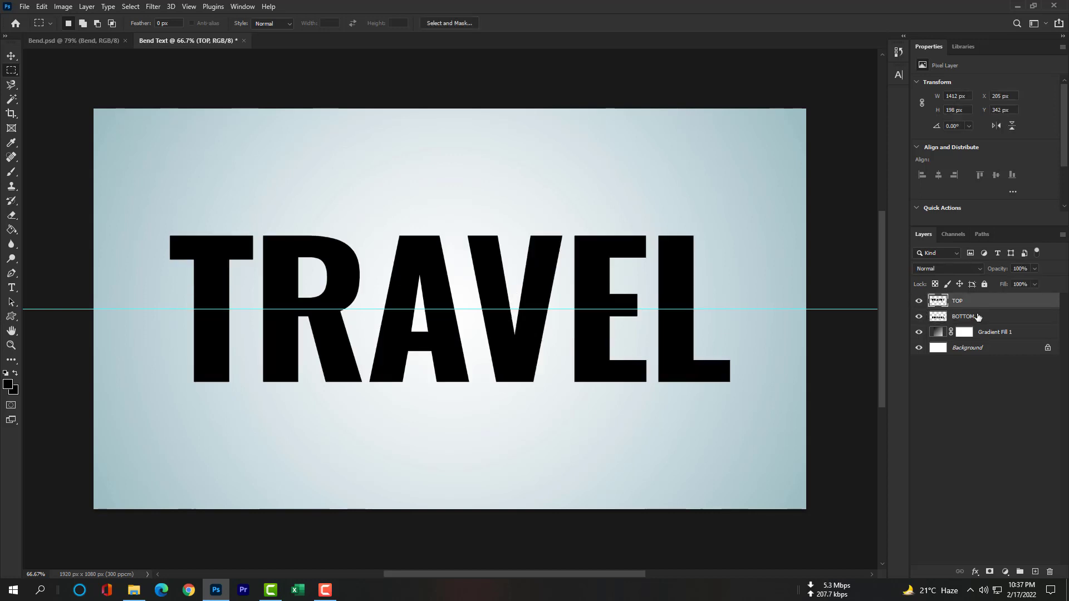
left_click(979, 317)
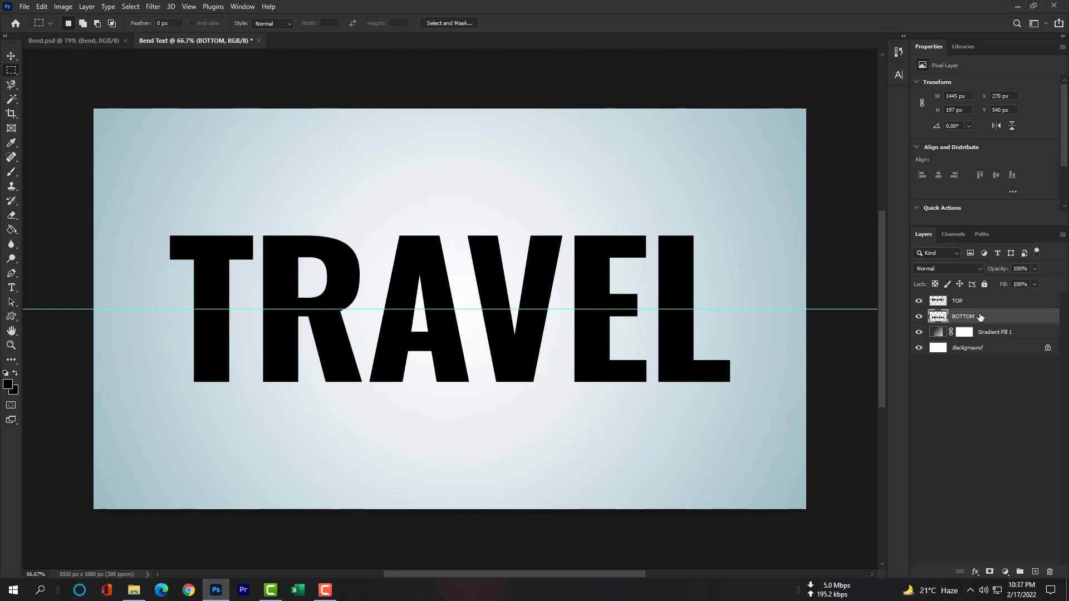
Step: Perspective-transform BOTTOM, pulling a bottom corner inward so its base narrows
left_click(42, 7)
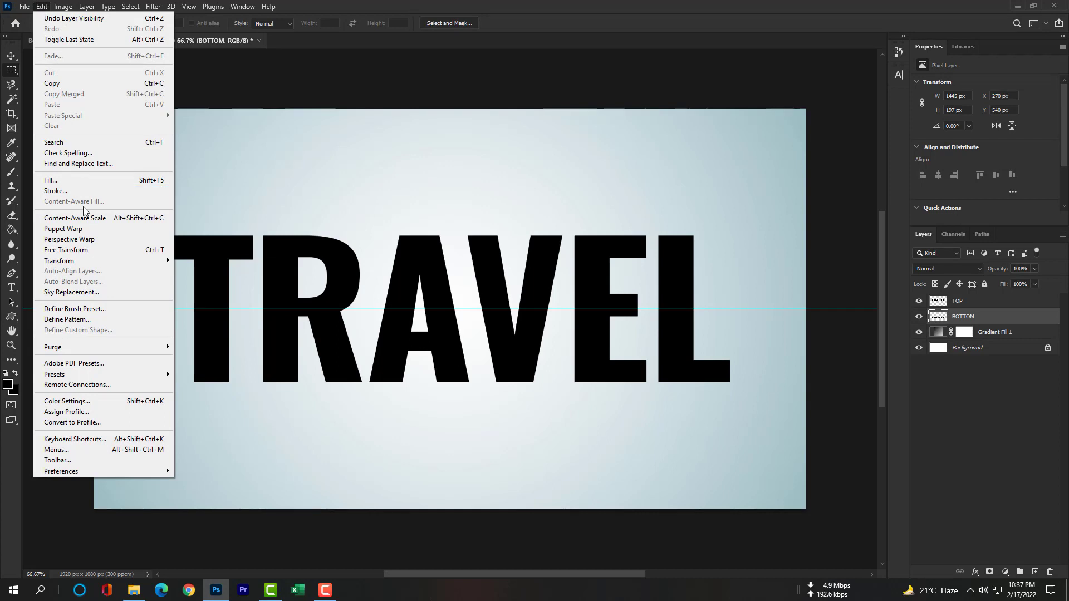
mouse_move(88, 260)
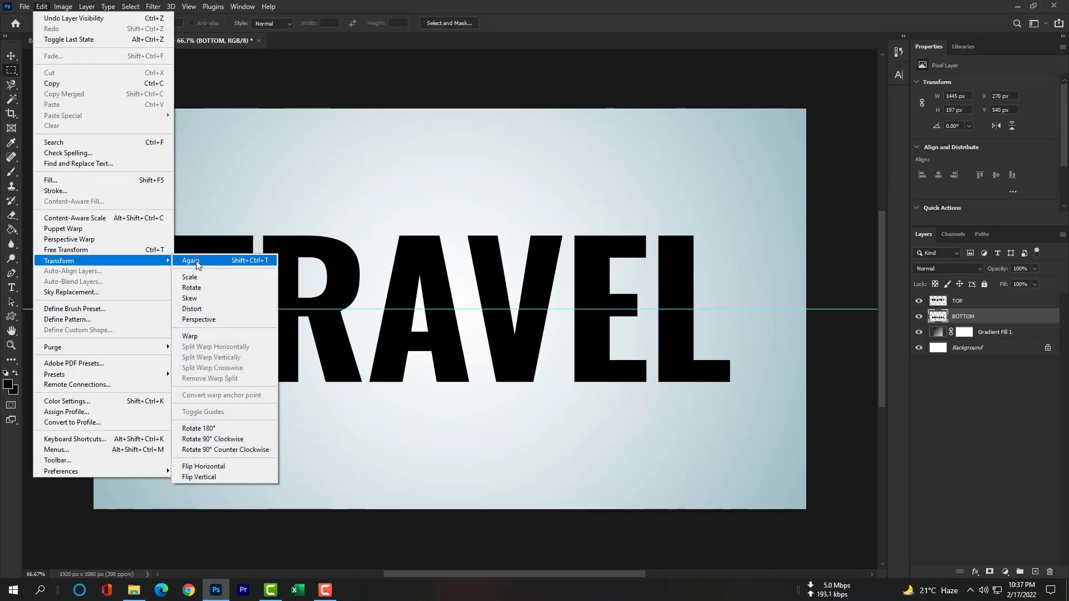
left_click(209, 318)
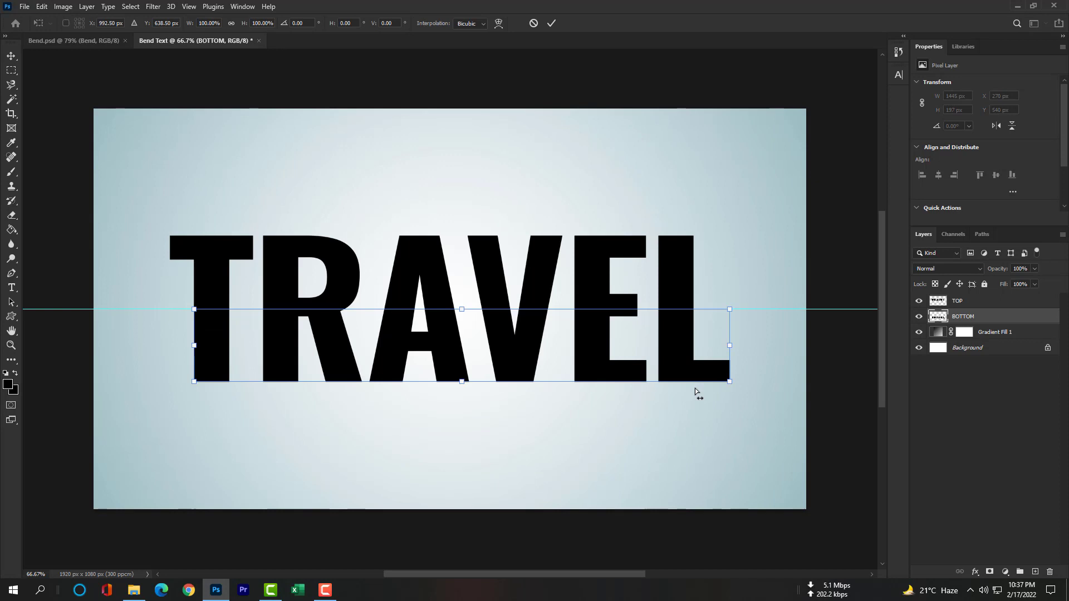
left_click_drag(730, 382, 689, 385)
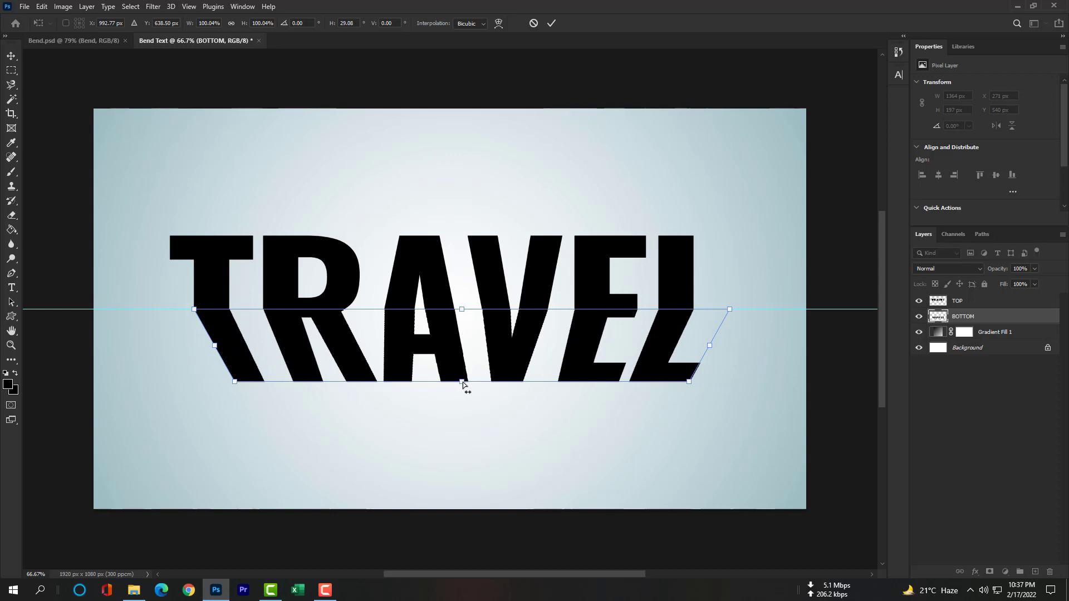
left_click_drag(460, 383, 463, 390)
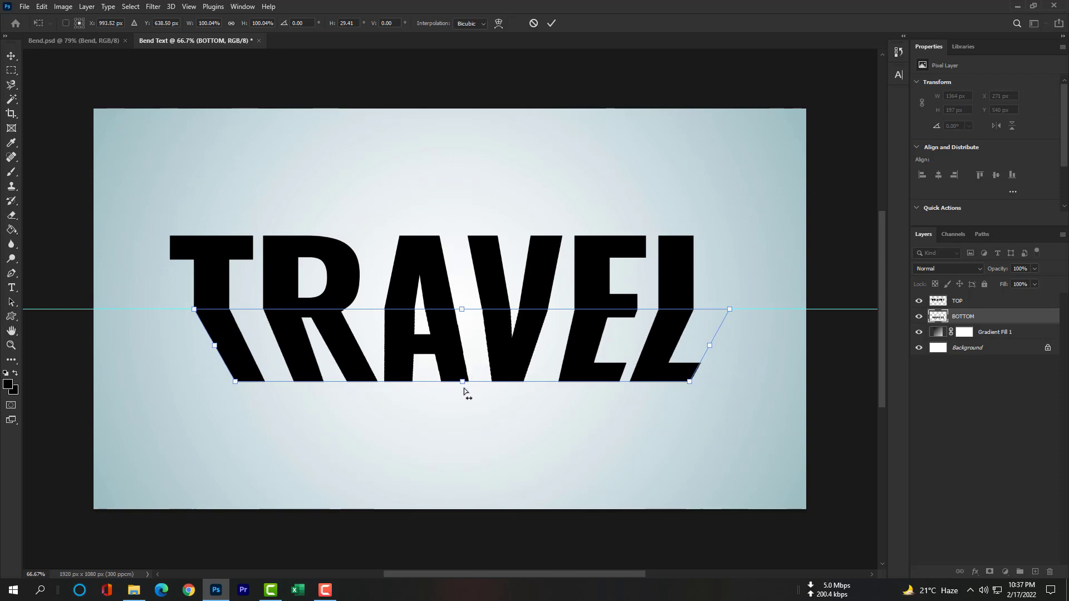
left_click_drag(689, 383, 681, 384)
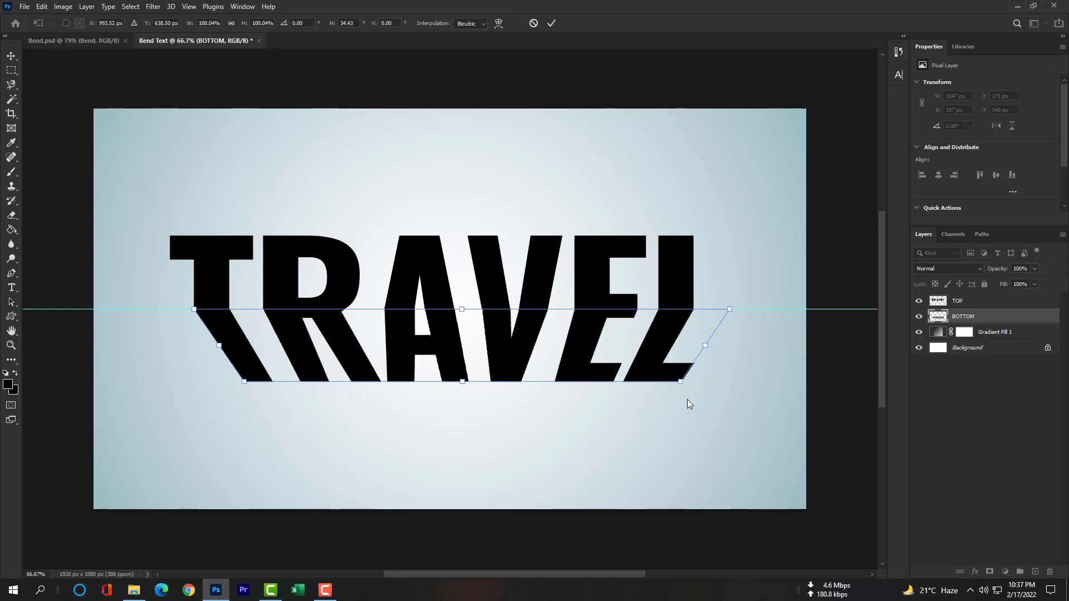
key("ctrl+z")
key("ctrl+z")
key("ctrl+z")
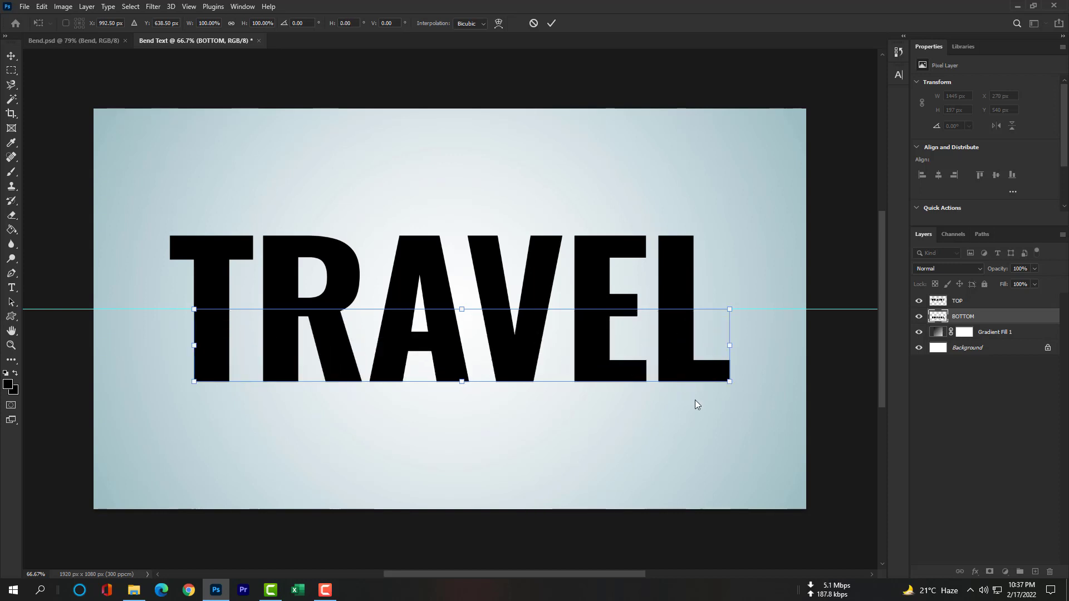
left_click_drag(729, 382, 664, 383)
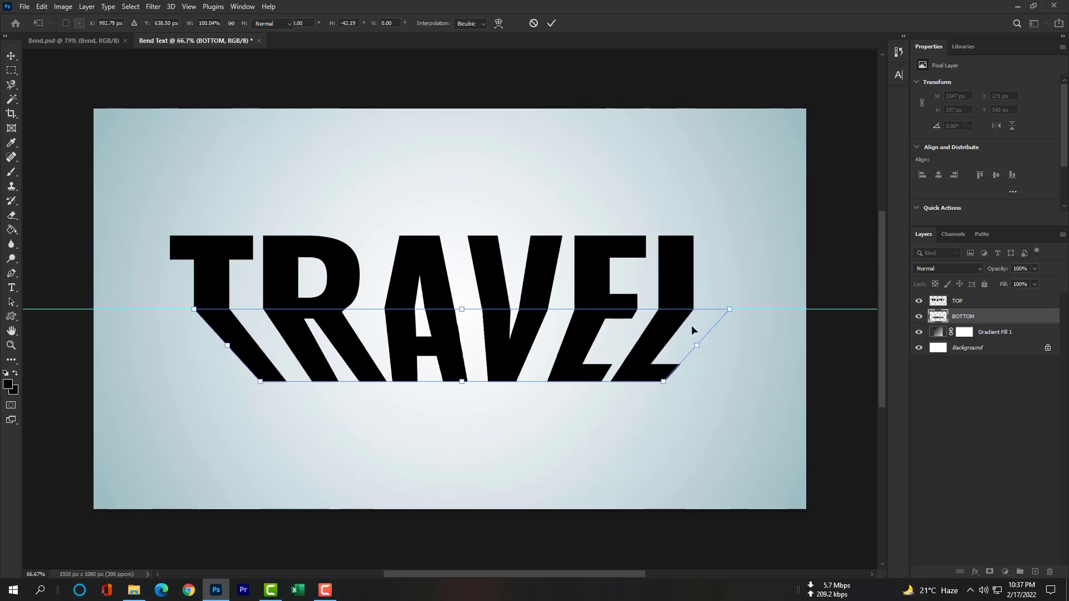
key("Return")
Step: Select TOP and perspective-transform it so its top edge narrows inward
key("m")
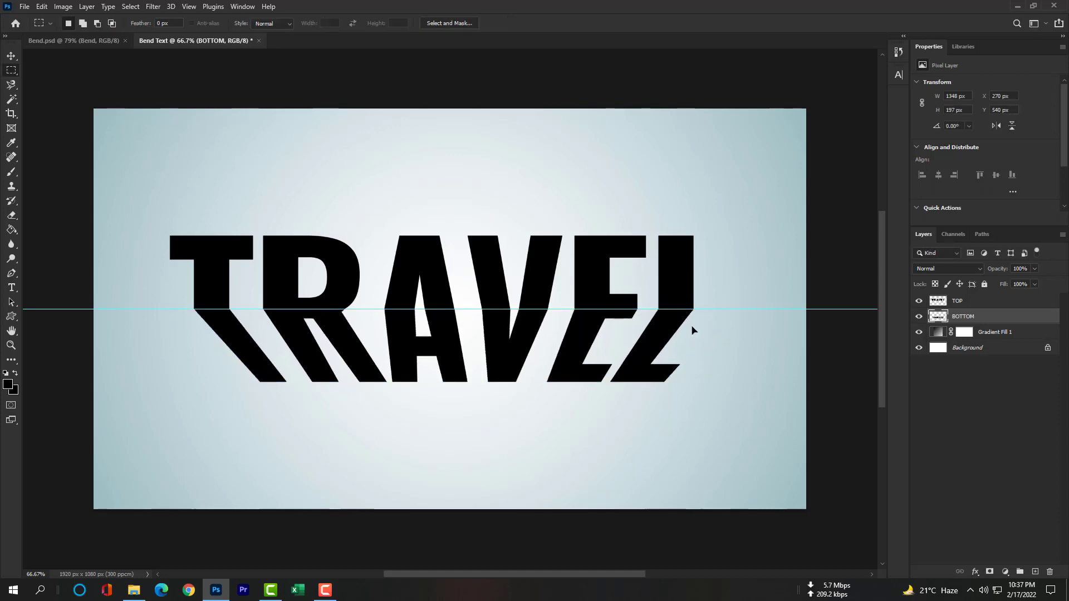
left_click(984, 301)
left_click(42, 7)
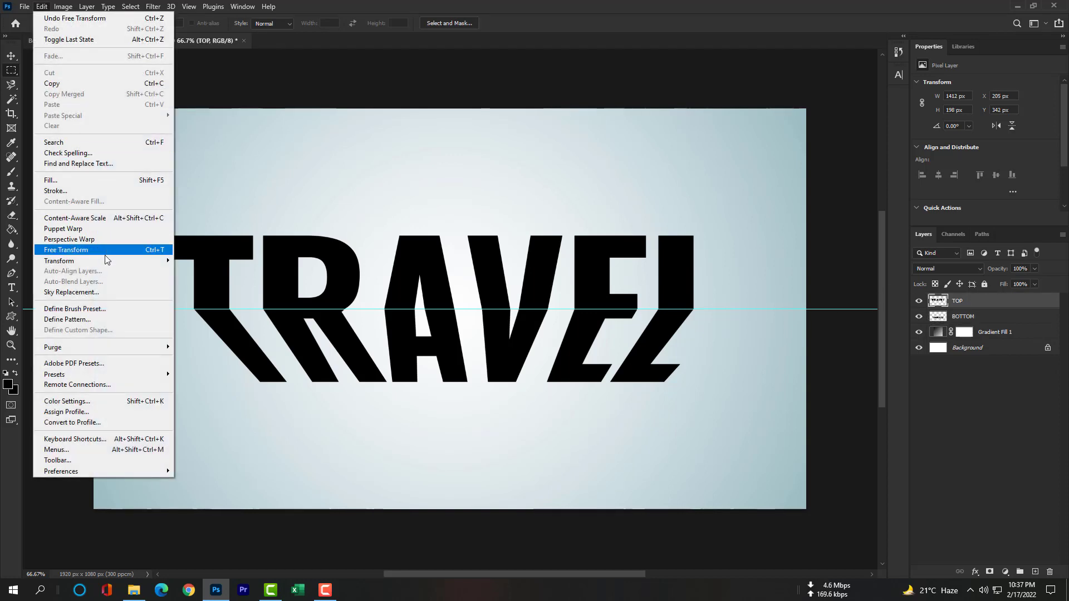
mouse_move(111, 260)
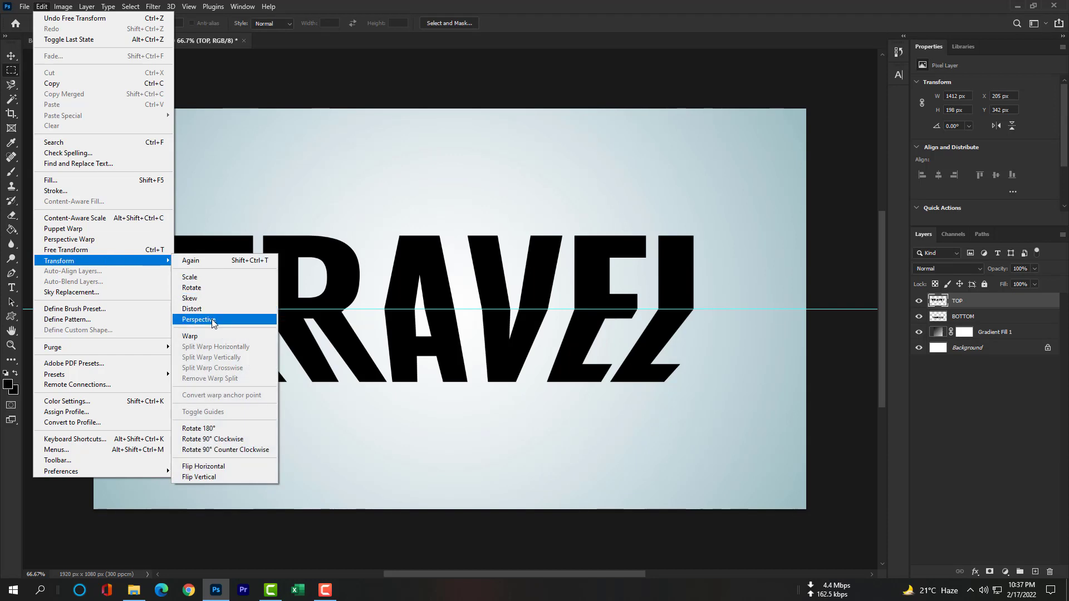
left_click(199, 319)
left_click_drag(694, 237, 669, 239)
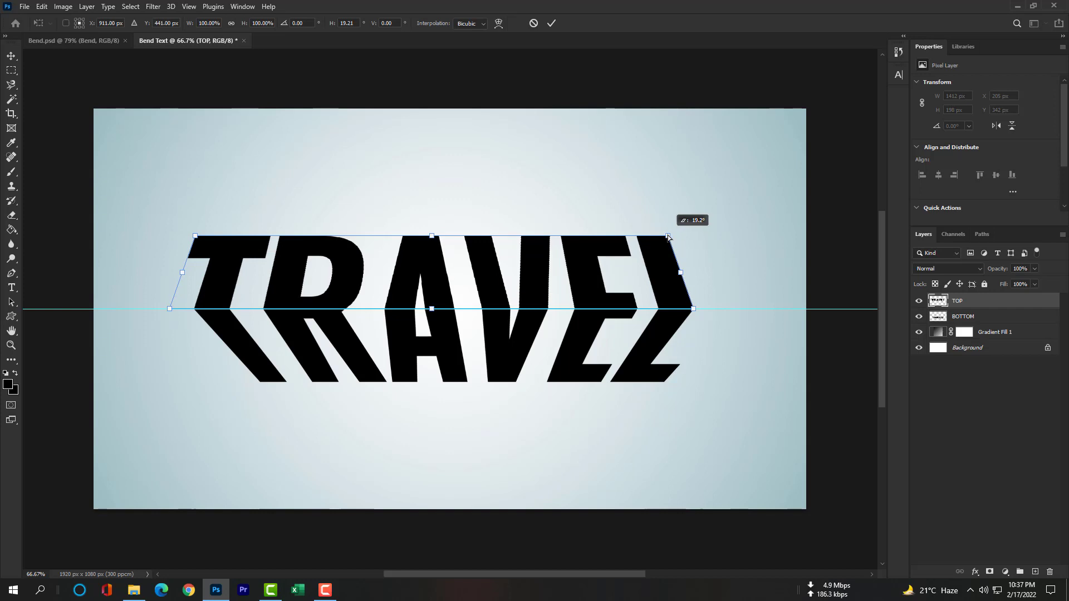
left_click_drag(668, 239, 667, 239)
key("Return")
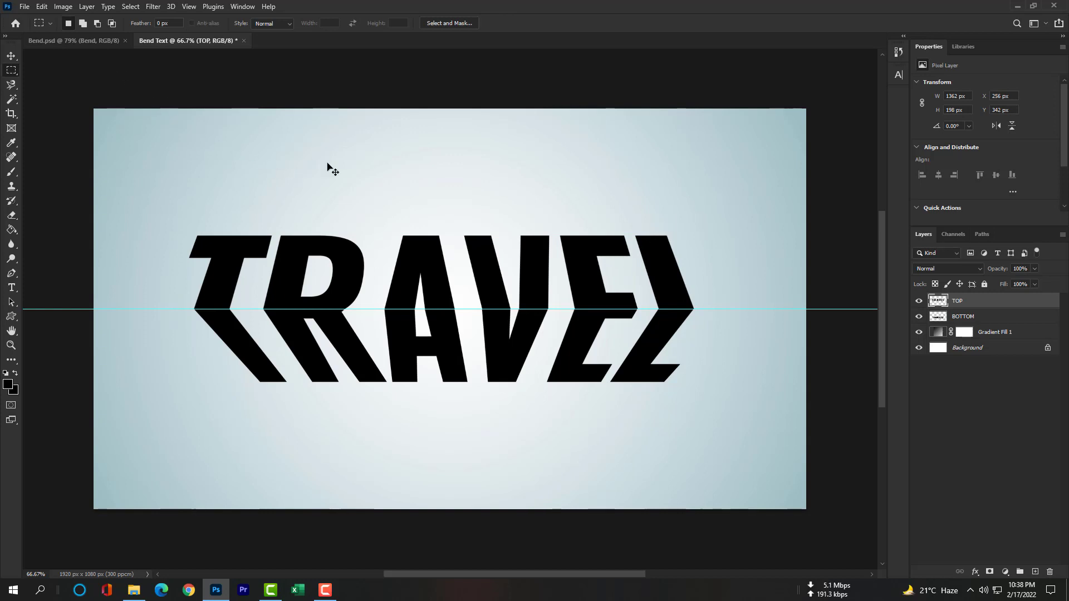
Step: Distort TOP, dragging its top edge upward so the upper letters grow taller
key("ctrl+t")
right_click(434, 260)
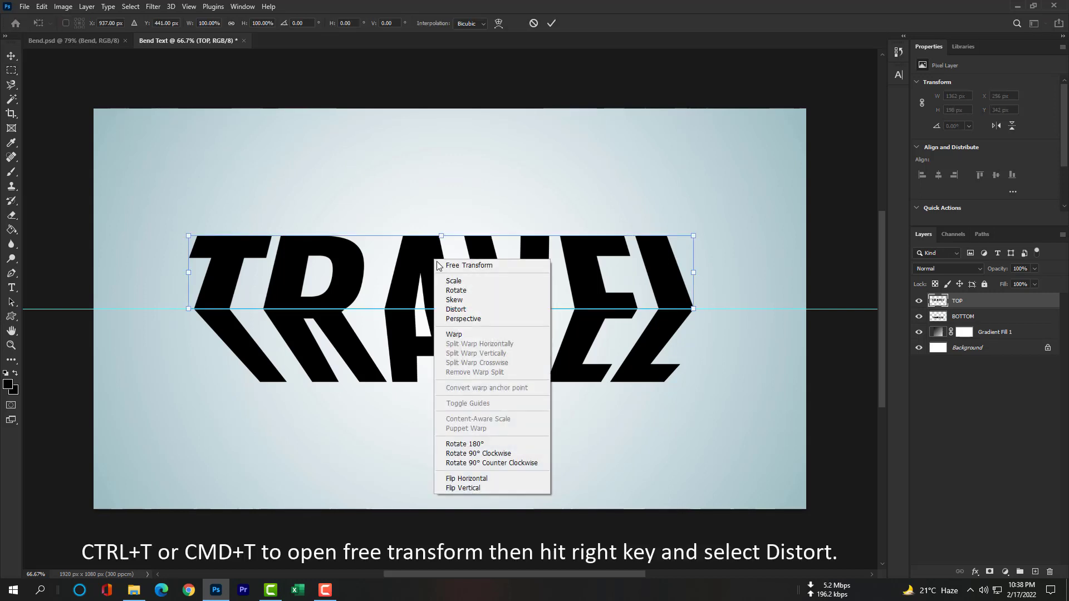
left_click(458, 311)
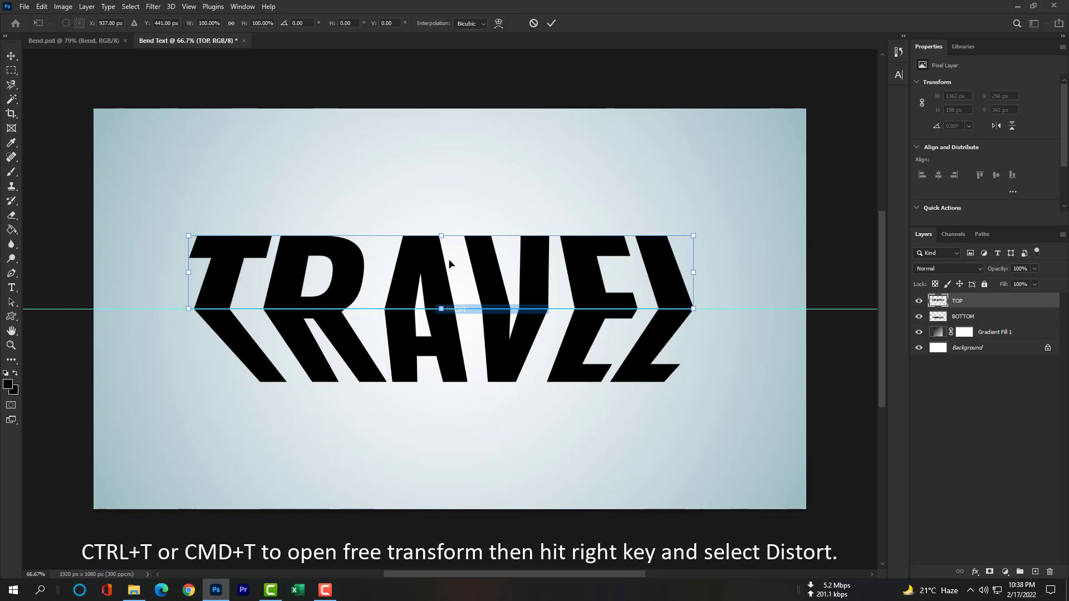
left_click_drag(441, 237, 441, 195)
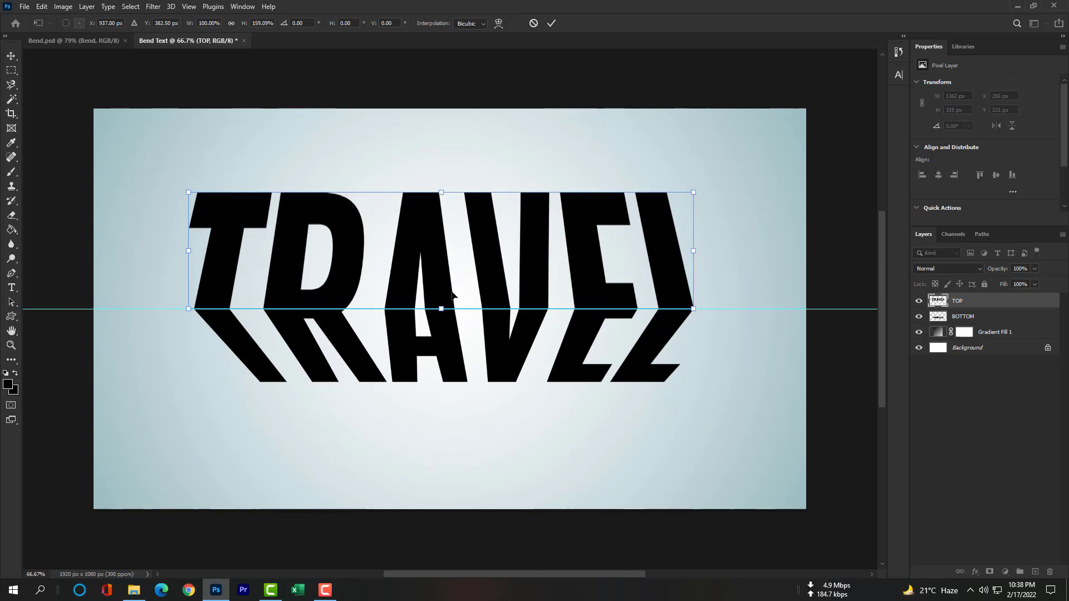
key("Return")
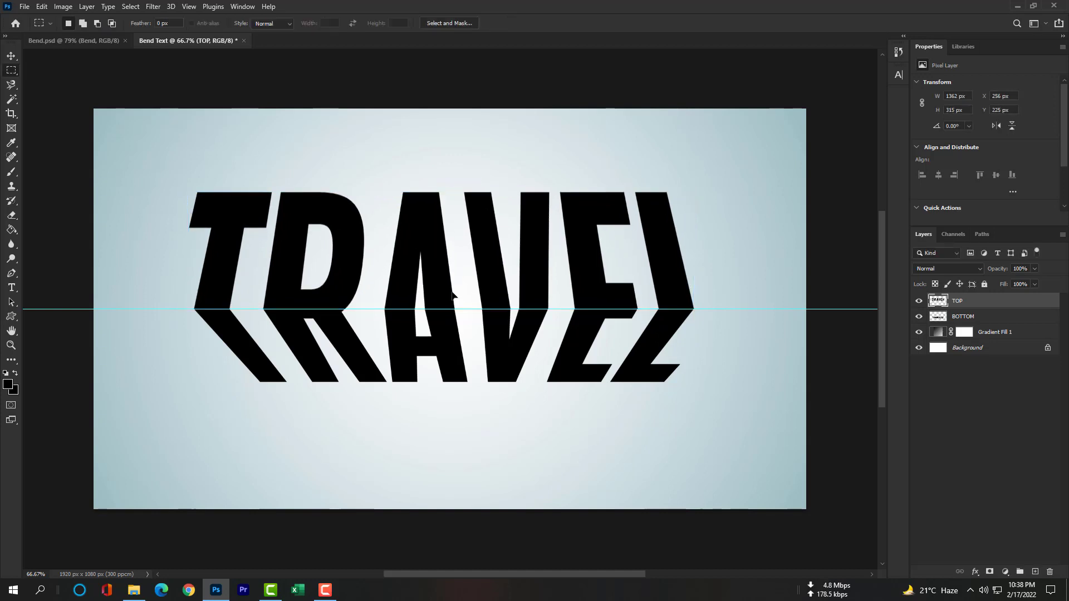
Step: Distort BOTTOM, dragging its bottom edge down to about 127% height
left_click(963, 315)
key("ctrl+t")
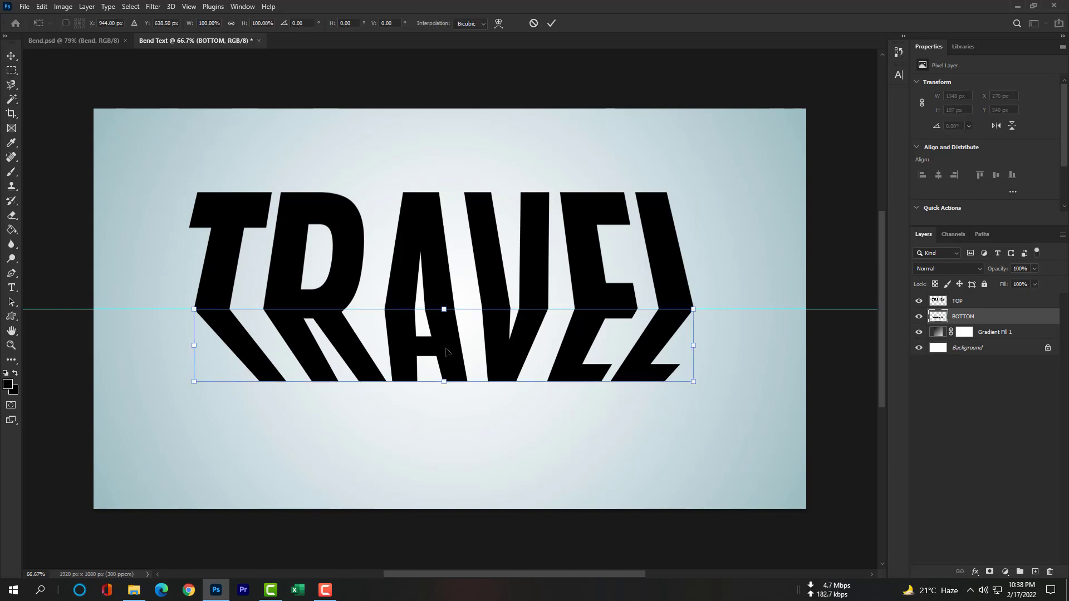
right_click(446, 352)
left_click(496, 163)
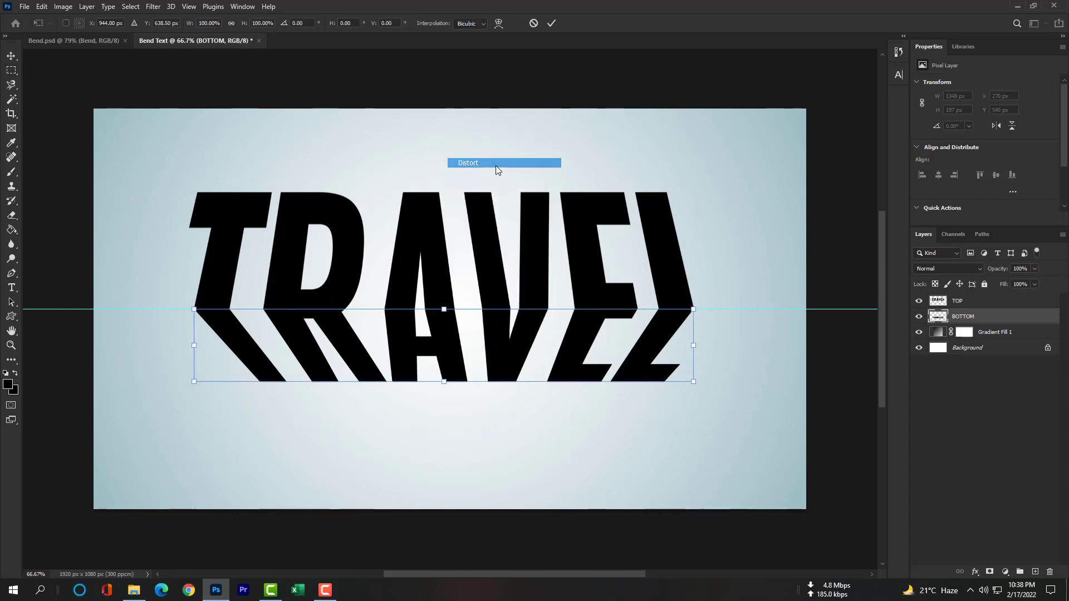
left_click_drag(444, 382, 445, 403)
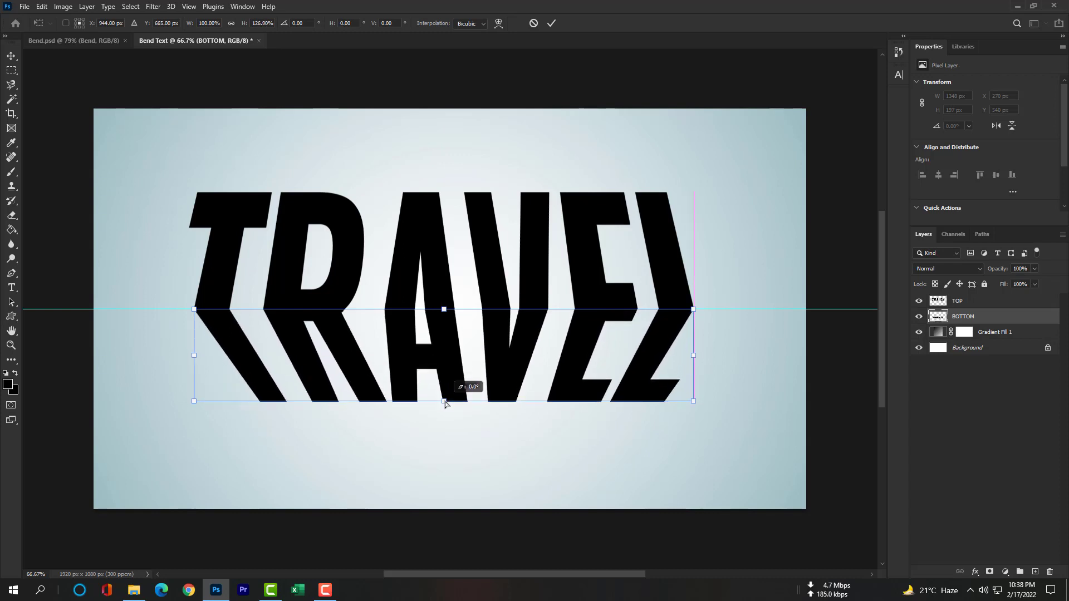
key("Return")
key("m")
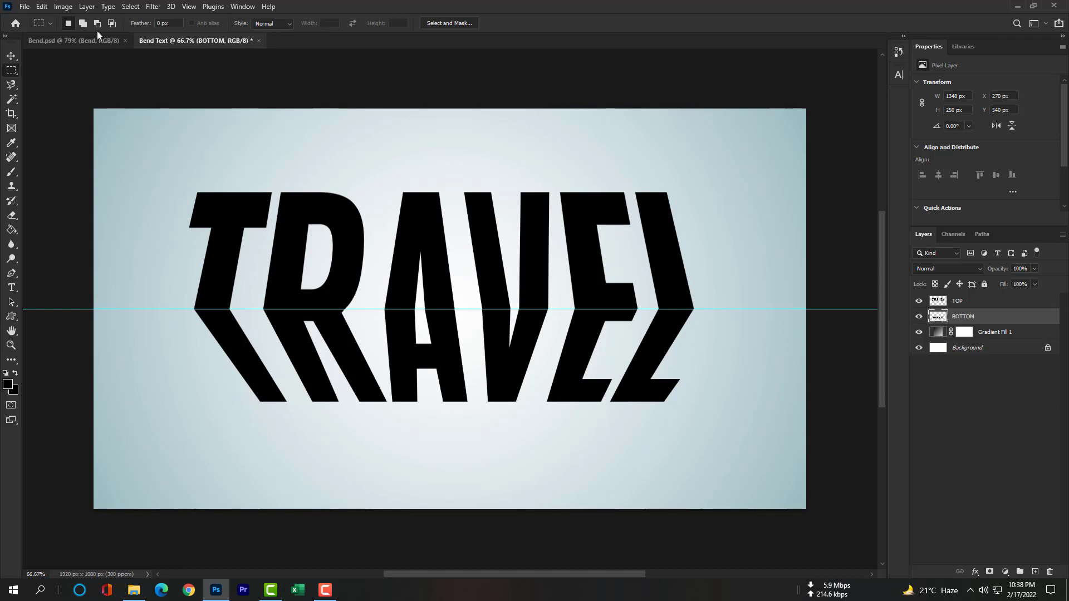
Step: Drag the hiker photo from Explorer into the document and move it over the bottom letters
left_click(133, 590)
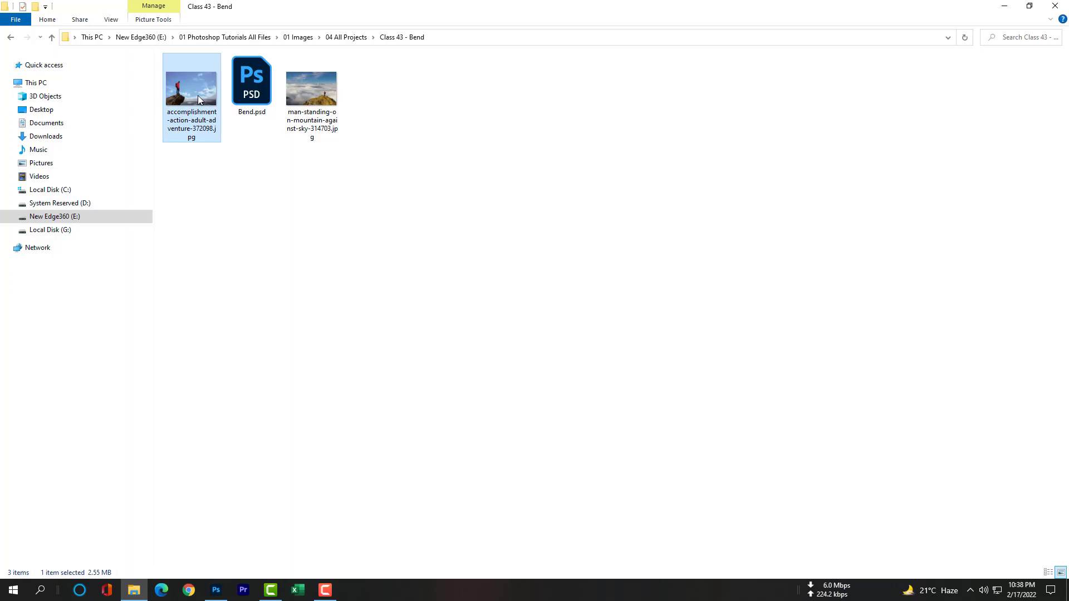
left_click_drag(198, 95, 292, 420)
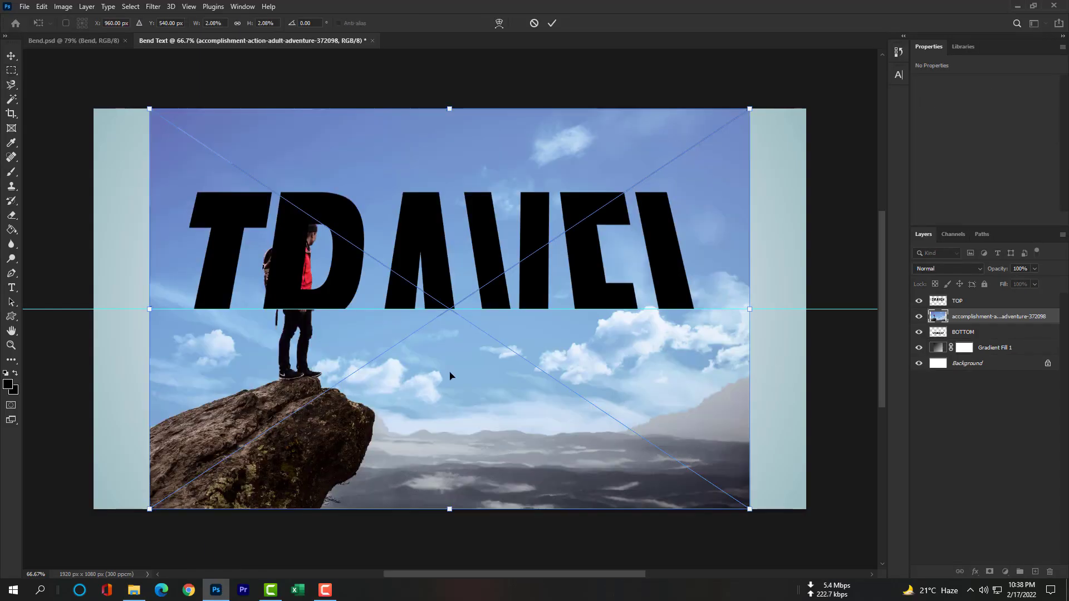
left_click_drag(448, 380, 440, 391)
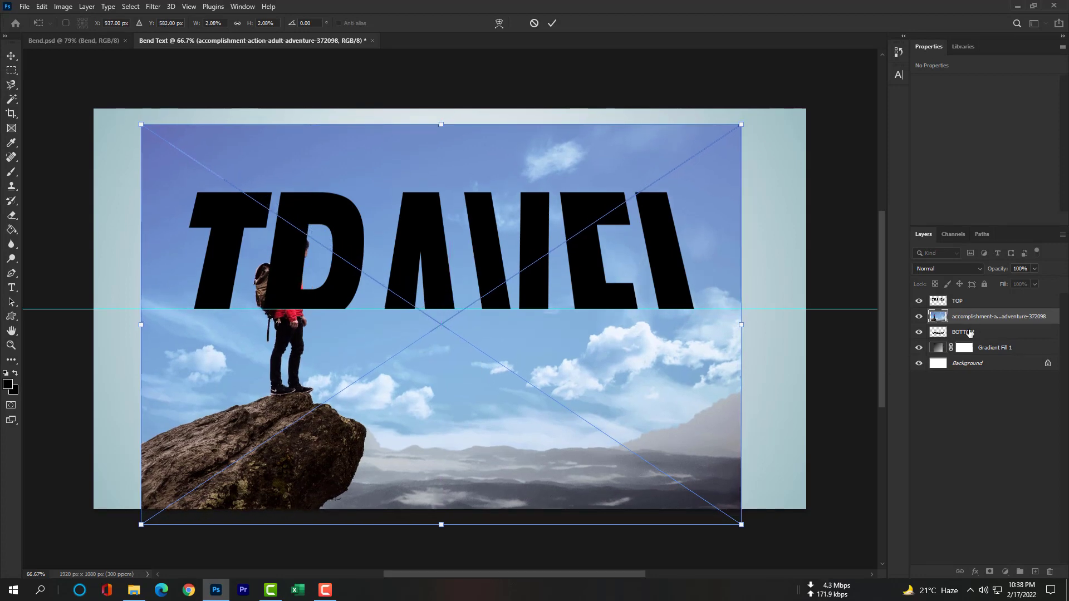
left_click(983, 330)
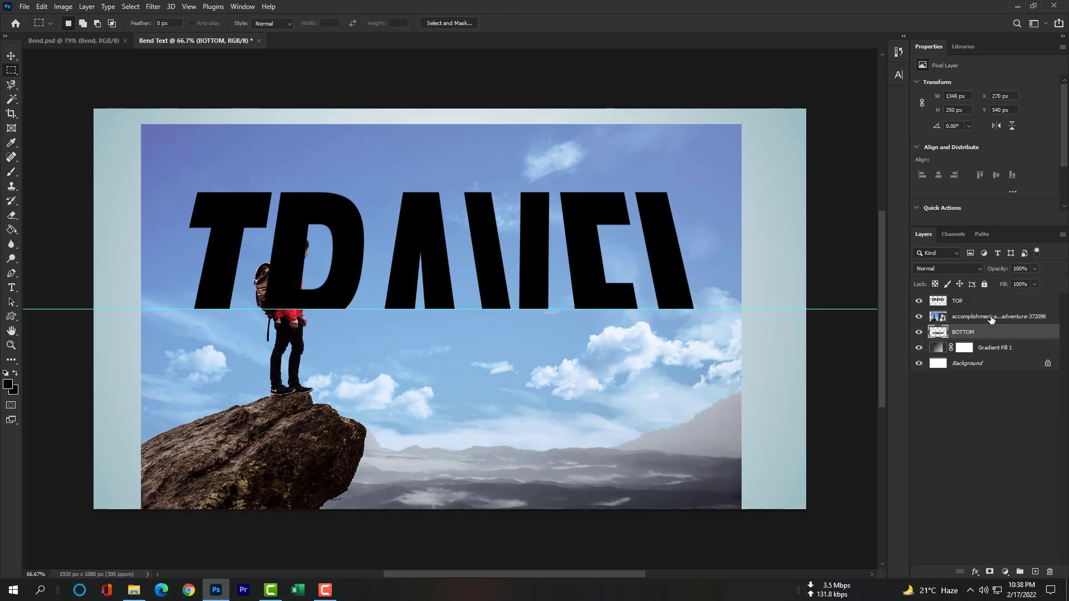
left_click(992, 318)
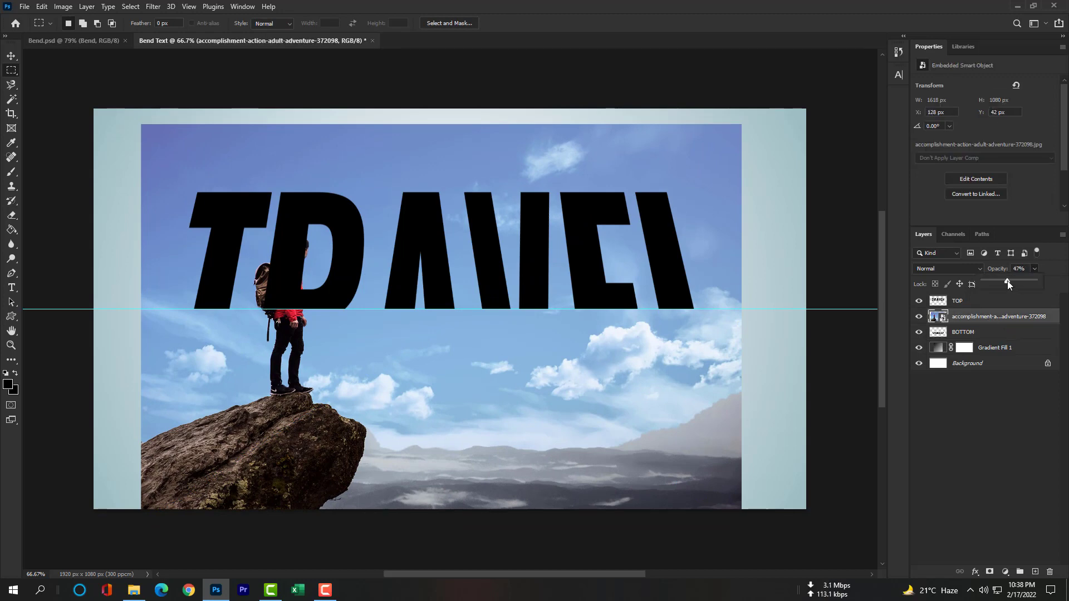
left_click(11, 55)
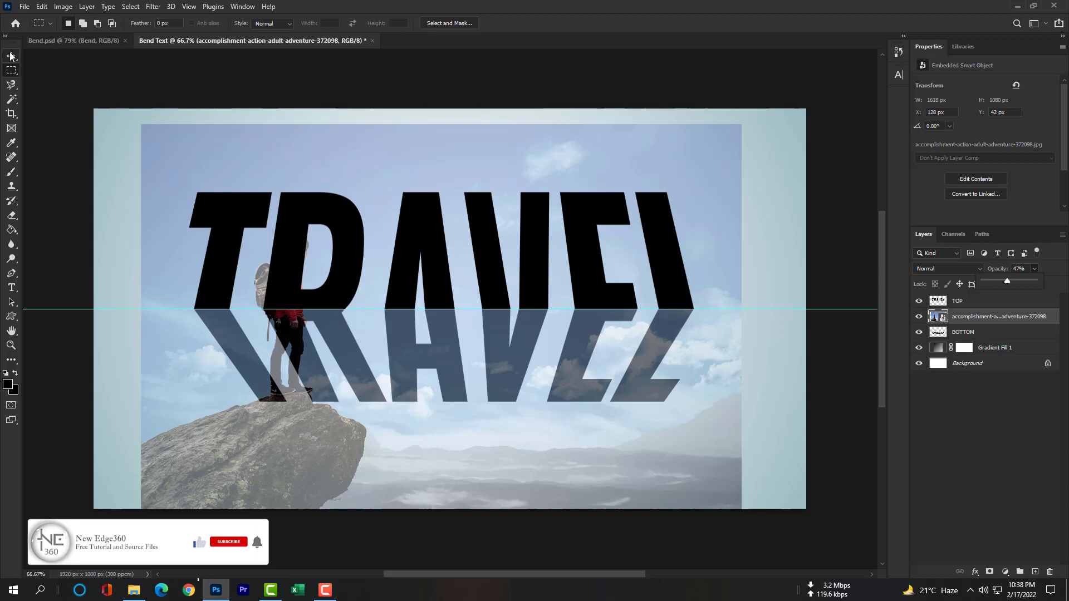
left_click_drag(401, 327, 383, 402)
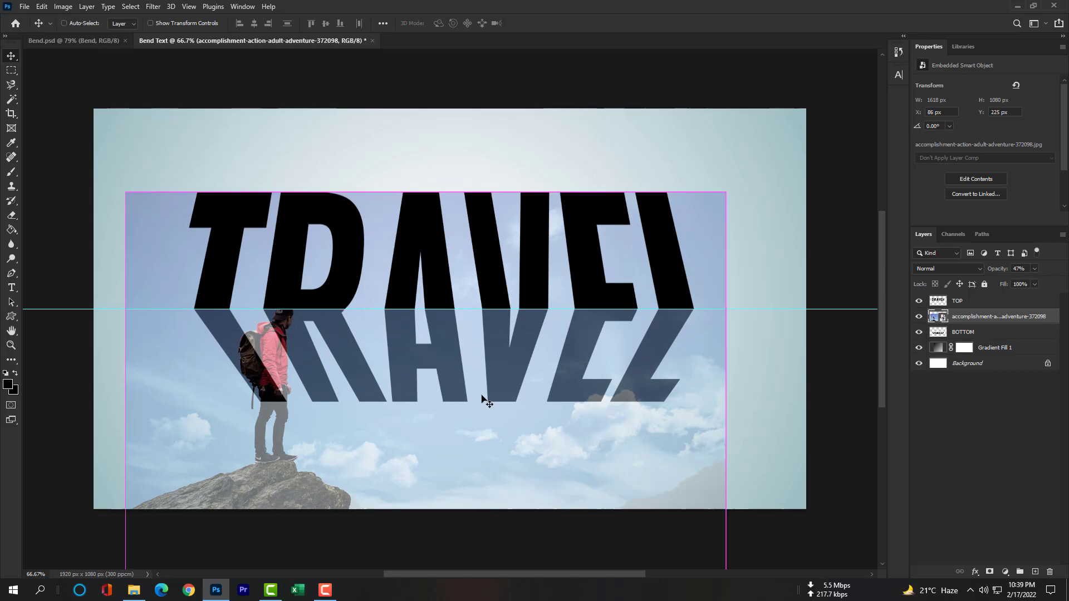
Step: Free-transform the hiker photo to about 1348 × 466 px covering the bottom half of TRAVEL
scroll(492, 396, "down", 3)
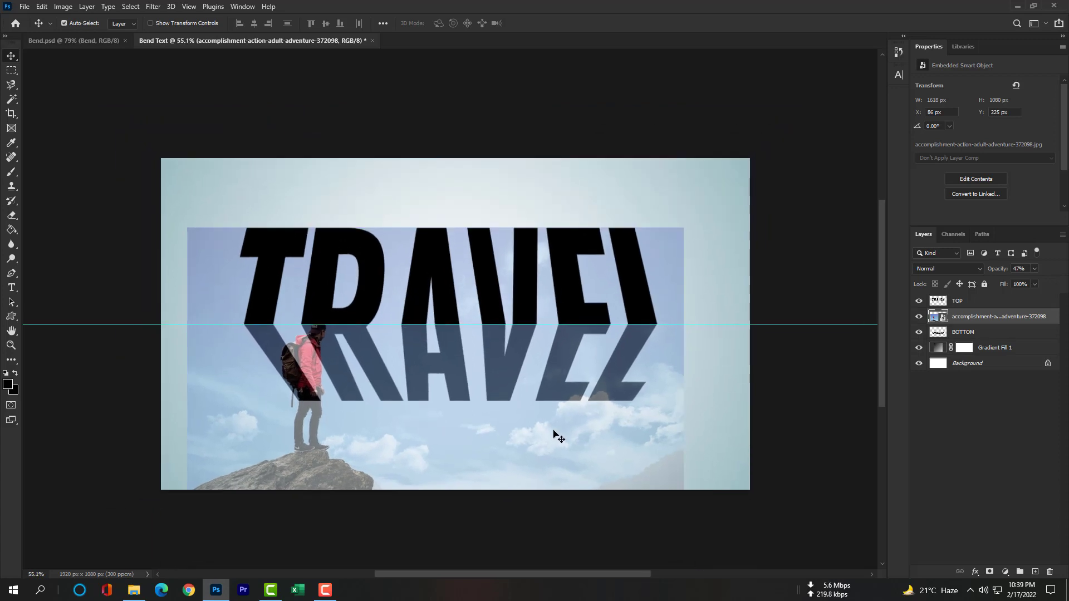
key("ctrl+t")
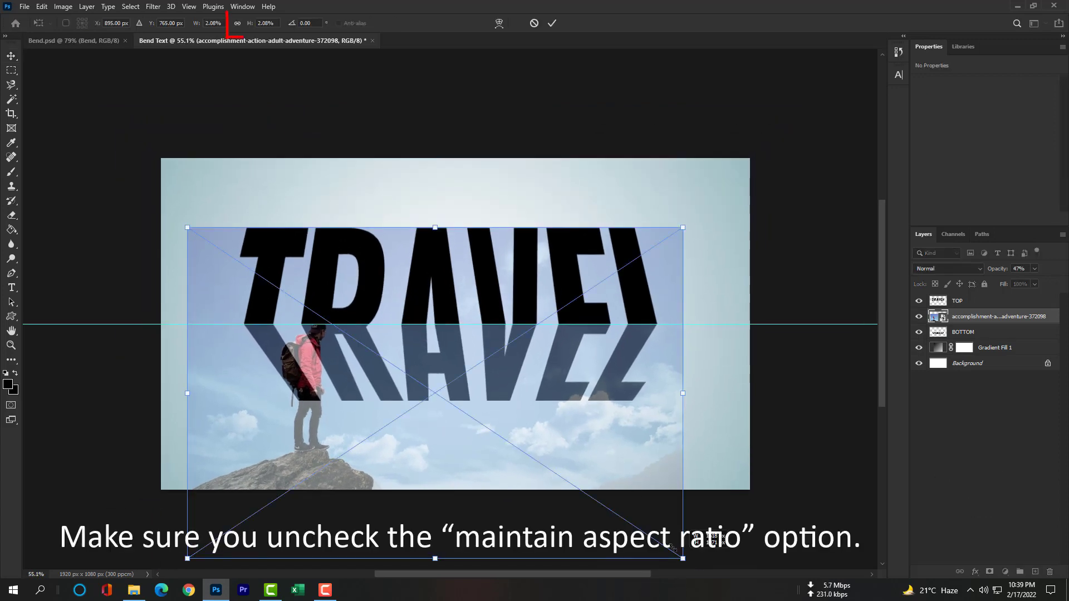
left_click_drag(682, 559, 577, 454)
left_click_drag(524, 393, 559, 418)
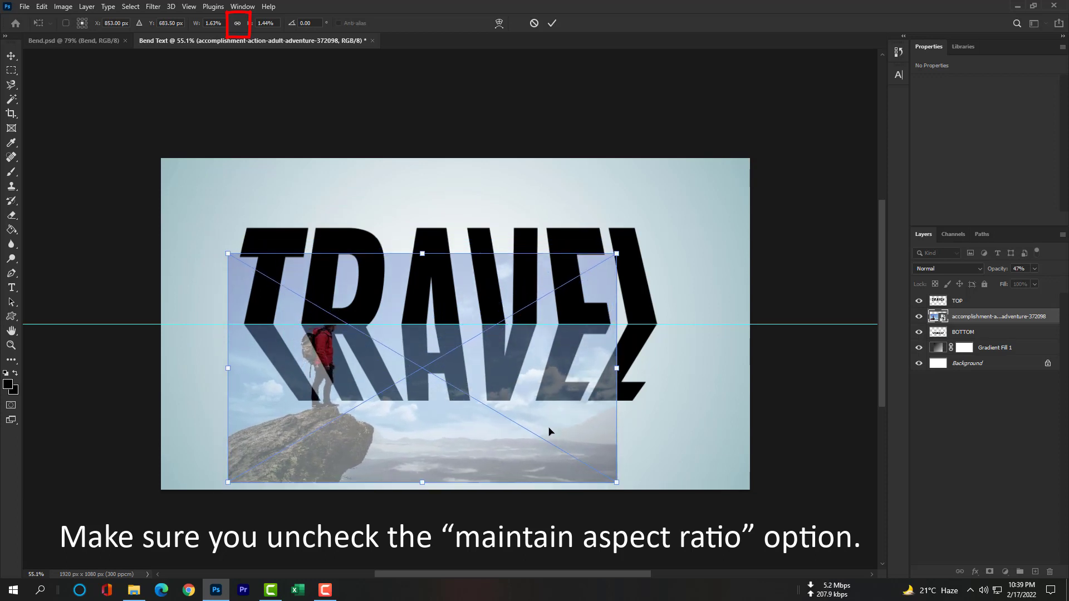
left_click_drag(422, 482, 428, 430)
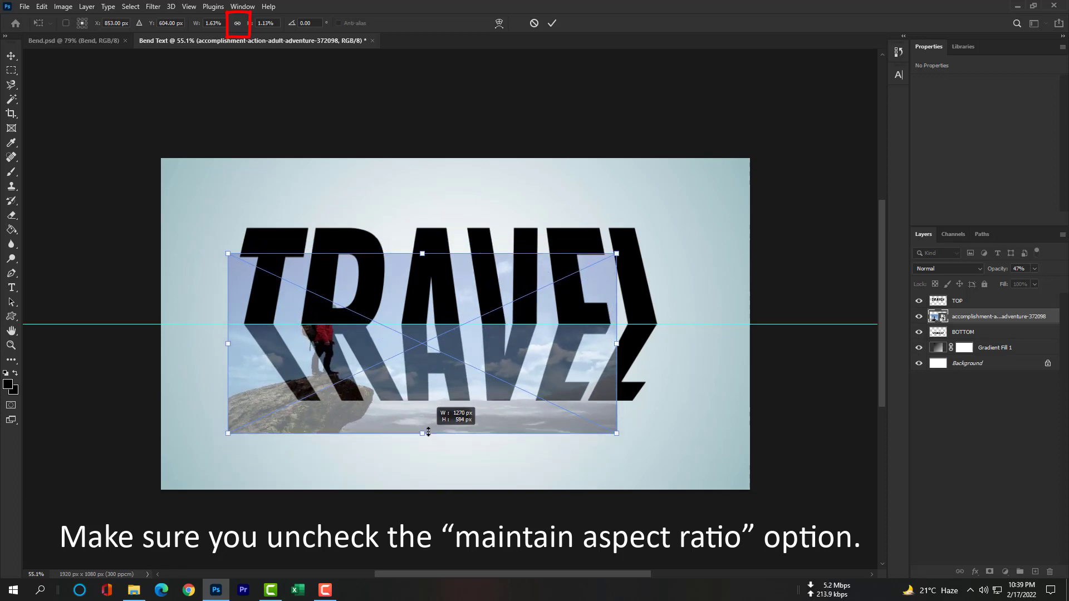
left_click_drag(440, 377, 462, 404)
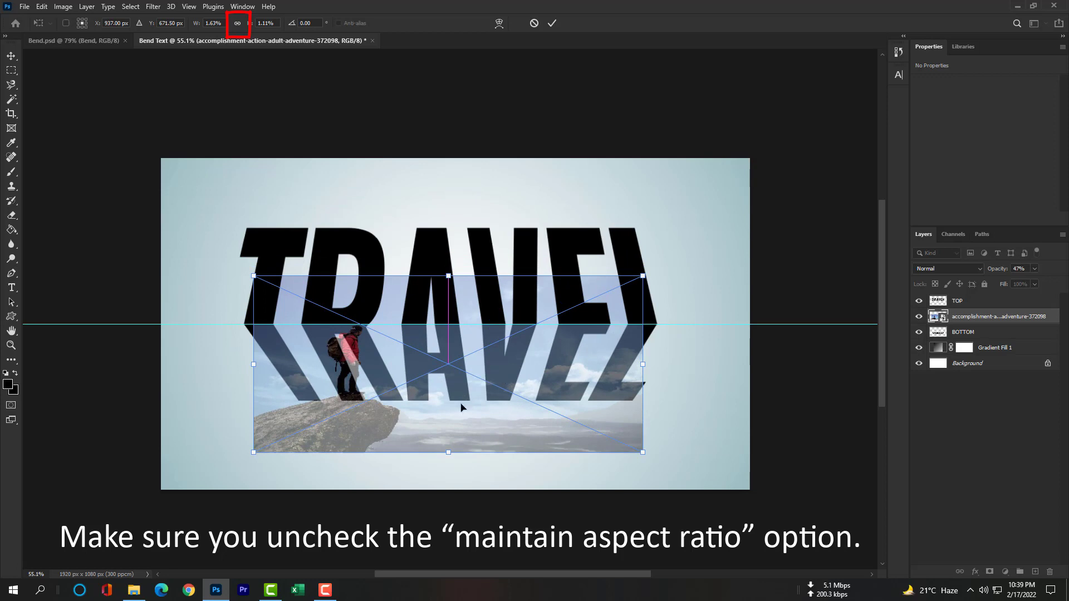
left_click_drag(448, 452, 449, 408)
left_click_drag(450, 370, 455, 384)
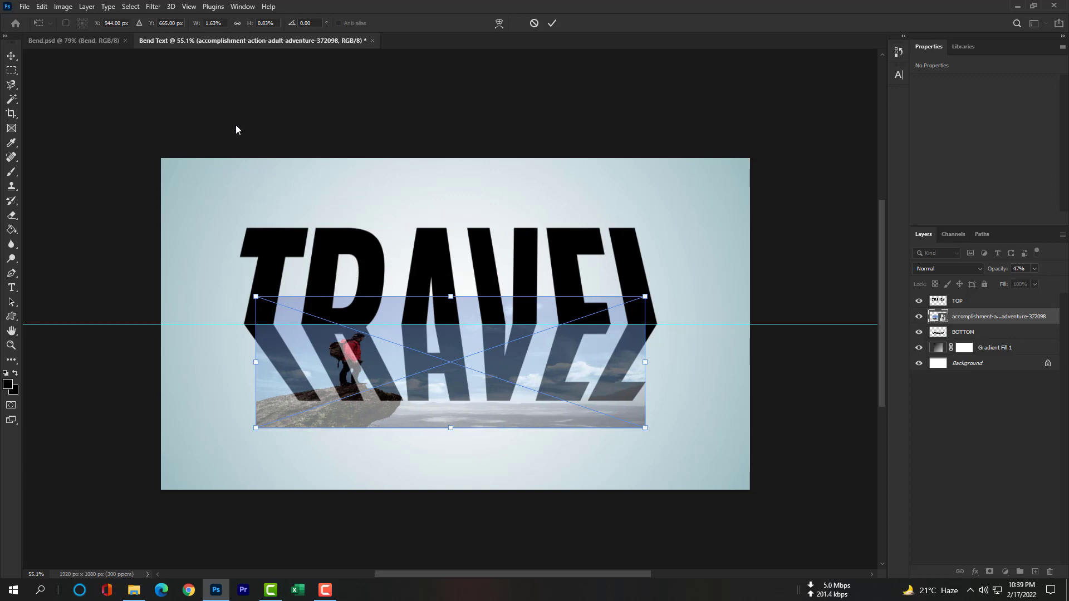
left_click_drag(253, 362, 244, 362)
left_click_drag(646, 359, 652, 366)
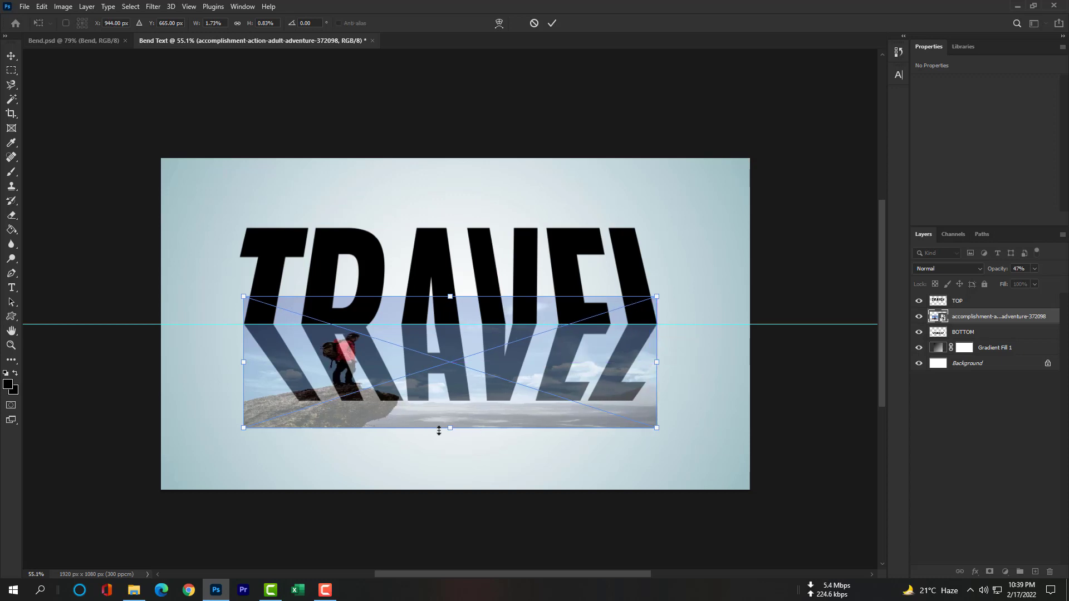
mouse_move(448, 430)
left_mouse_down()
mouse_move(447, 419)
mouse_move(447, 432)
left_mouse_up()
left_click_drag(450, 297, 452, 289)
key("Return")
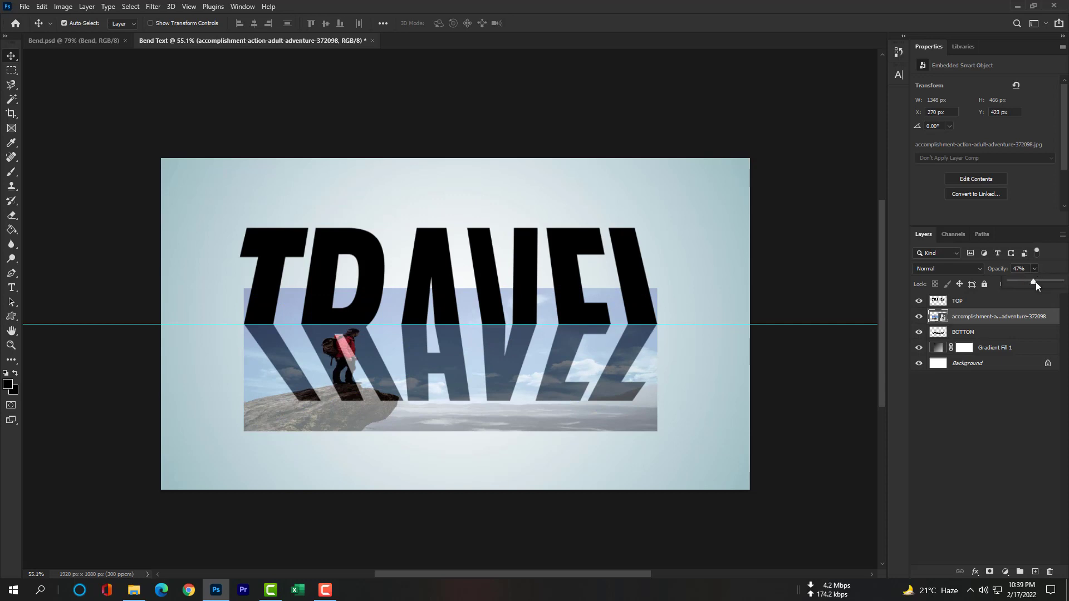
Step: Restore the hiker photo to full opacity and clip it into the BOTTOM text half
left_click_drag(1036, 282, 1066, 282)
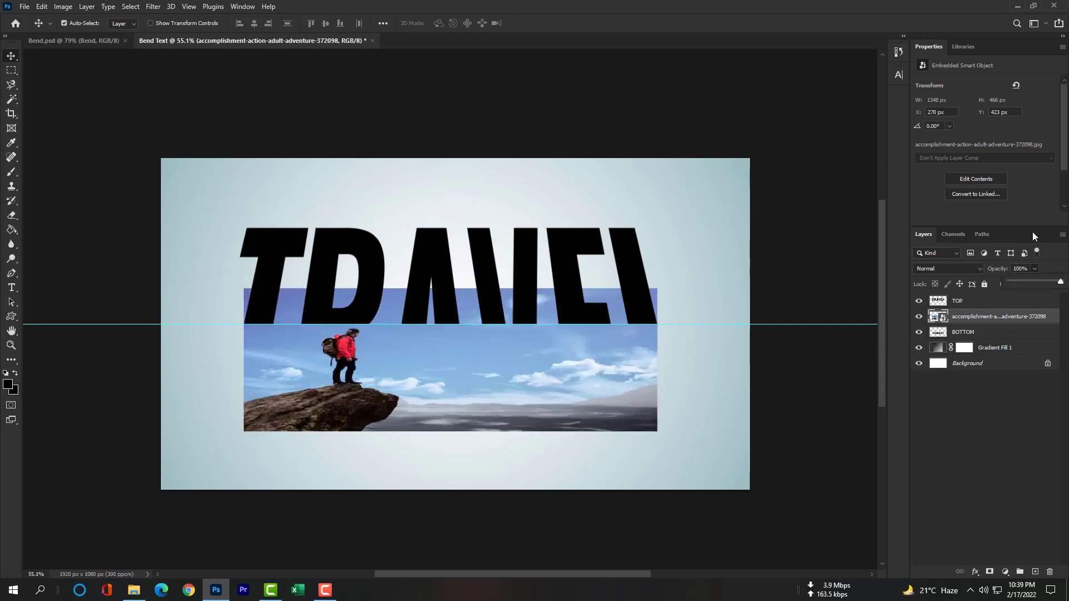
left_click(1064, 236)
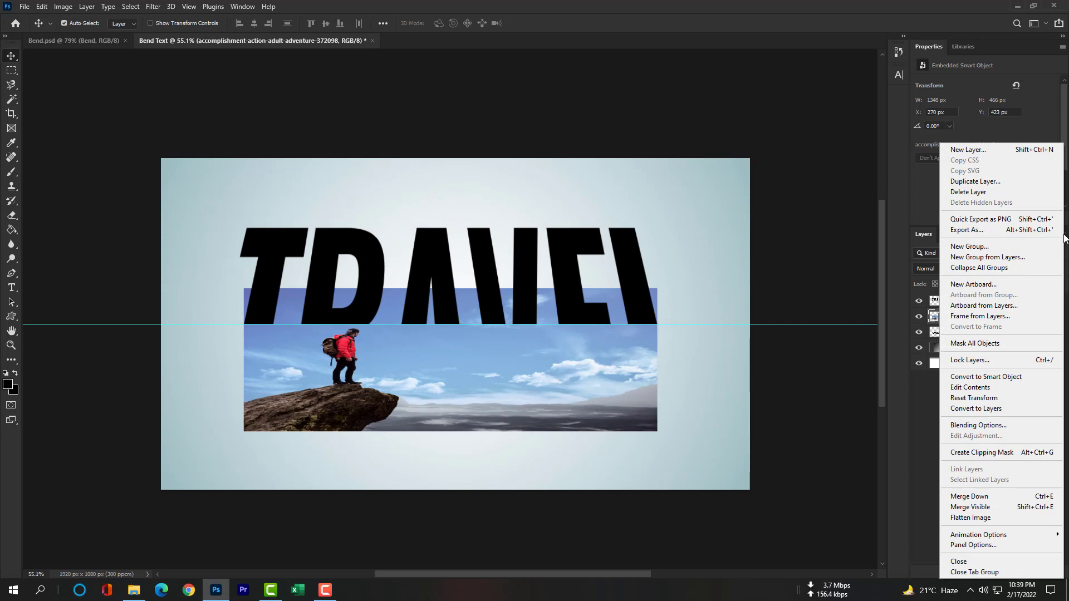
left_click(997, 453)
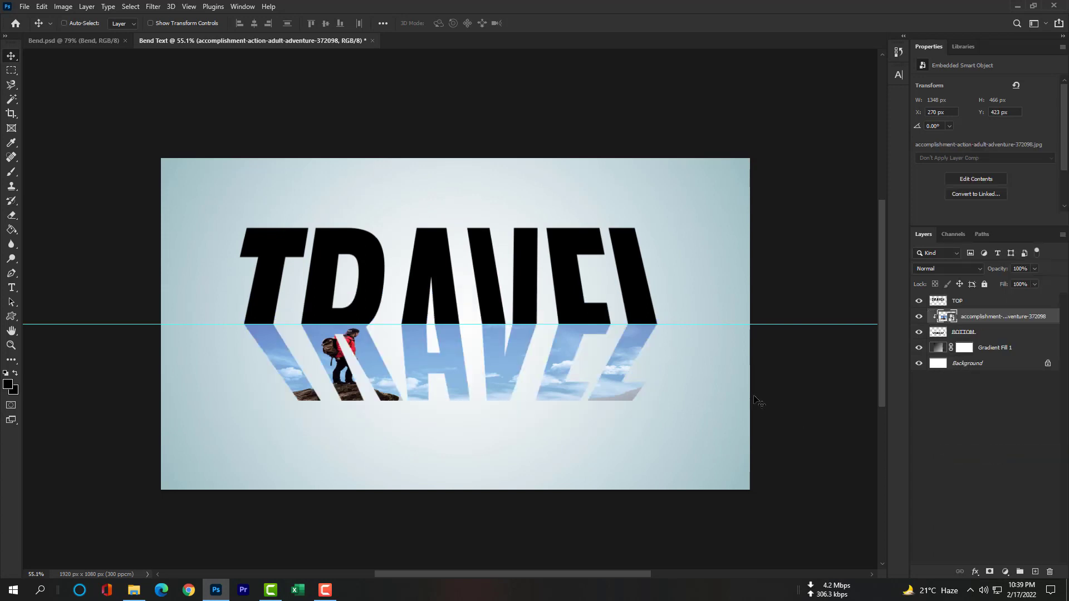
left_click(795, 398)
Step: Select the TOP layer and drag the man-on-mountain photo from the travel folder onto the design
key("ctrl+0")
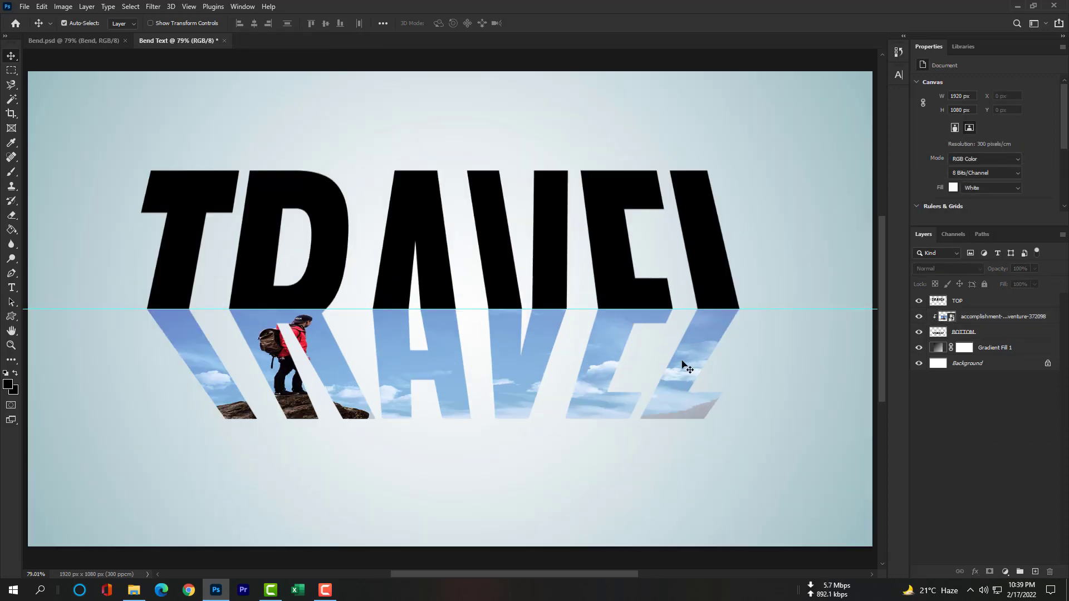
left_click(977, 303)
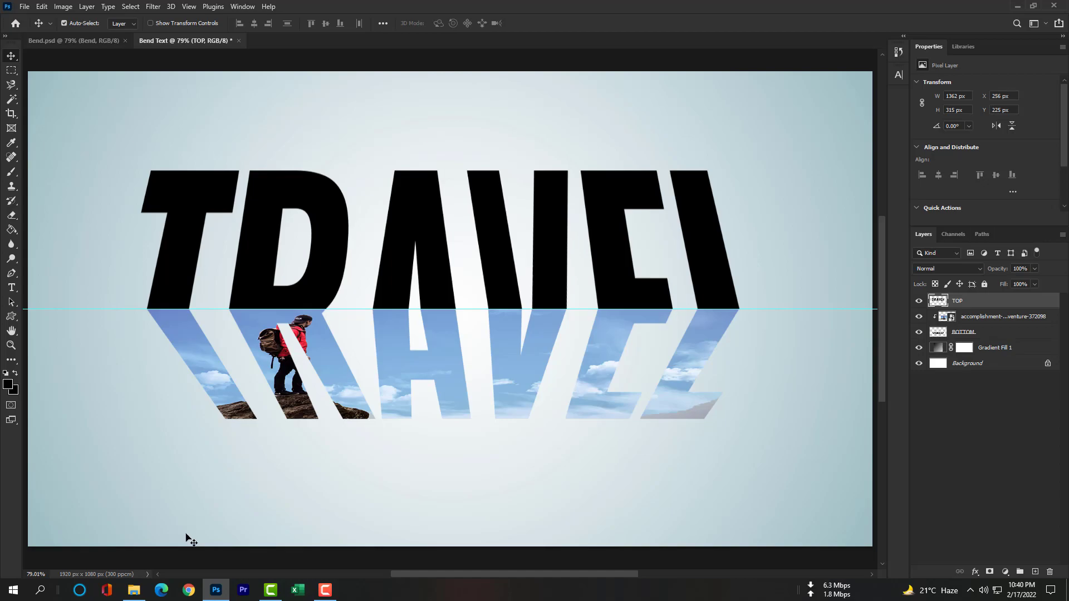
left_click(134, 590)
left_click(307, 134)
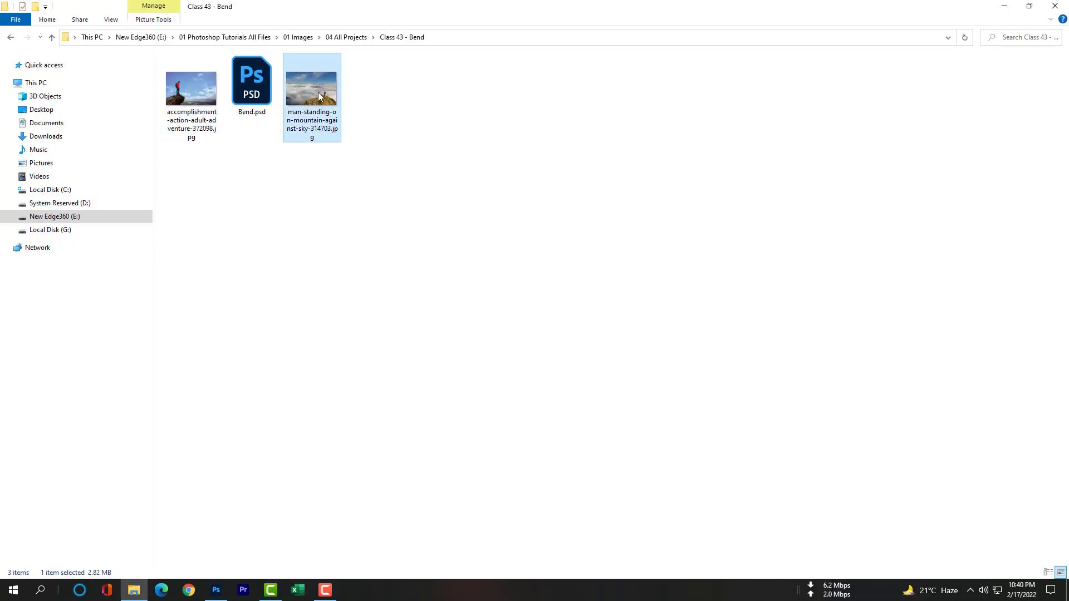
left_click_drag(322, 98, 531, 304)
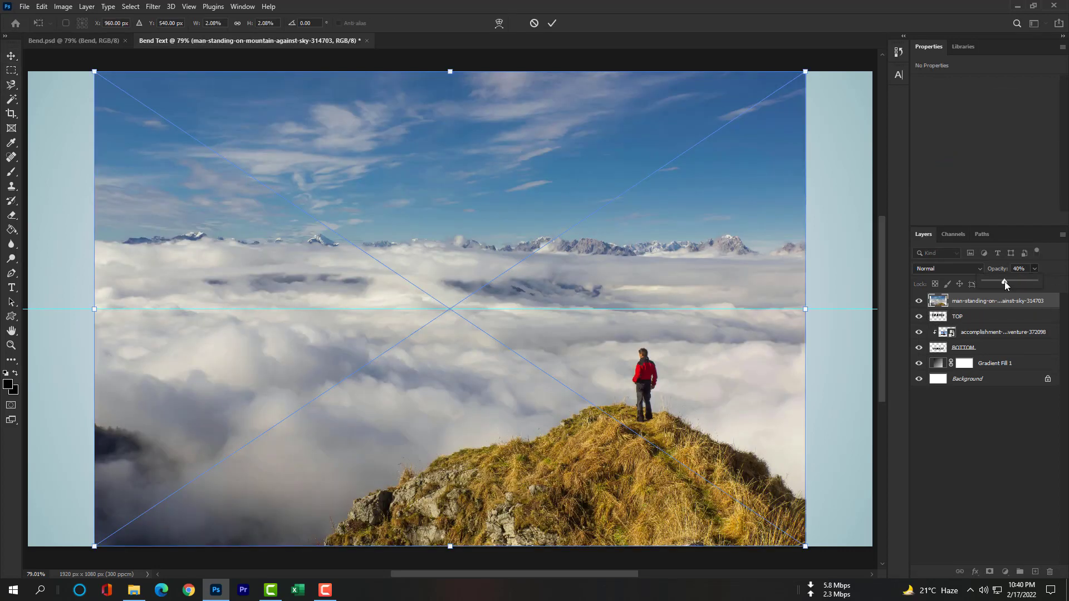
Step: Set the mountain photo to 40% opacity, squash its height and move it over the top letters
left_click_drag(1004, 282, 1005, 281)
left_click_drag(451, 547, 451, 395)
left_click_drag(704, 288, 763, 224)
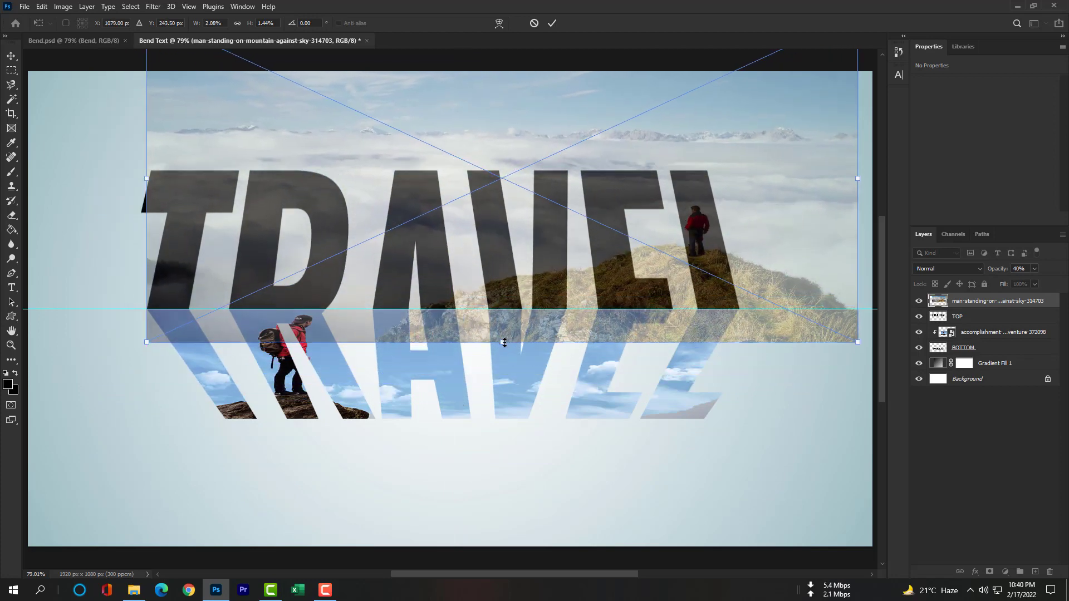
left_click_drag(505, 342, 503, 378)
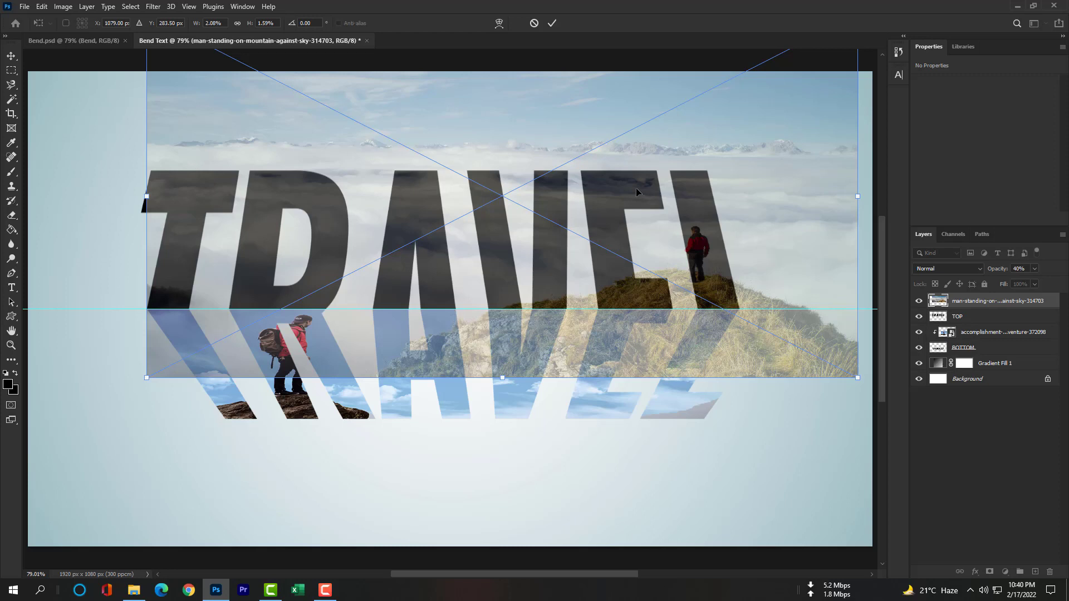
scroll(635, 188, "down", 3)
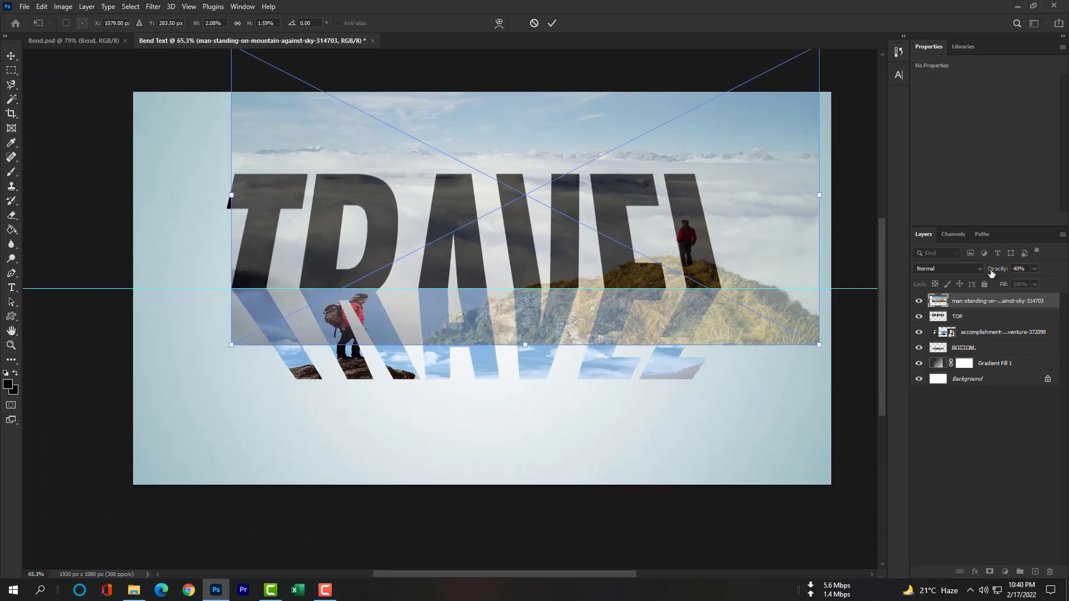
scroll(881, 276, "up", 3)
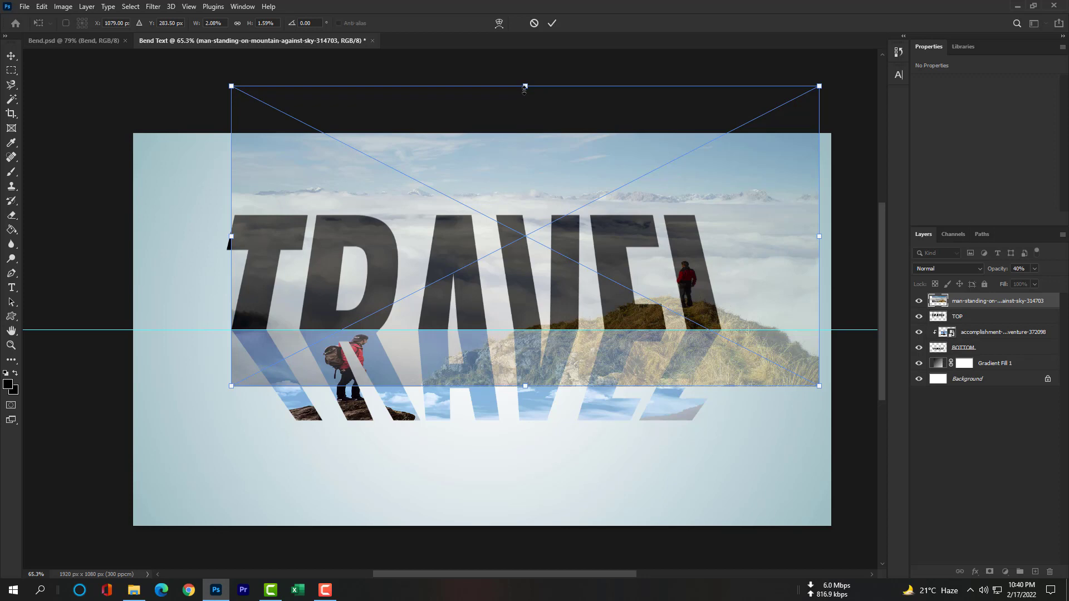
Step: Stretch the photo's edges until it covers the top half of TRAVEL past the T's left edge
left_click_drag(525, 87, 513, 51)
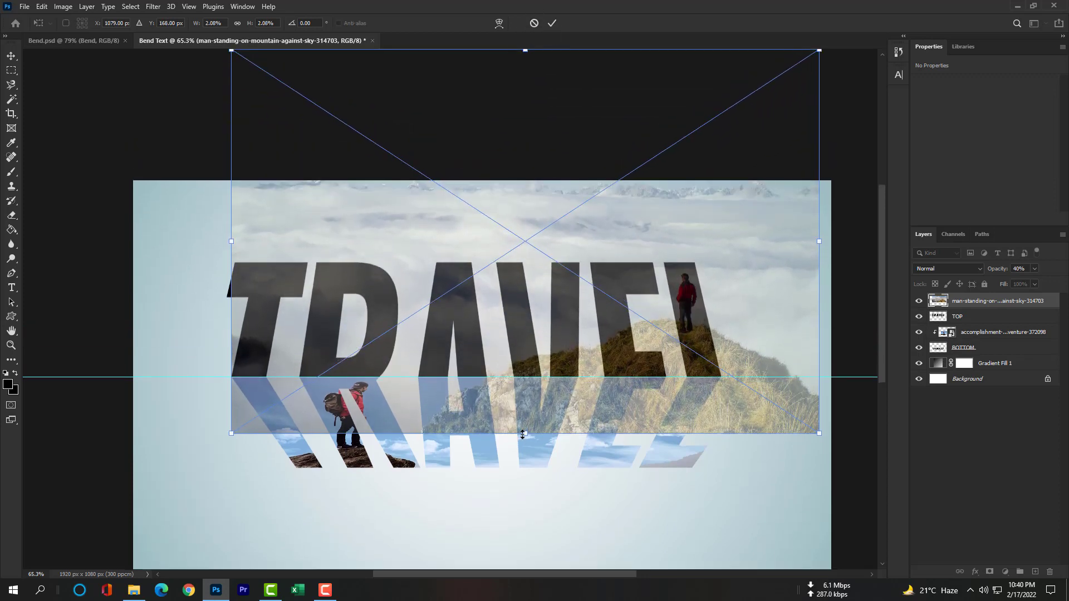
left_click_drag(522, 434, 519, 450)
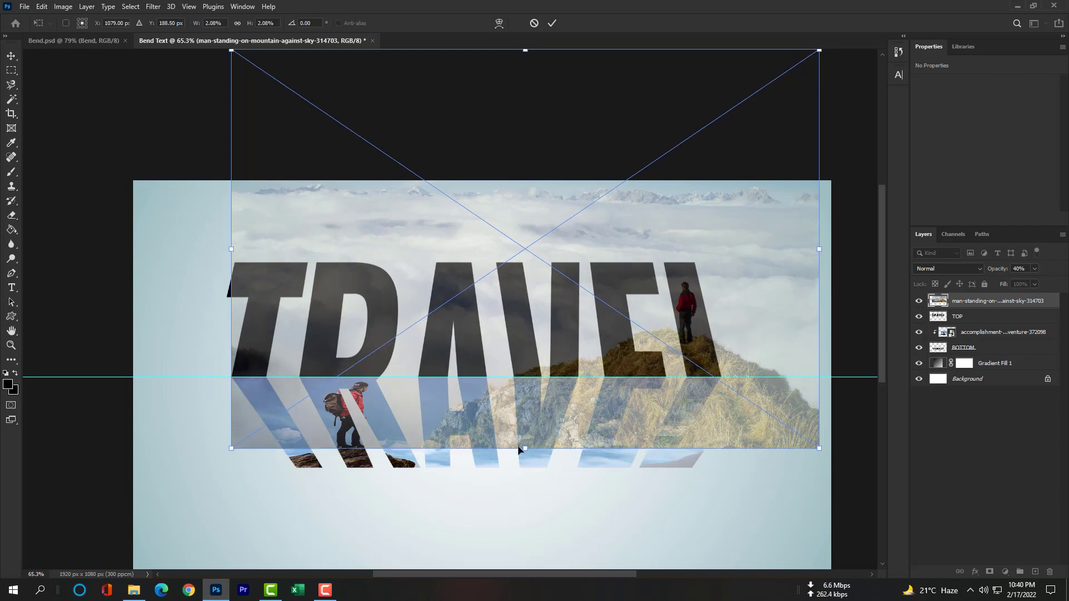
left_click_drag(715, 369, 721, 373)
left_click_drag(236, 255, 224, 255)
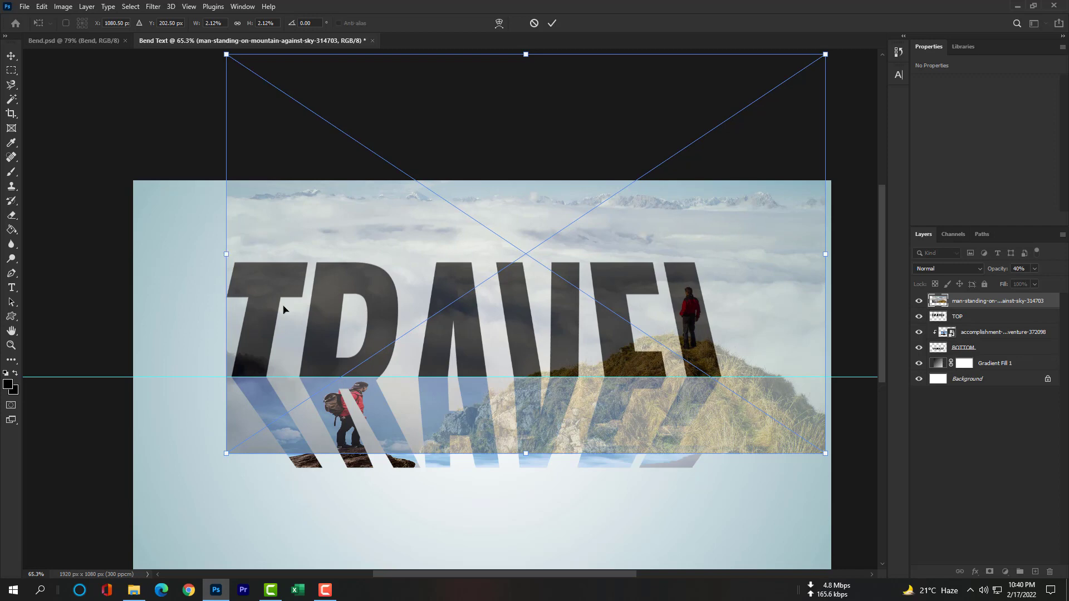
left_click_drag(227, 257, 218, 257)
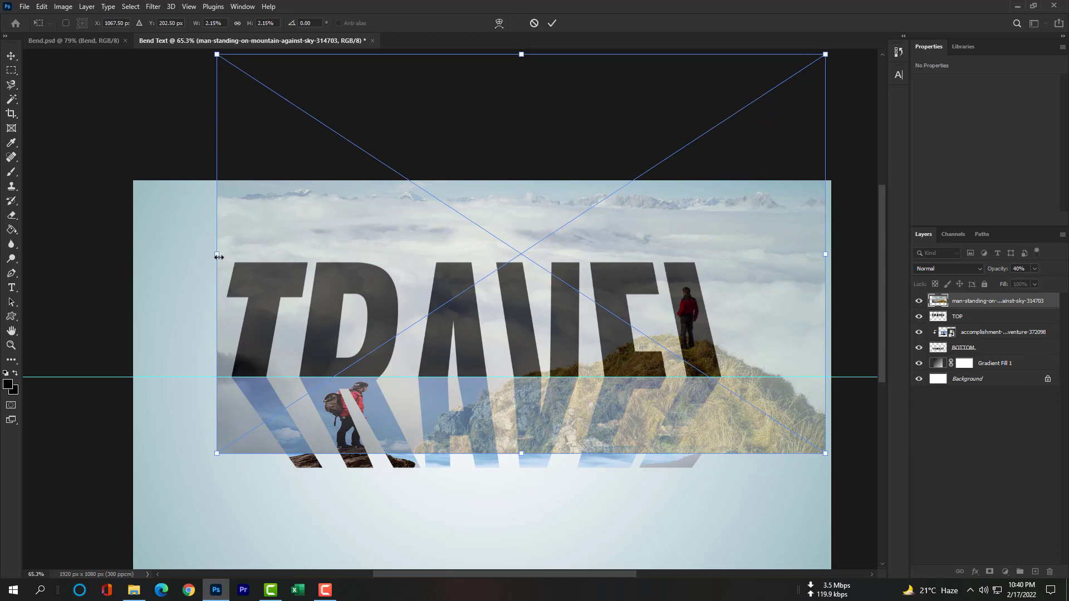
Step: Commit the mountain photo's placement, return it to 100% opacity and clip it into TOP
key("Return")
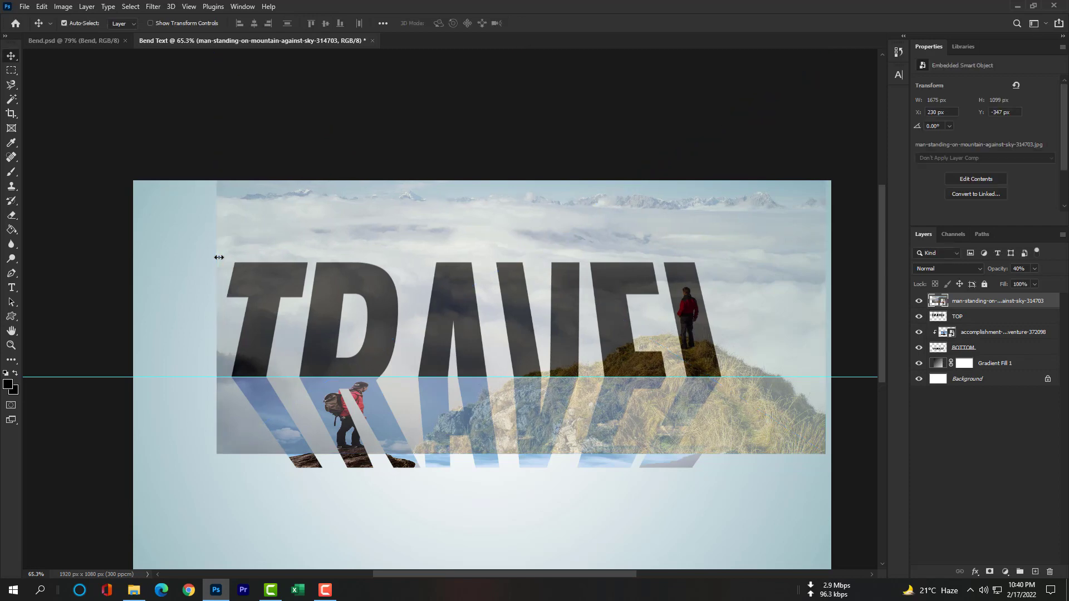
key("Right")
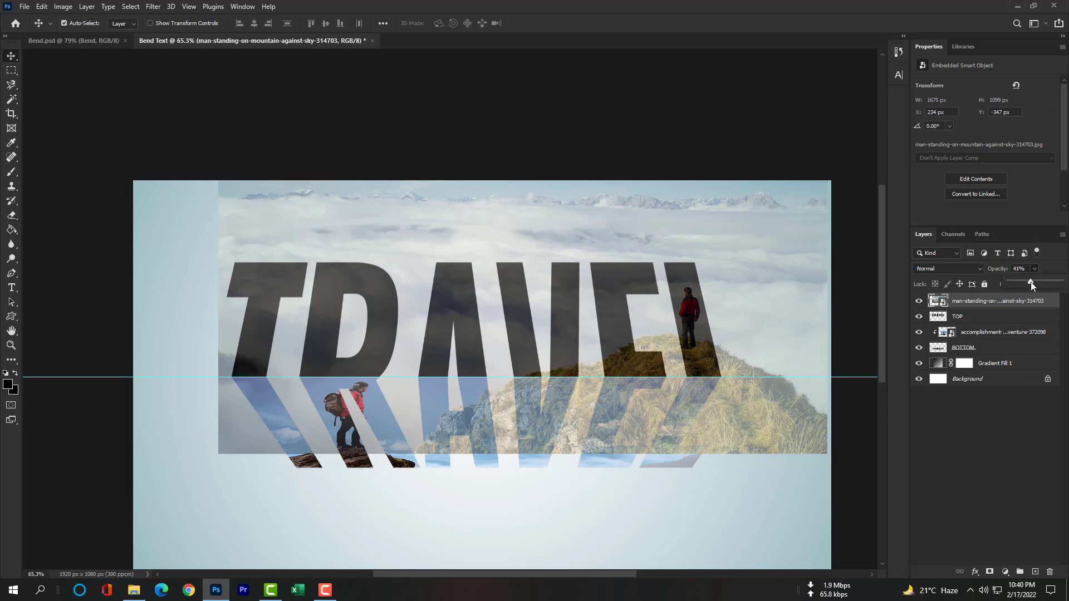
left_click_drag(1031, 282, 1064, 282)
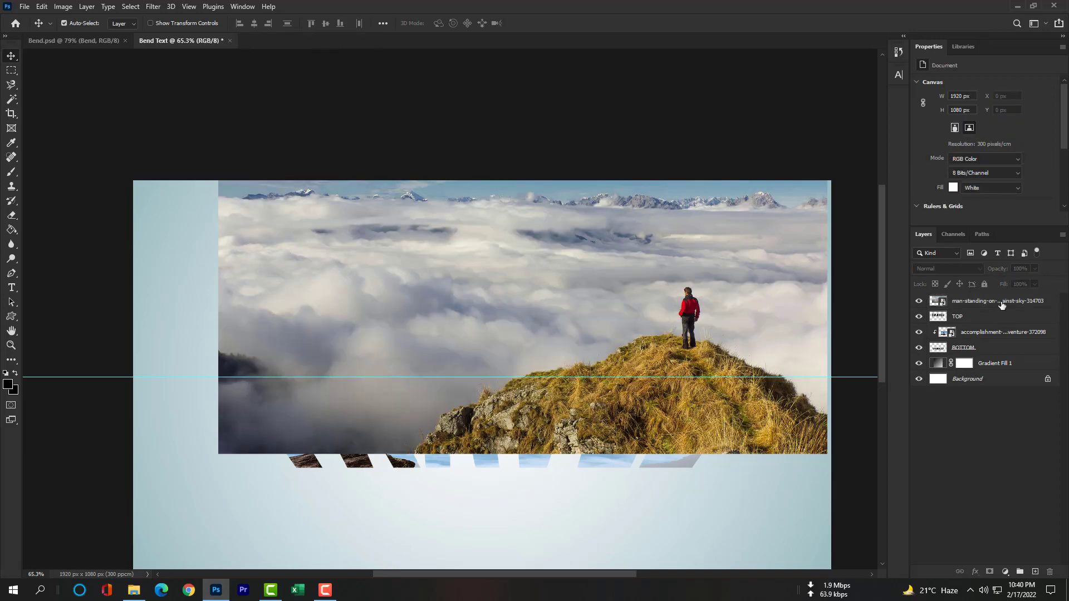
right_click(1020, 301)
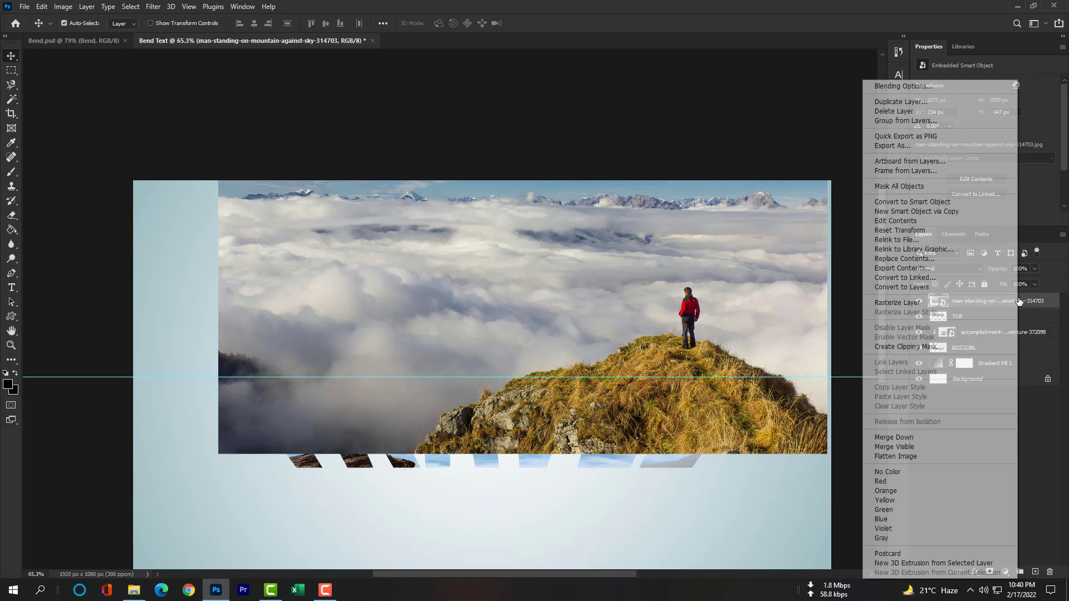
left_click(945, 346)
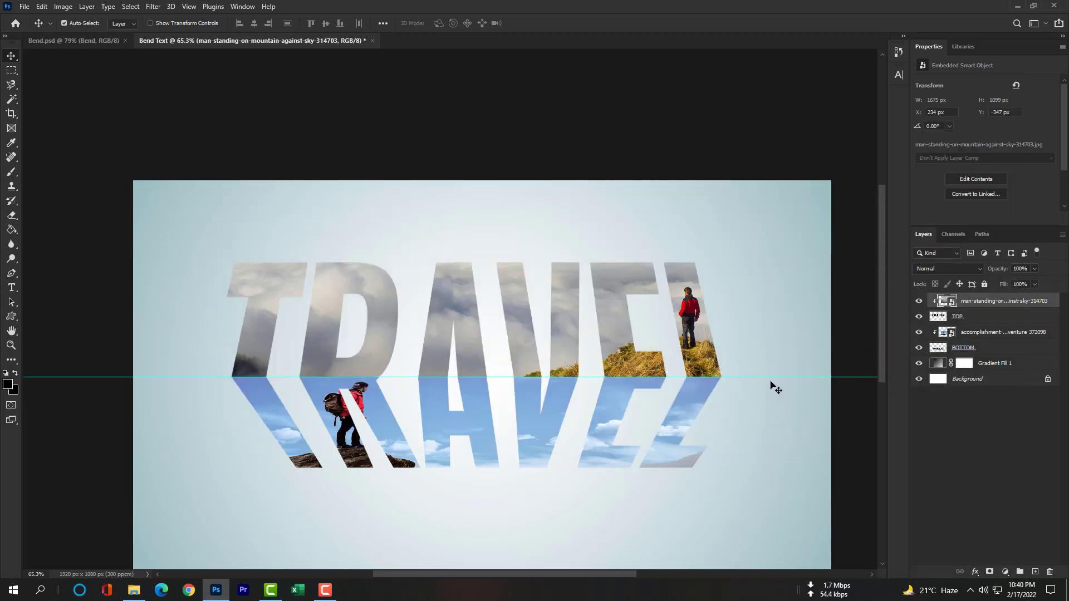
left_click_drag(769, 377, 735, 56)
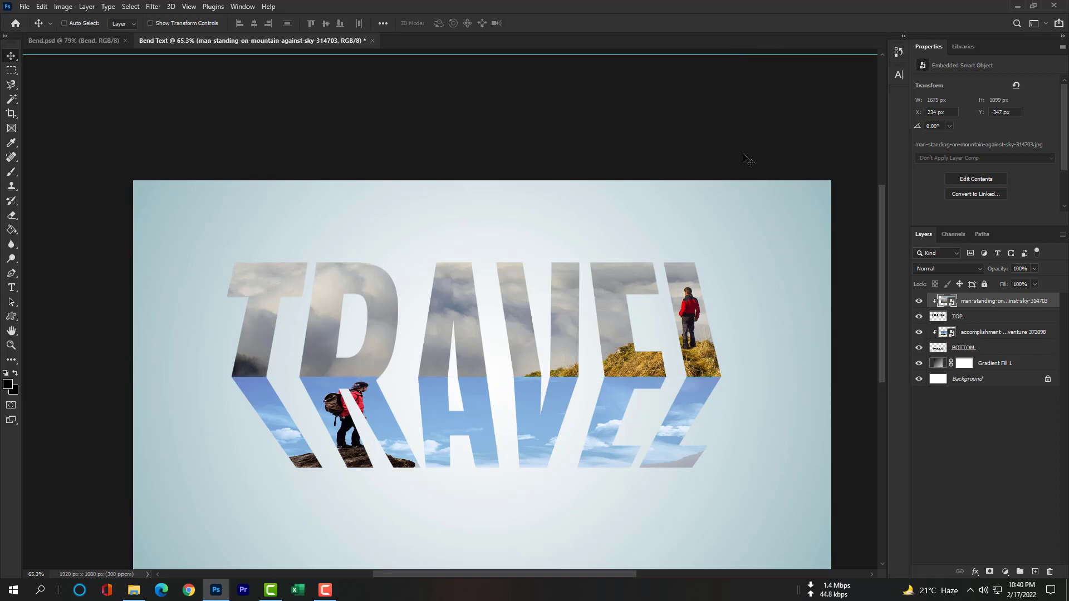
key("ctrl+z")
Step: Choose the Brush tool and make white the foreground painting colour
key("ctrl+0")
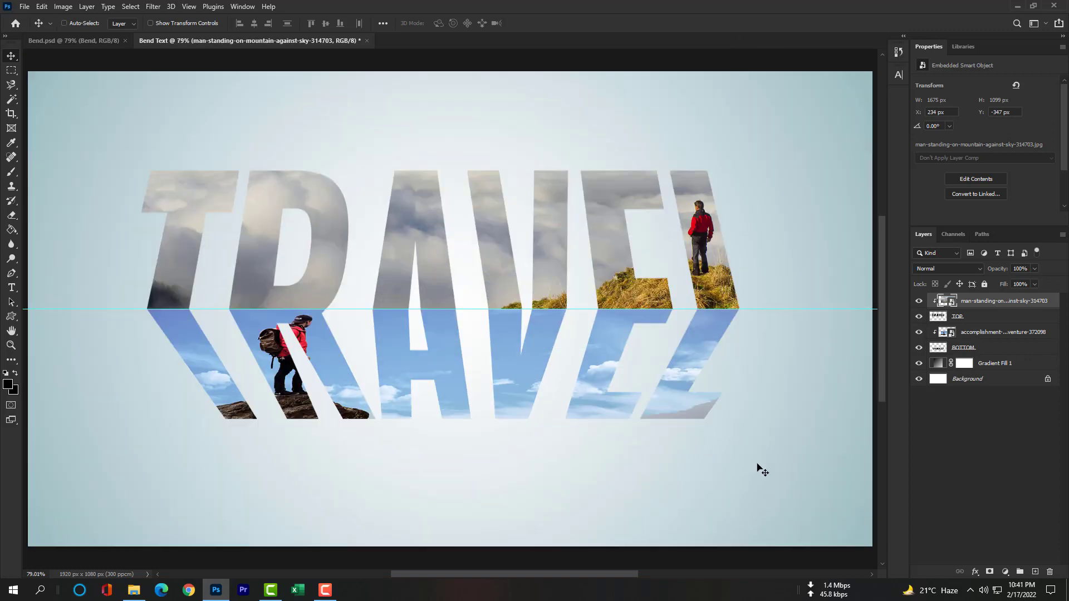
key("ctrl")
left_click(13, 172)
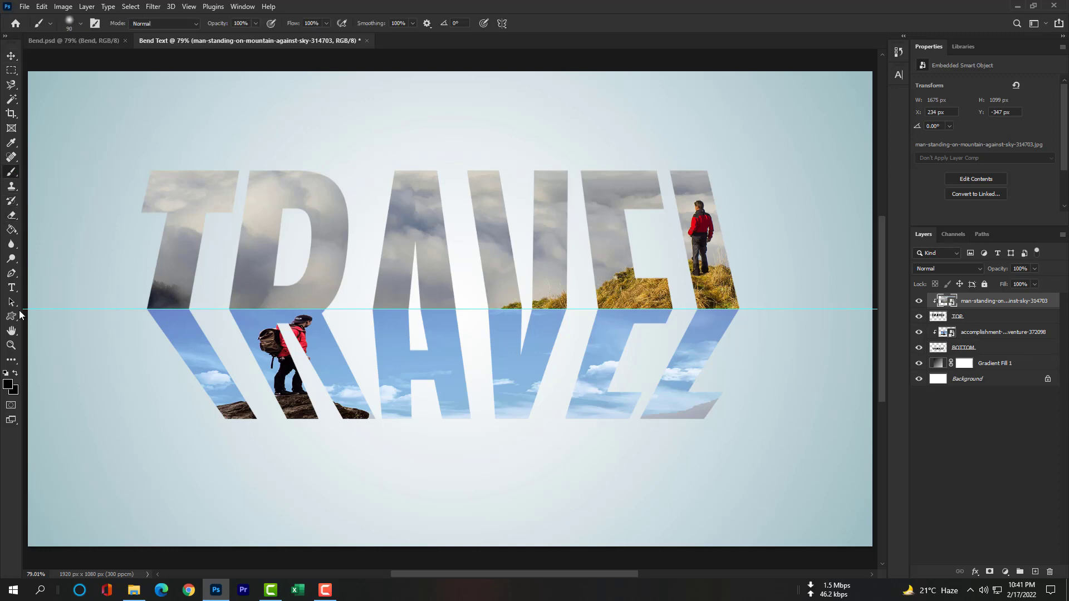
left_click(17, 392)
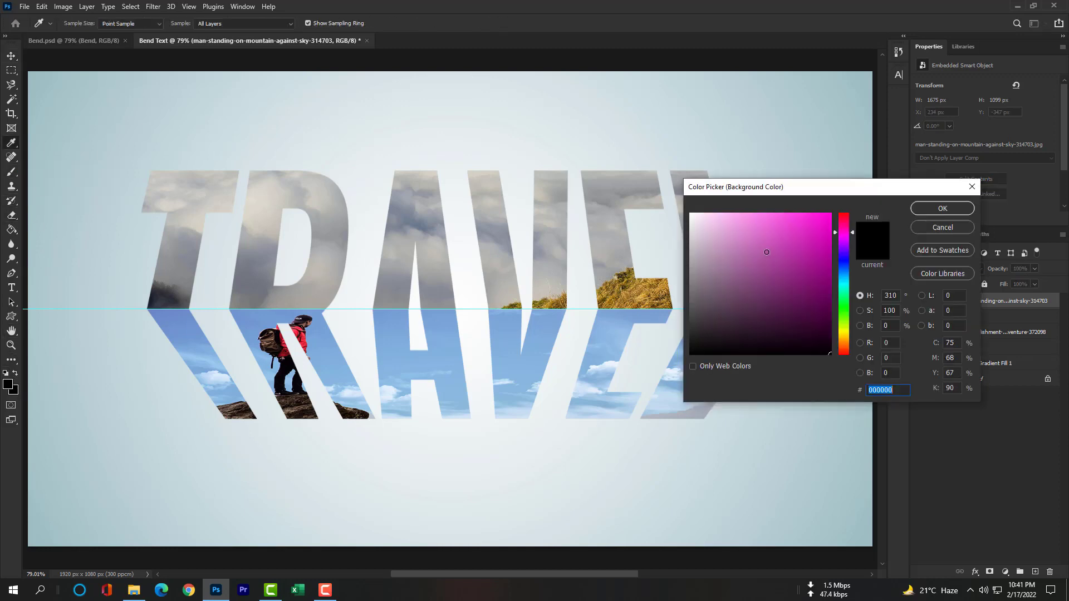
left_click(672, 183)
left_click(942, 209)
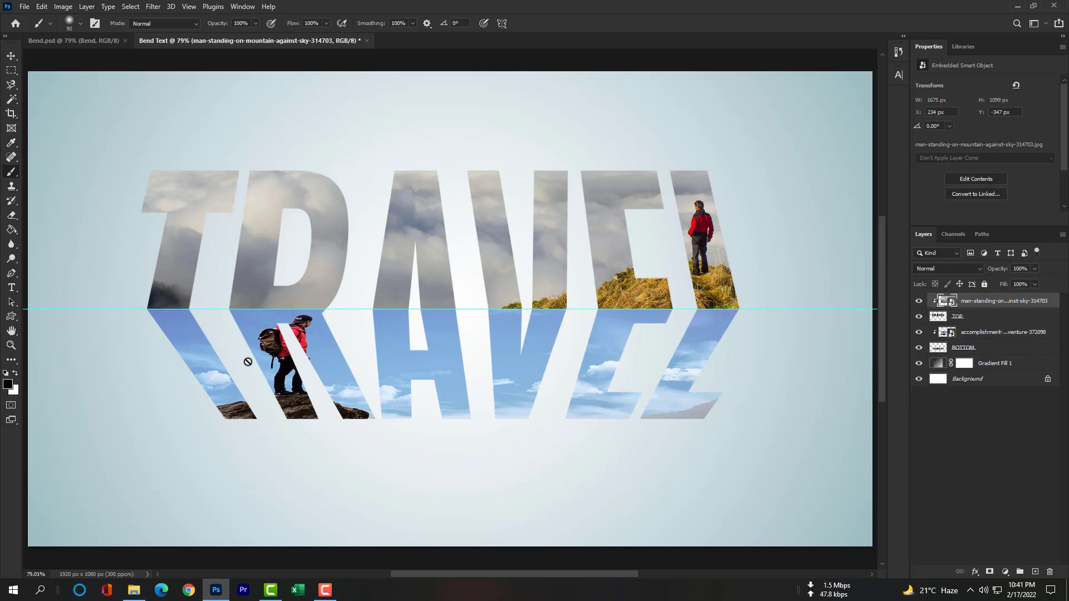
left_click(15, 373)
Step: On a new layer, paint a soft white brush line along the split of TRAVEL
left_click(1034, 572)
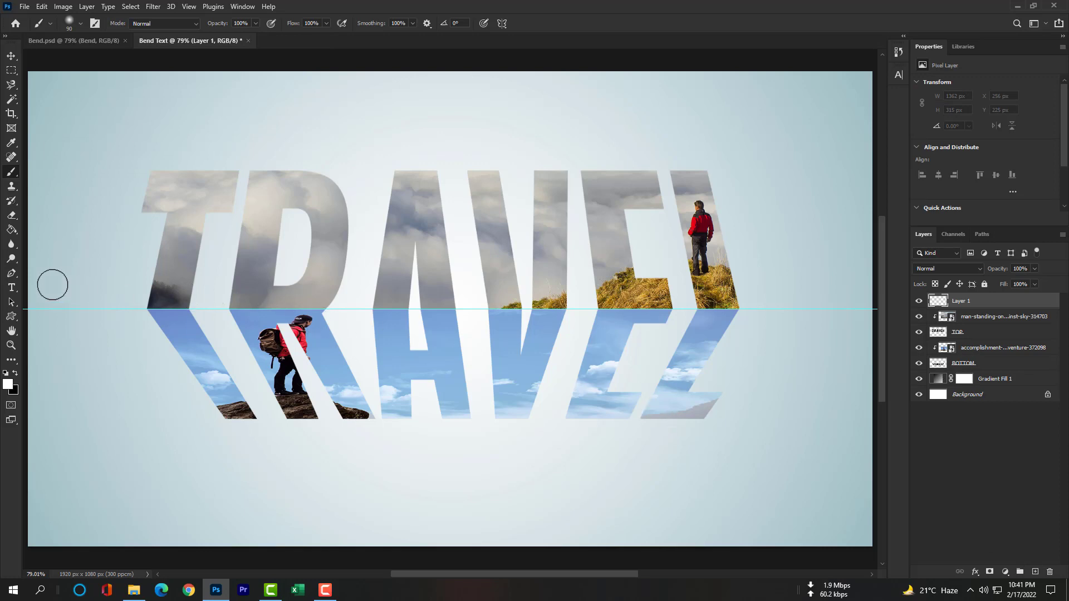
left_click(81, 24)
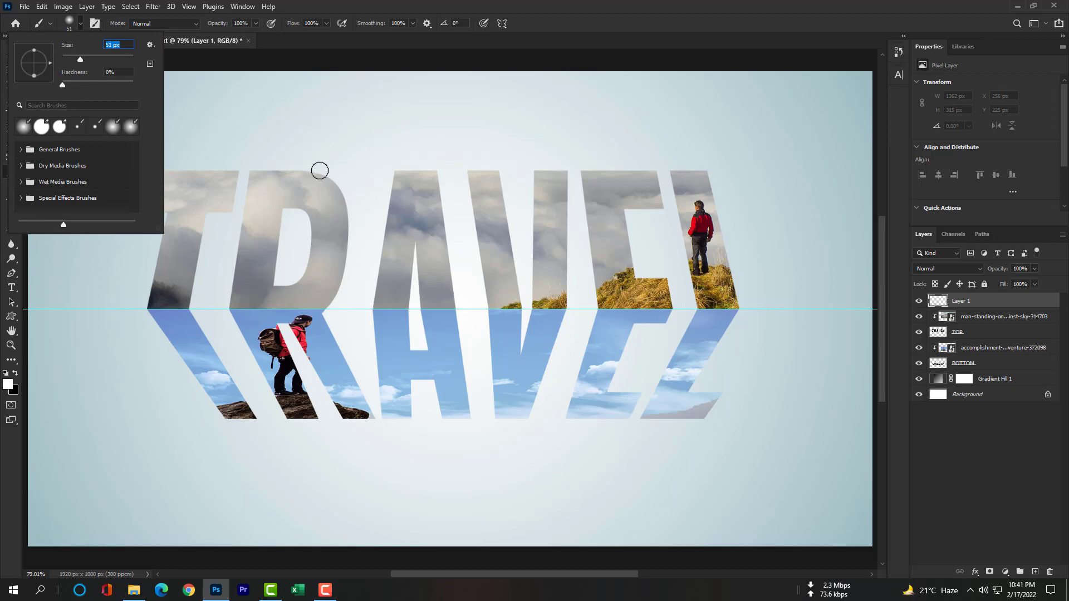
left_click(297, 41)
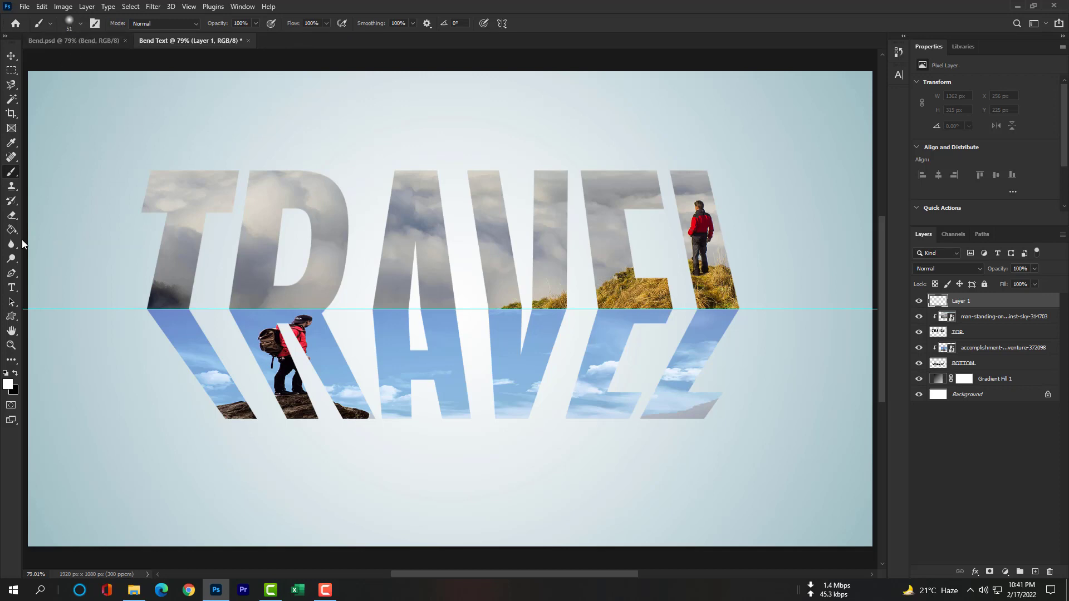
left_click_drag(144, 309, 768, 308)
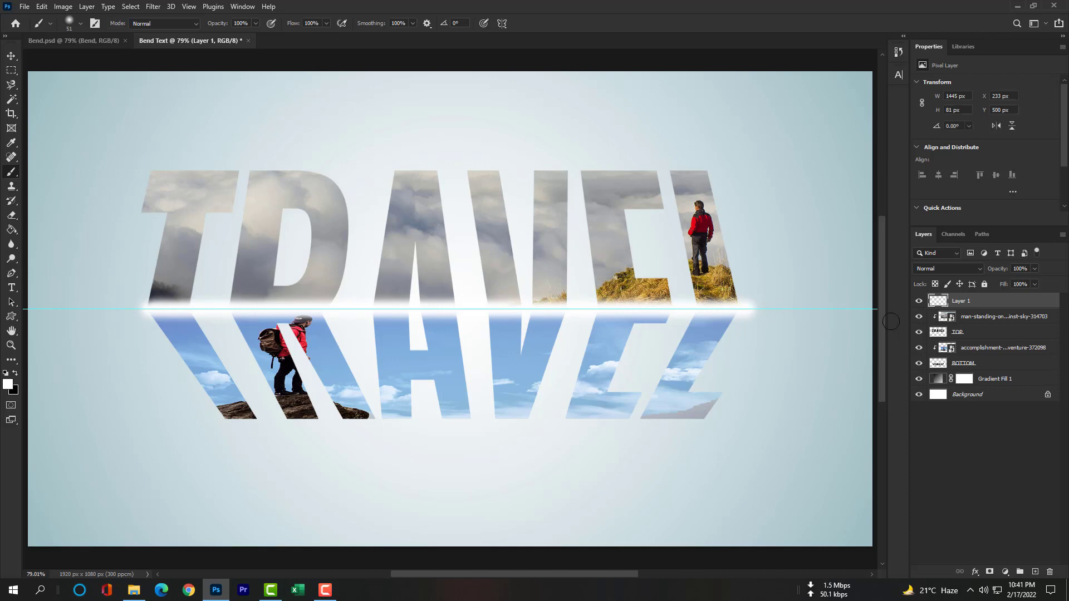
Step: Clip the white line layer into the letters and lower its opacity to about 70%
right_click(1023, 304)
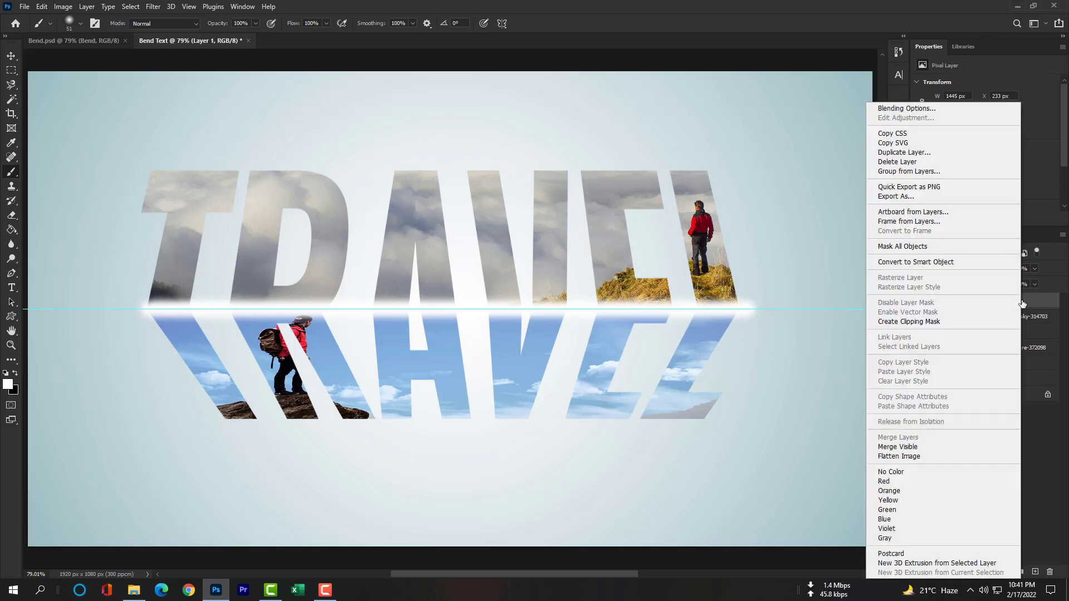
left_click(971, 320)
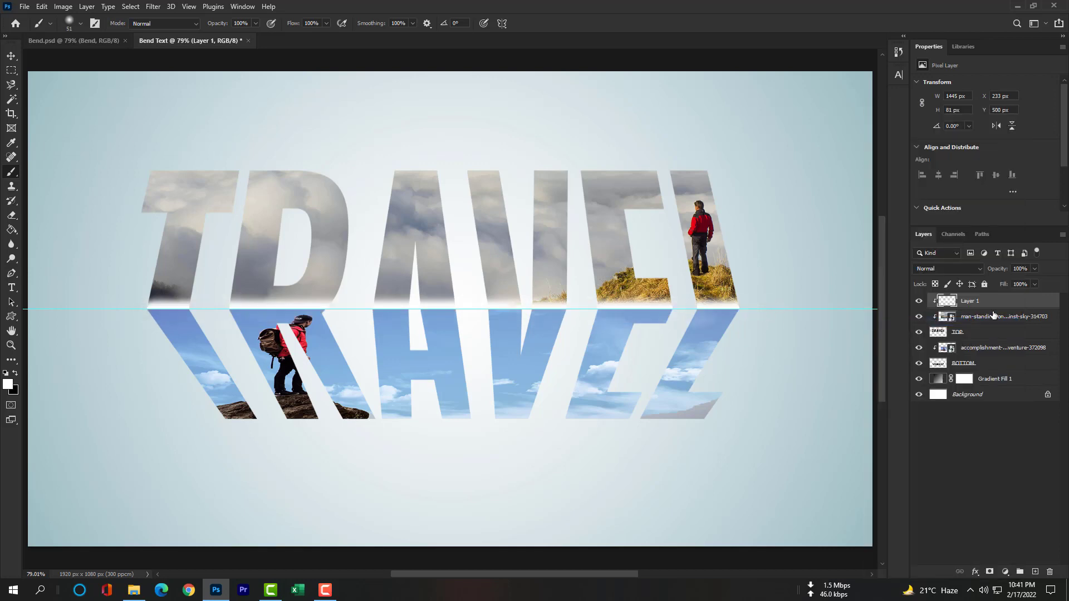
left_click(1036, 269)
left_click_drag(1020, 279, 1017, 282)
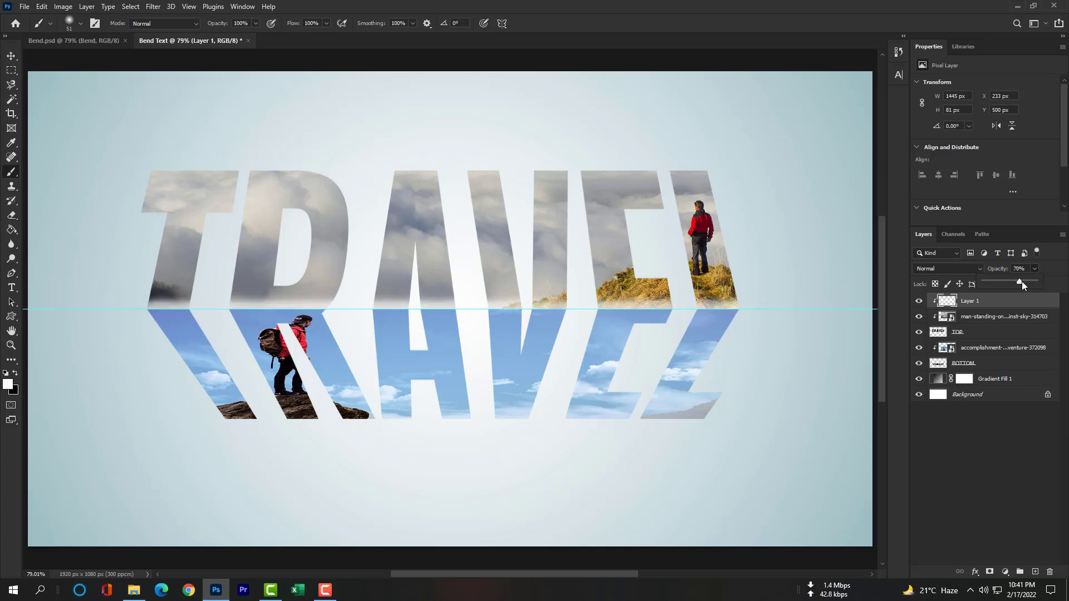
left_click(1001, 448)
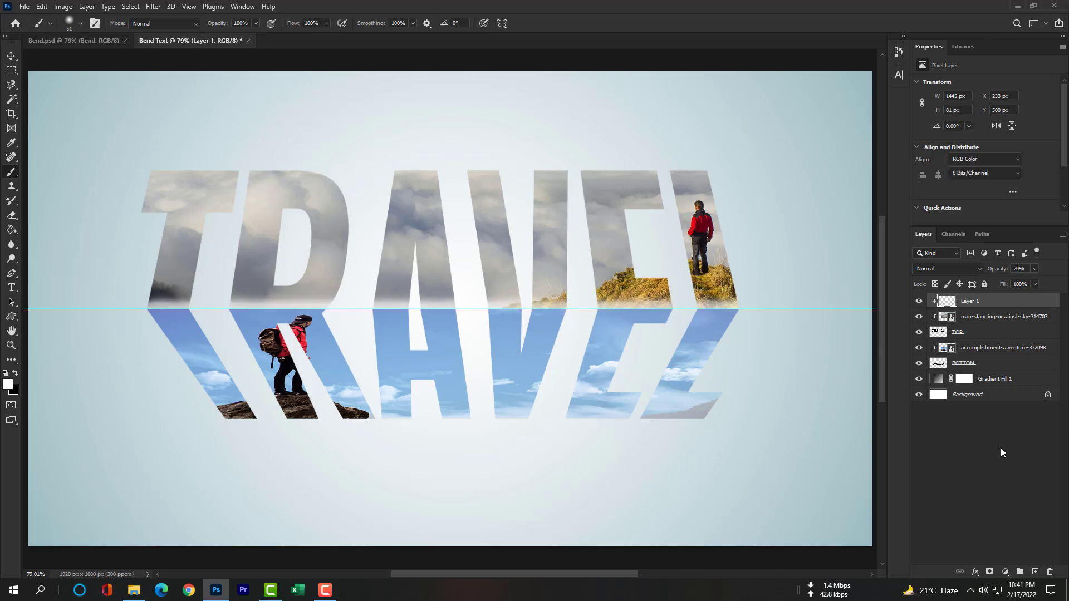
Step: Add a new layer above the hiker photo and paint a soft black shadow along the split
left_click(974, 350)
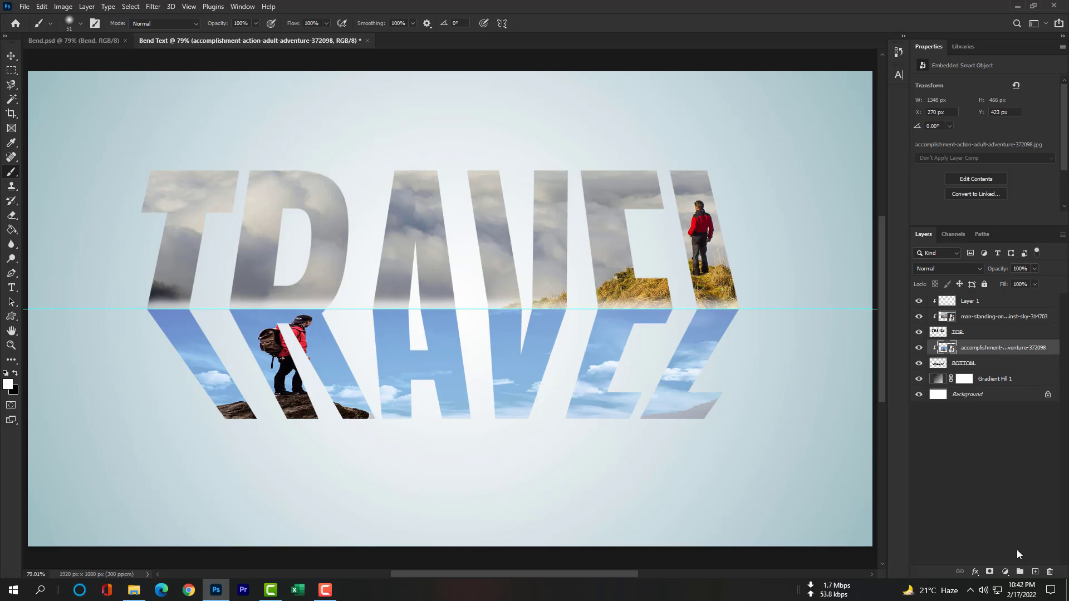
left_click(1036, 571)
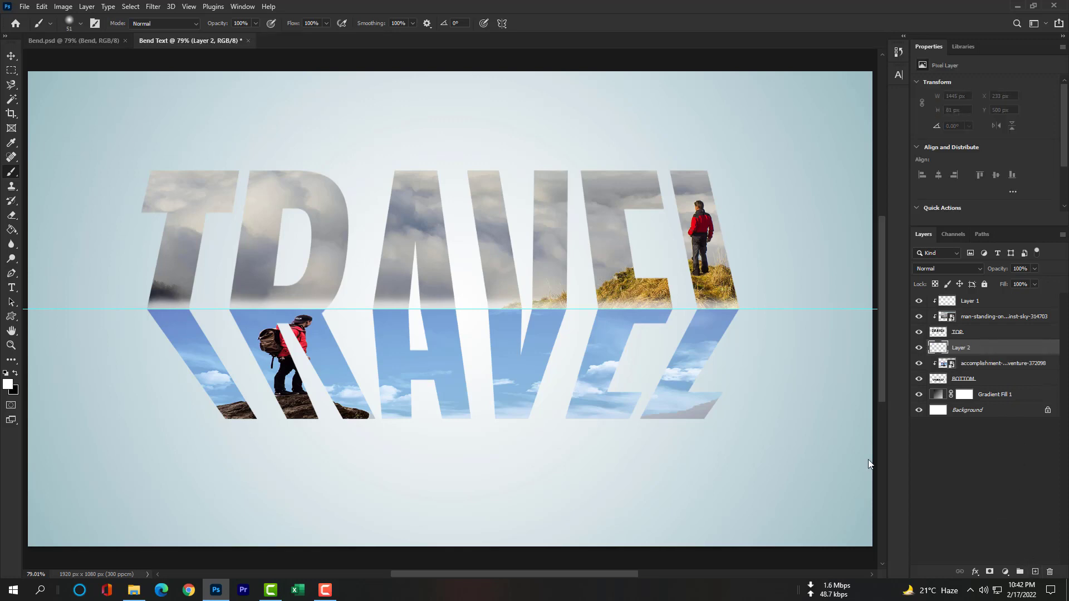
left_click(15, 374)
left_click_drag(146, 310, 761, 311)
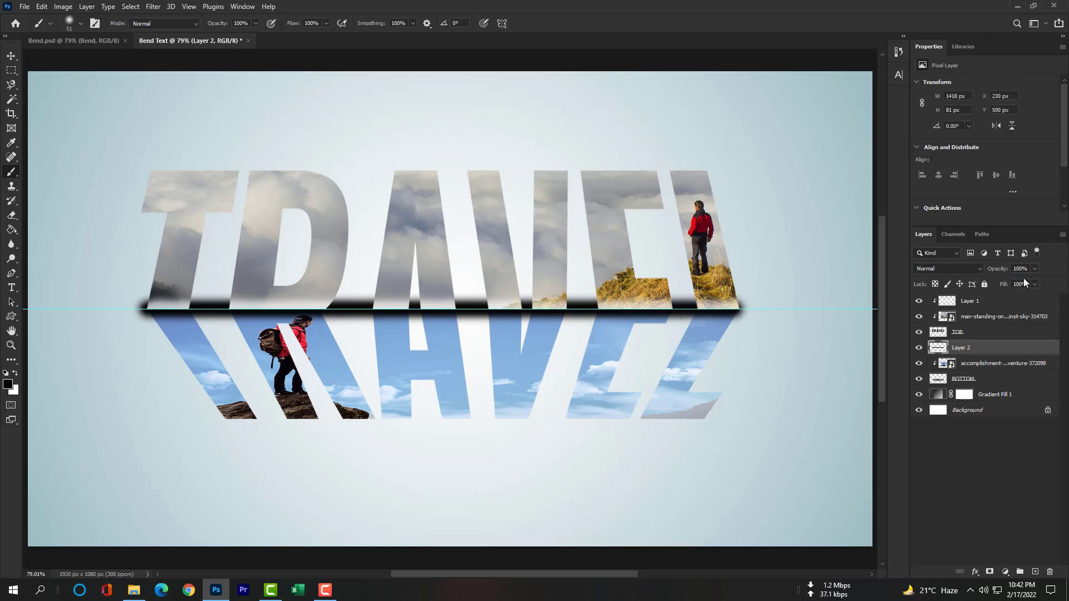
Step: Set Layer 2 to 70% opacity and clip it into the BOTTOM letters
left_click(986, 307)
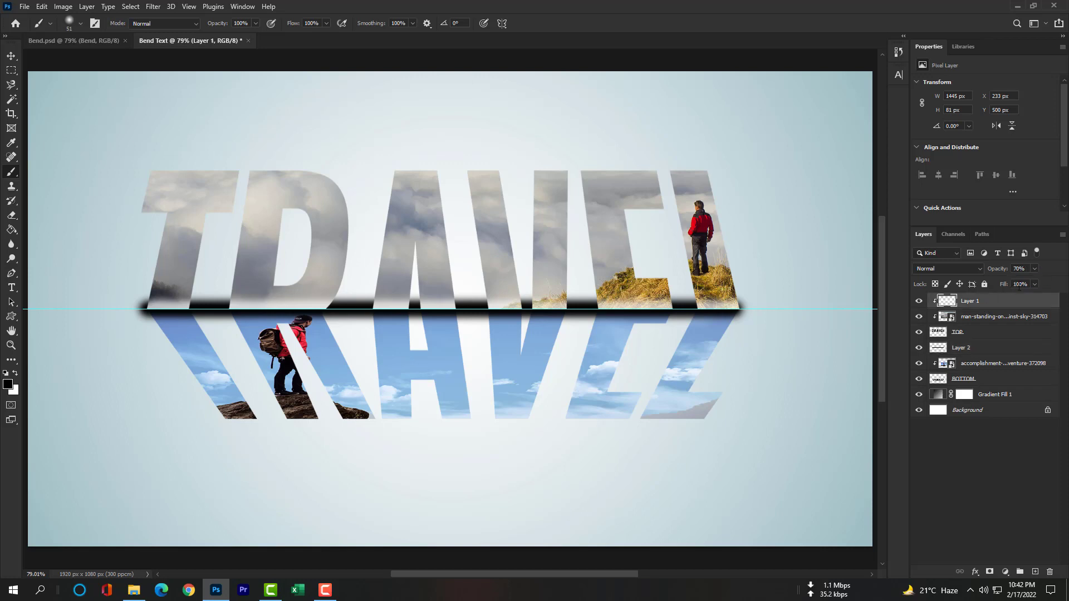
left_click(981, 351)
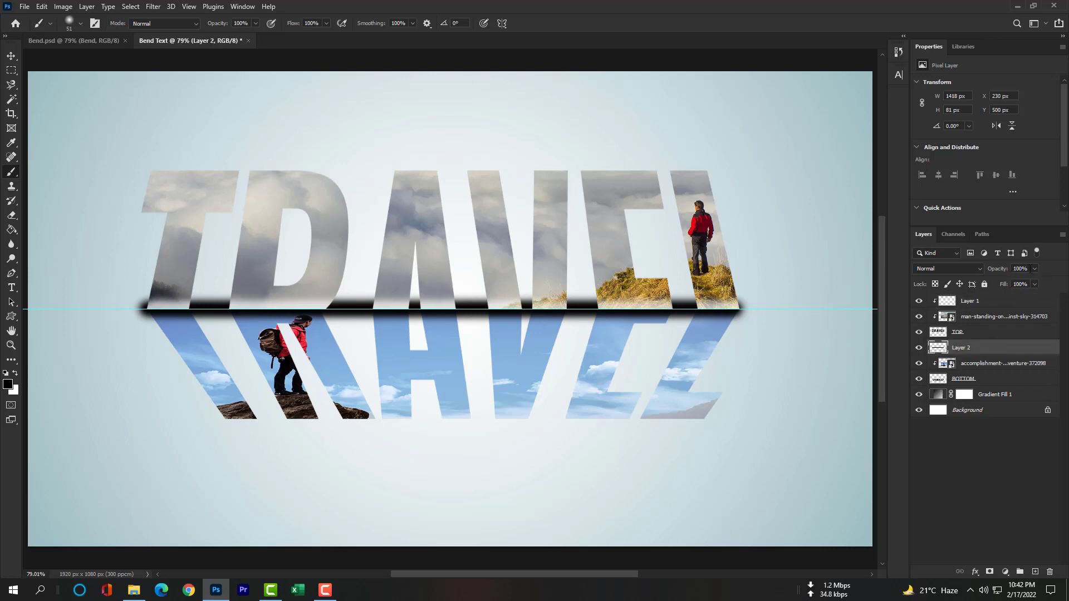
type("70")
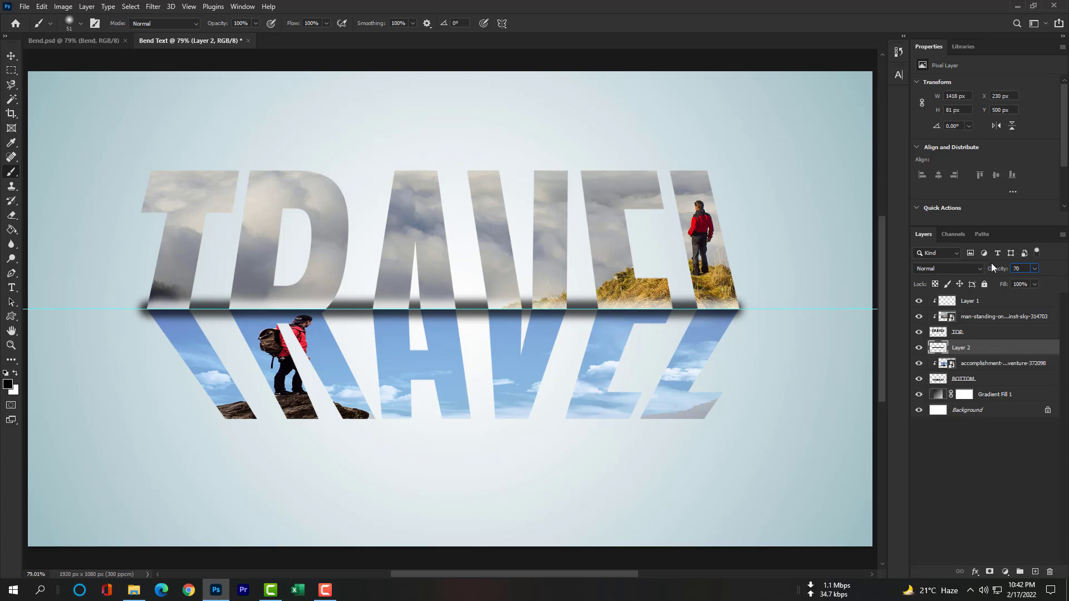
right_click(988, 355)
left_click(924, 321)
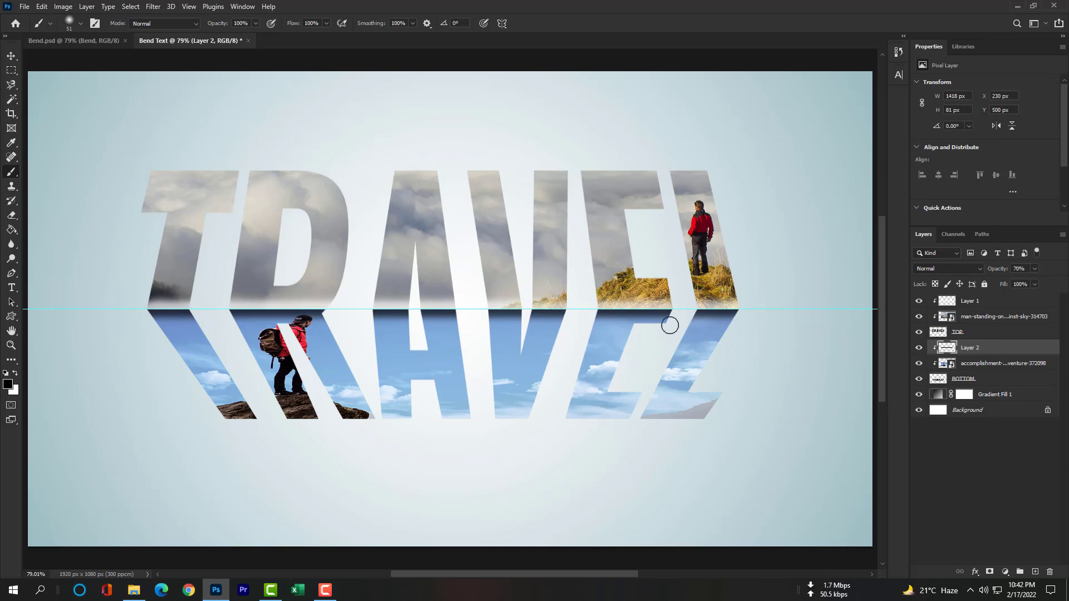
Step: Fade the Layer 1 white line to 40% opacity
left_click(985, 304)
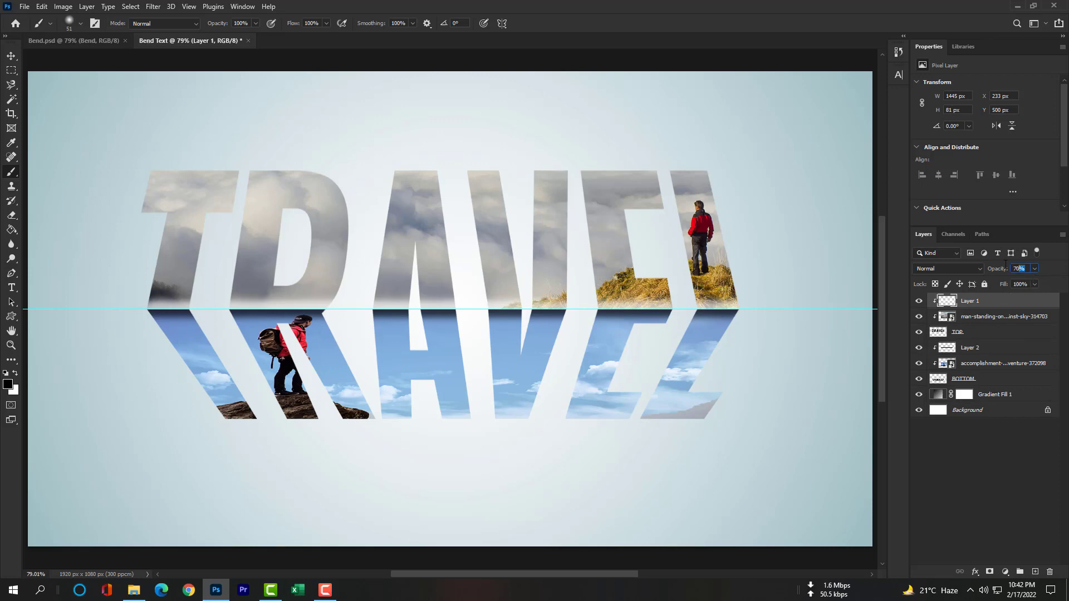
type("60")
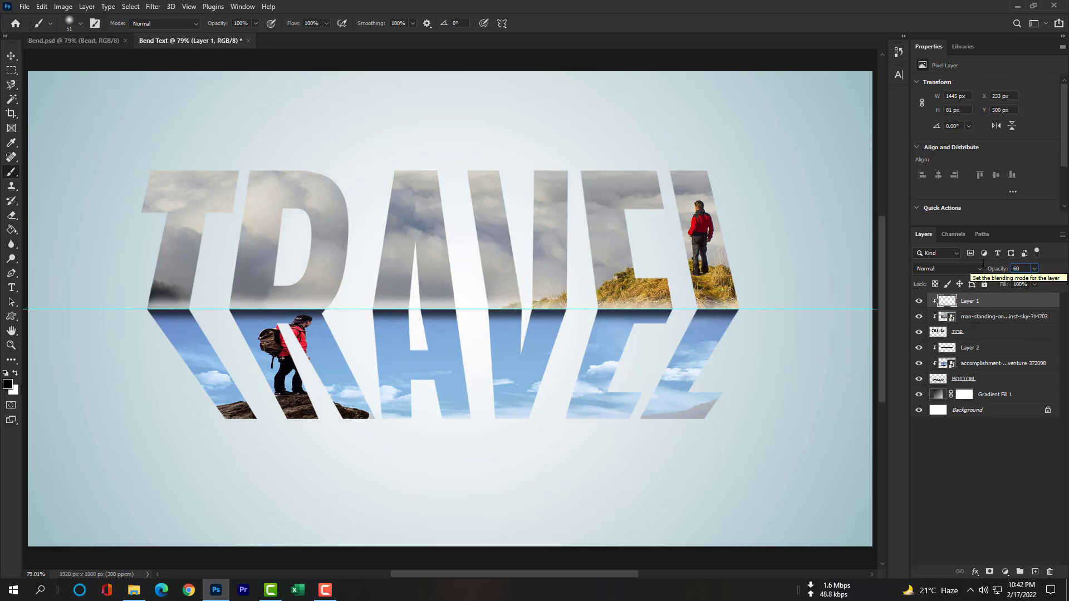
key("Return")
type("40")
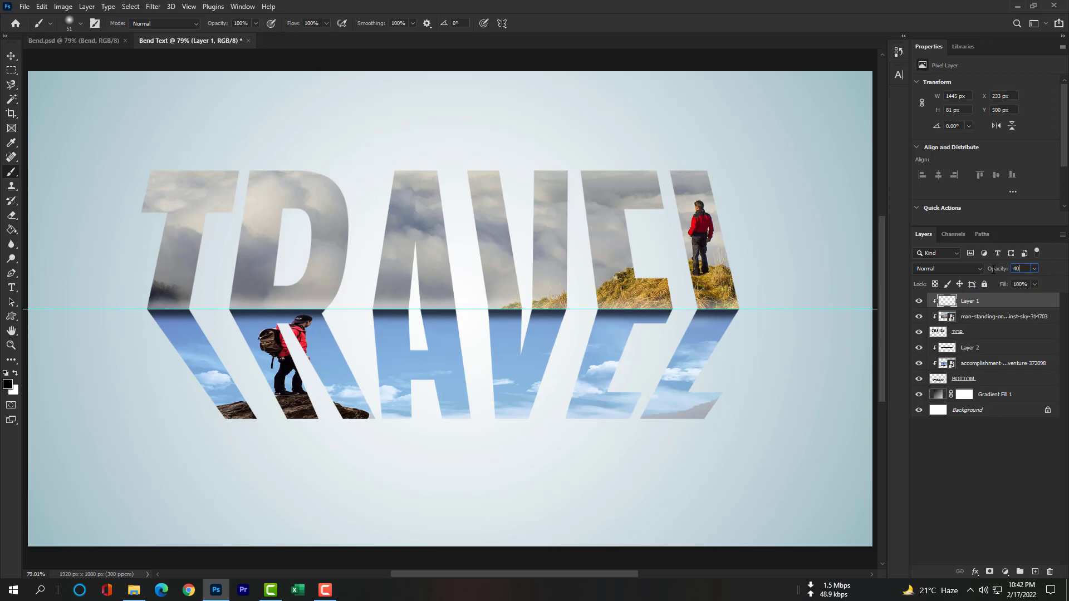
Step: Open the Blending Options for the BOTTOM text layer
left_click(988, 443)
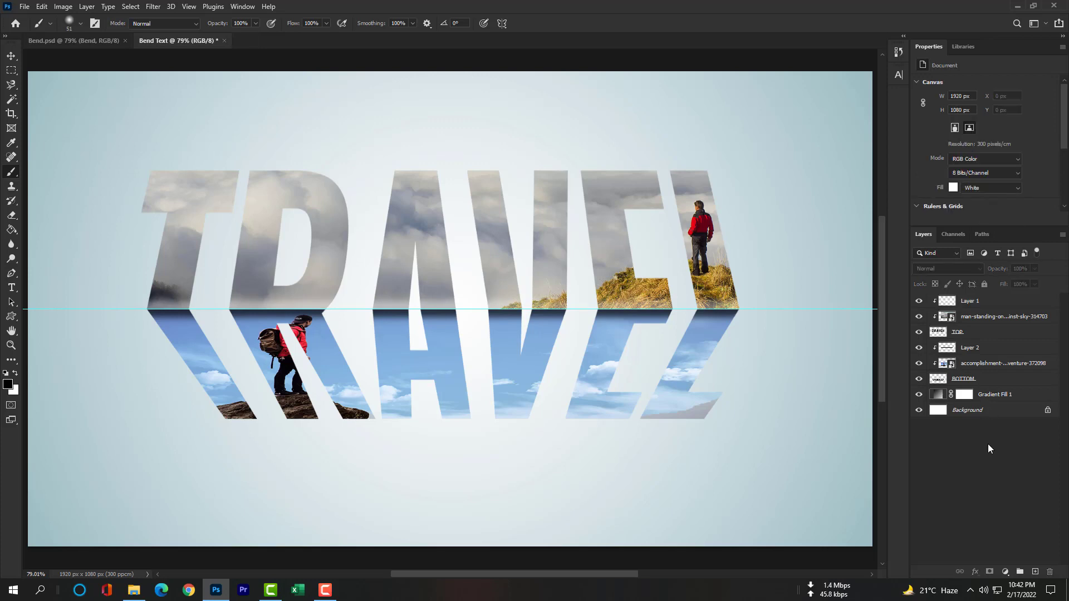
left_click(984, 350)
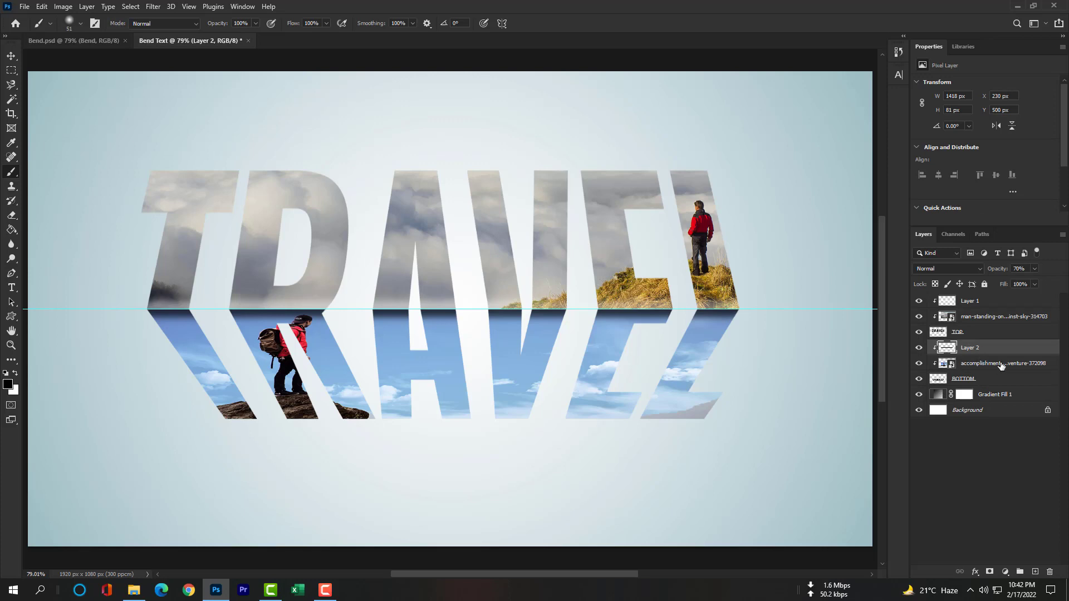
left_click(975, 380)
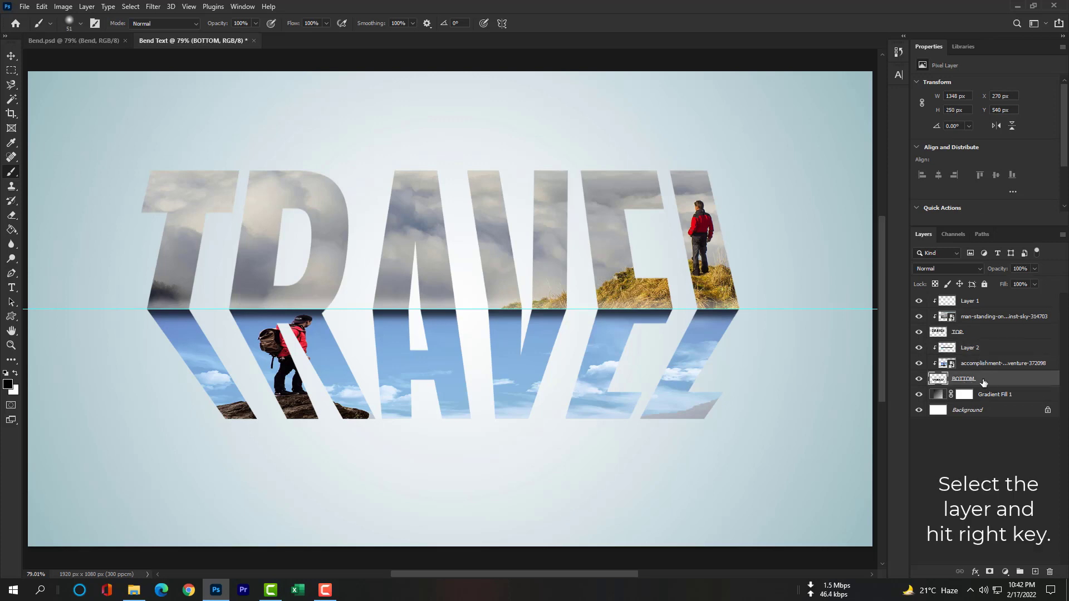
right_click(1004, 381)
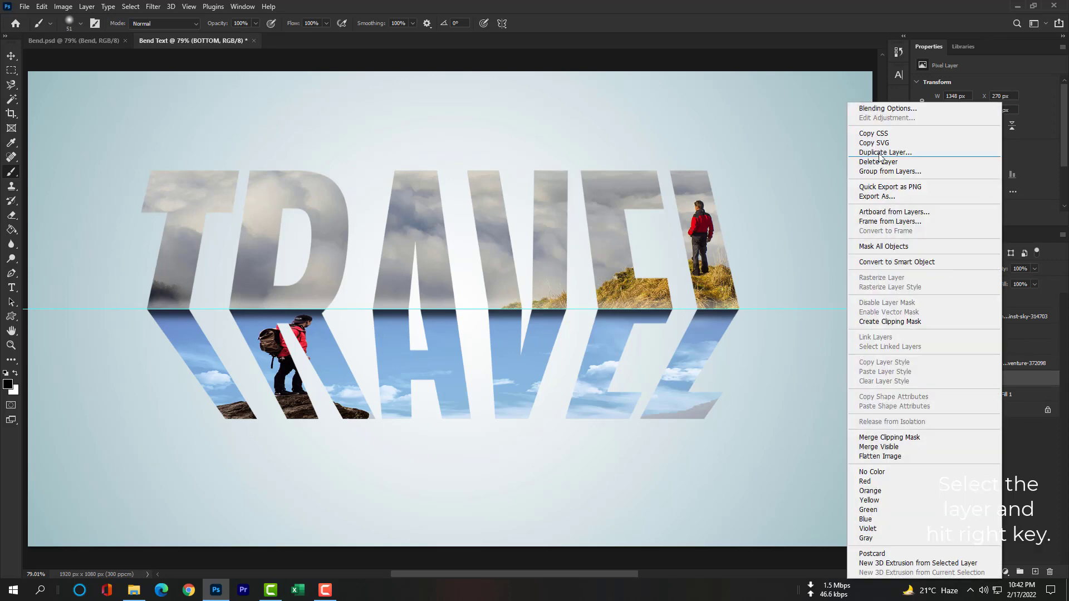
left_click(874, 107)
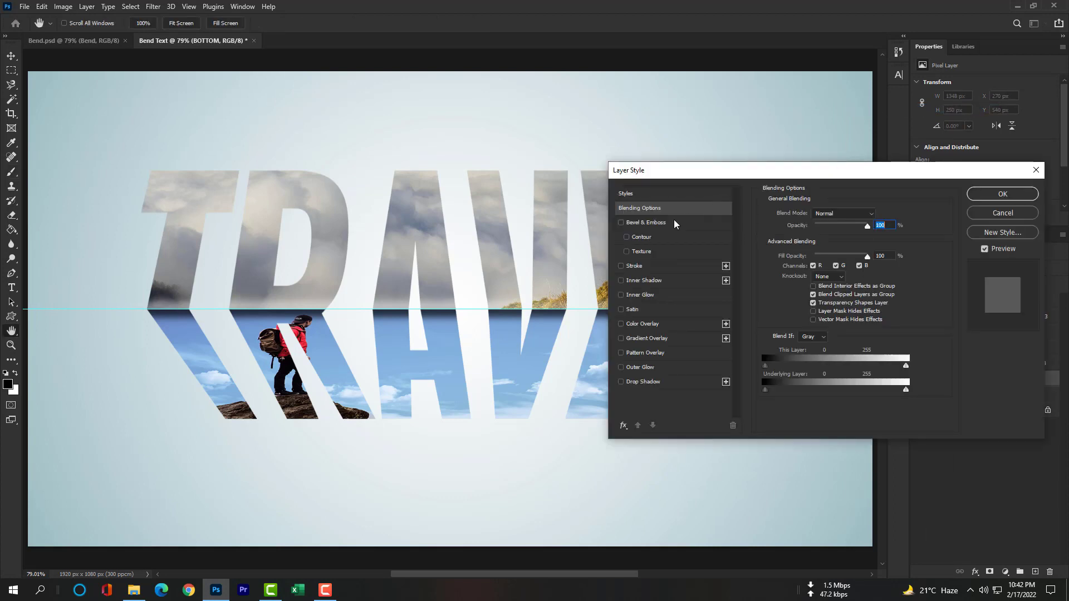
left_click_drag(664, 169, 593, 91)
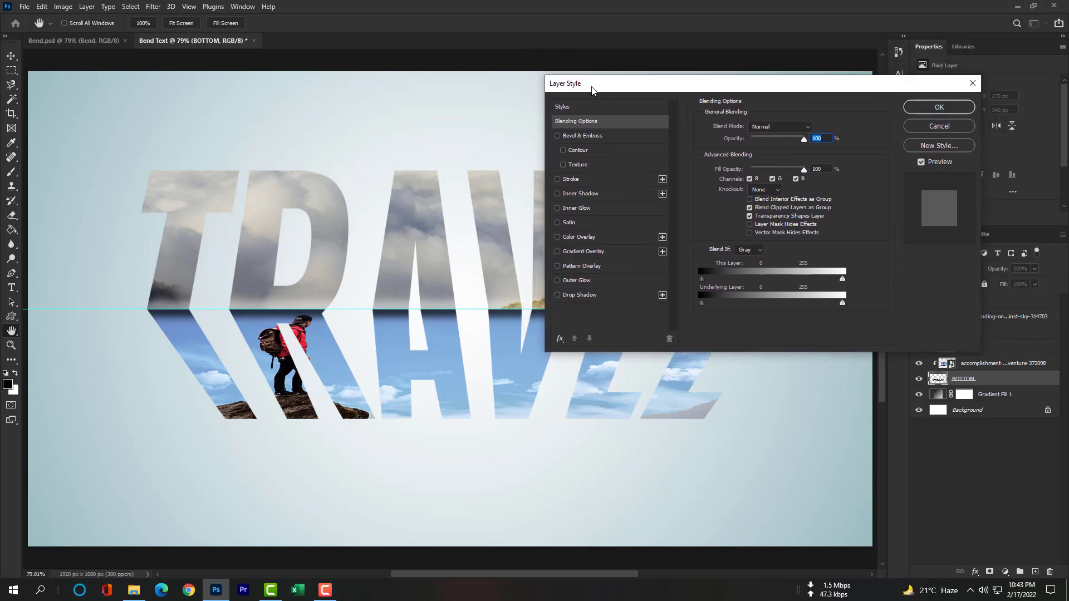
Step: Enable Drop Shadow with -167° angle, 5 px distance and 10 px size, and apply it
left_click(575, 296)
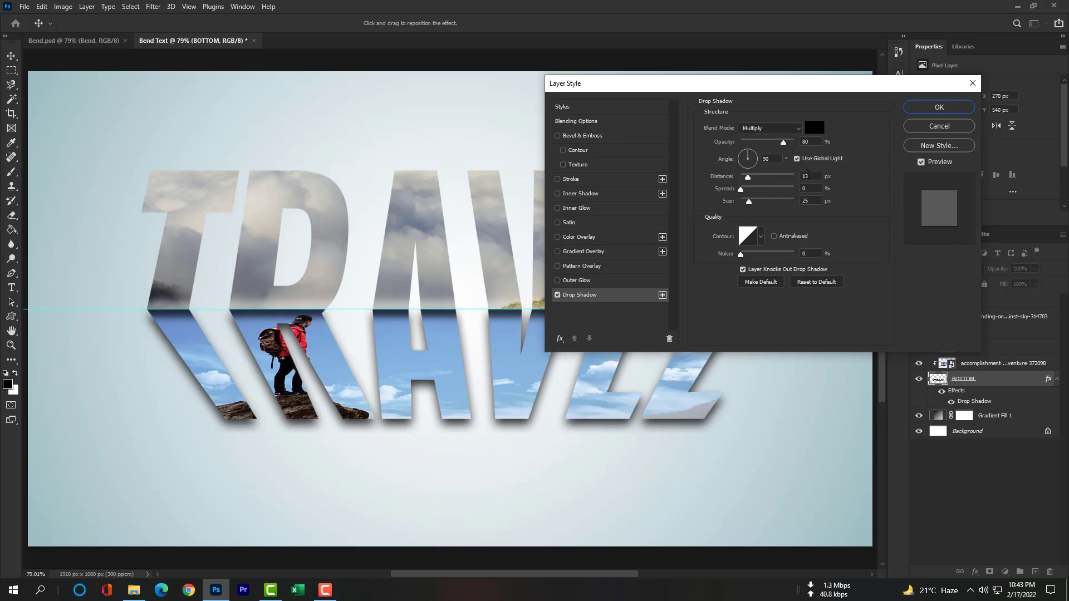
left_click(813, 201)
type("10")
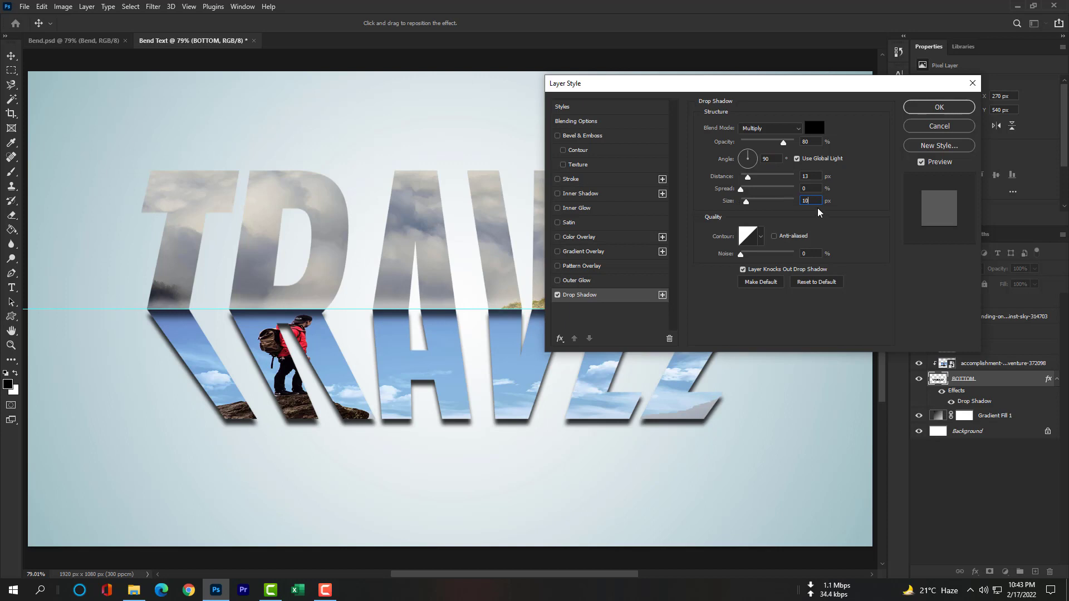
type("5")
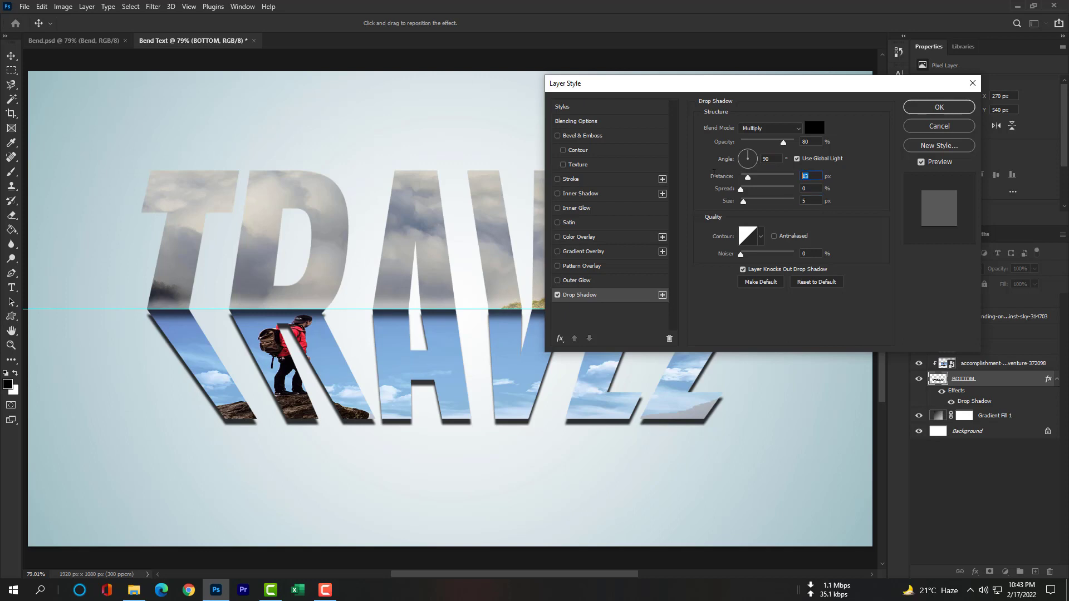
type("5")
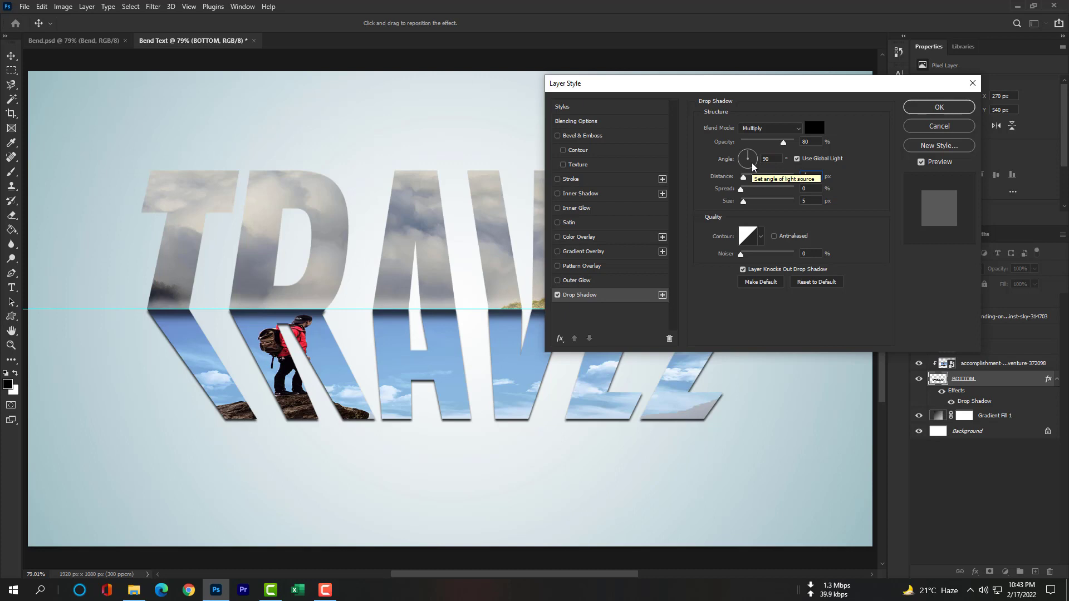
left_click_drag(756, 164, 742, 165)
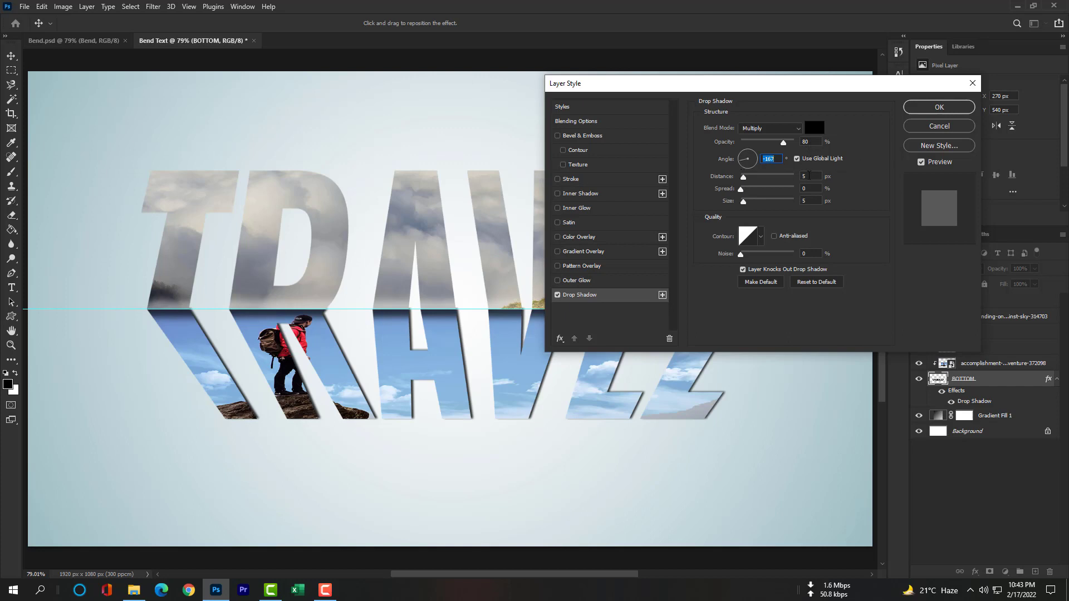
left_click(813, 200)
type("10")
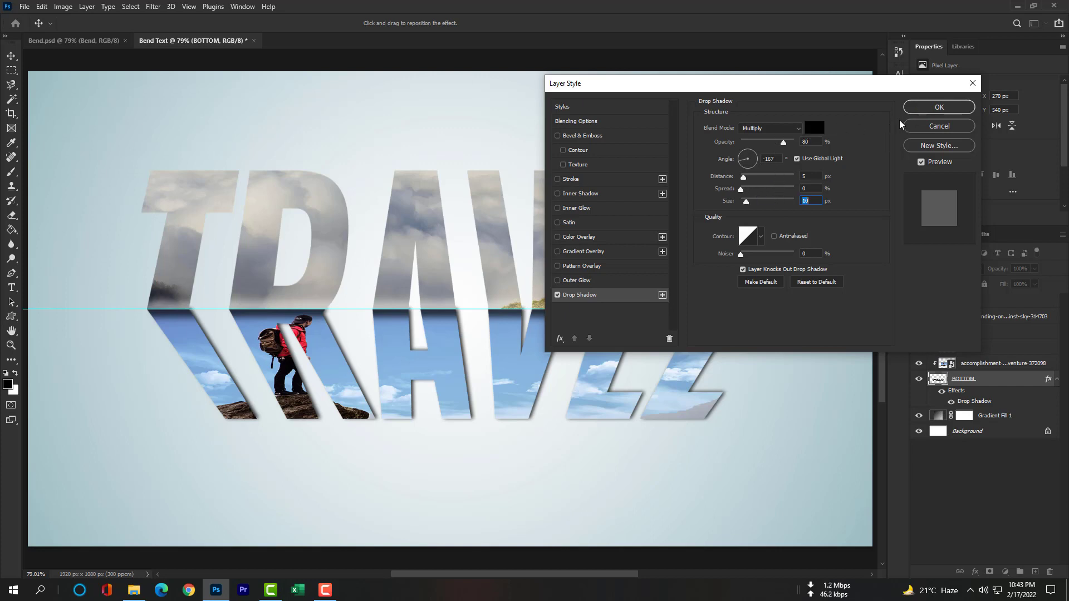
left_click(921, 112)
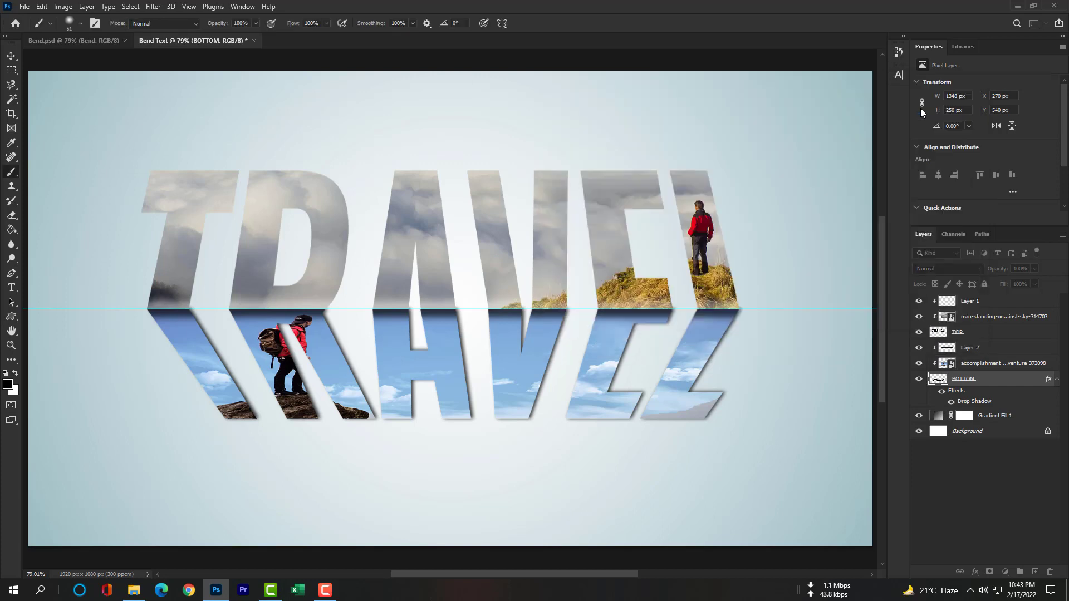
Step: Open TOP's Blending Options and enable Drop Shadow with the same -167°, 5 px, 10 px settings
left_click(974, 334)
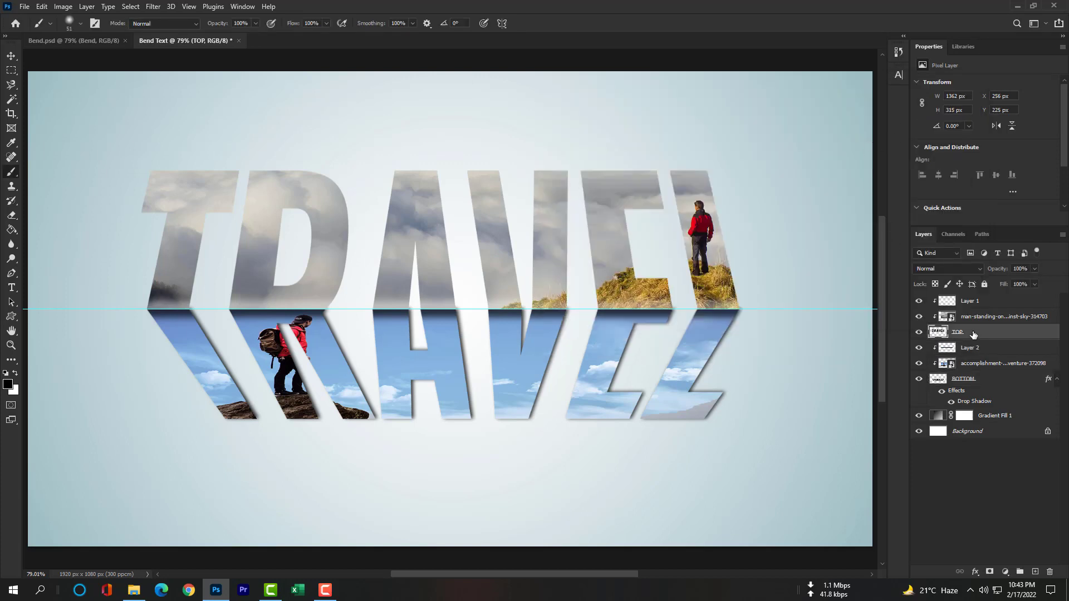
right_click(1004, 336)
left_click(882, 112)
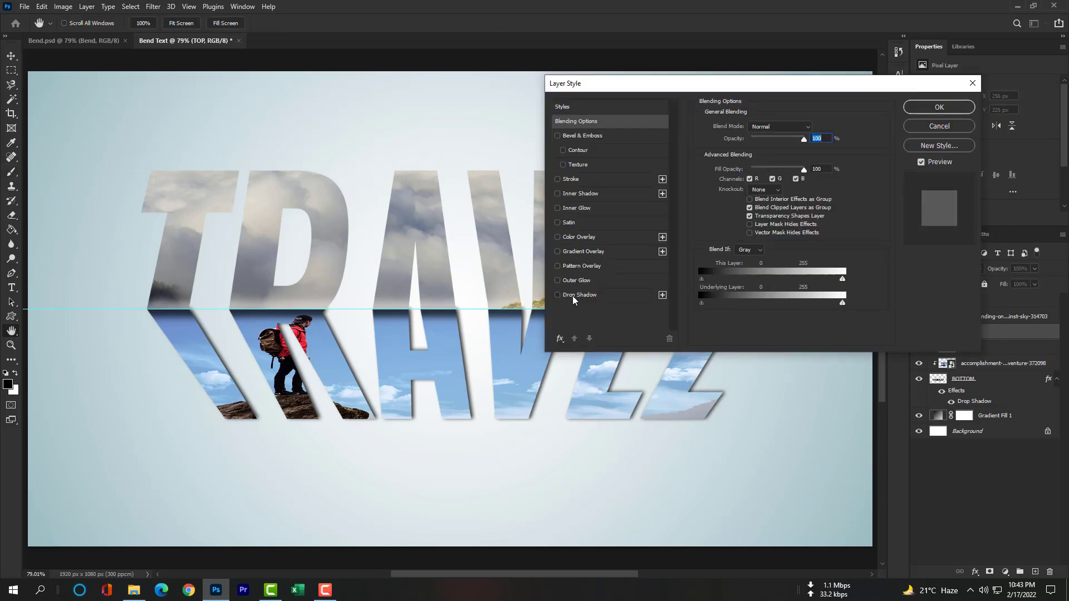
left_click(573, 296)
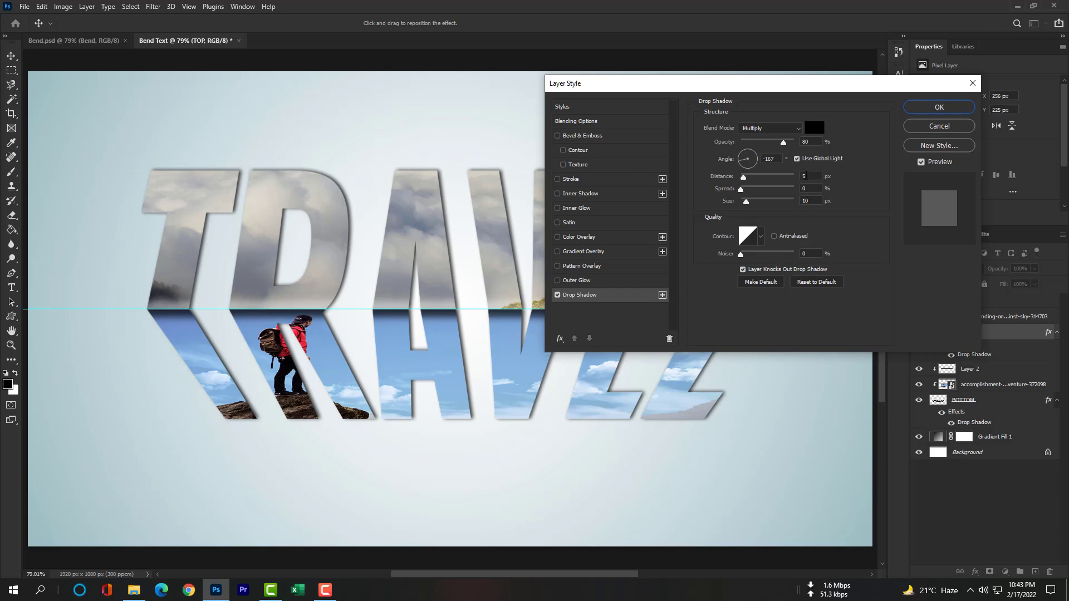
Step: Apply TOP's drop shadow, drag the split guide off the canvas, and zoom out to review
left_click(927, 109)
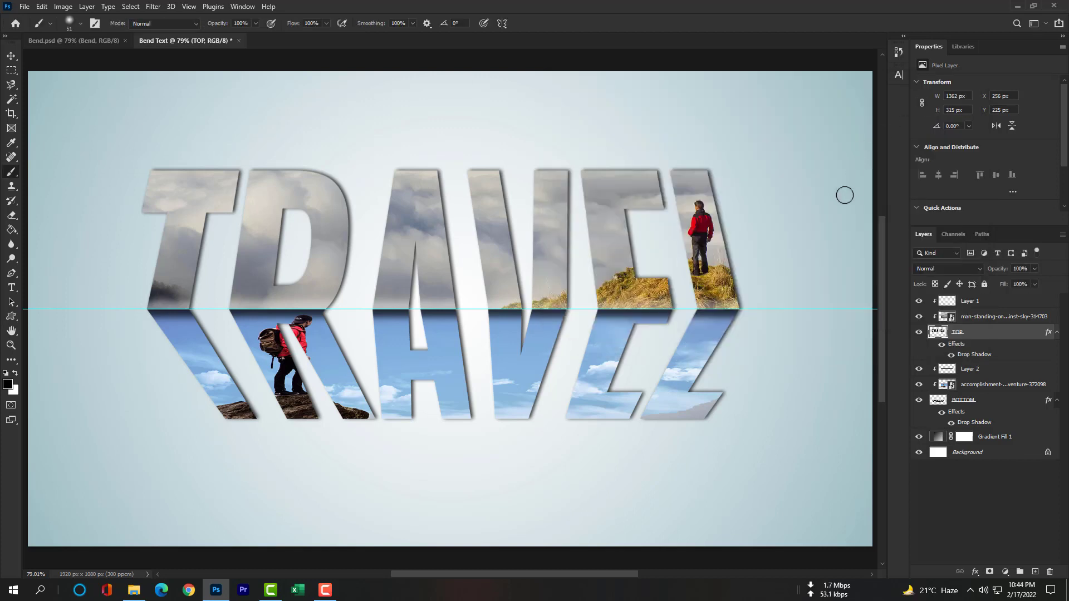
left_click(10, 56)
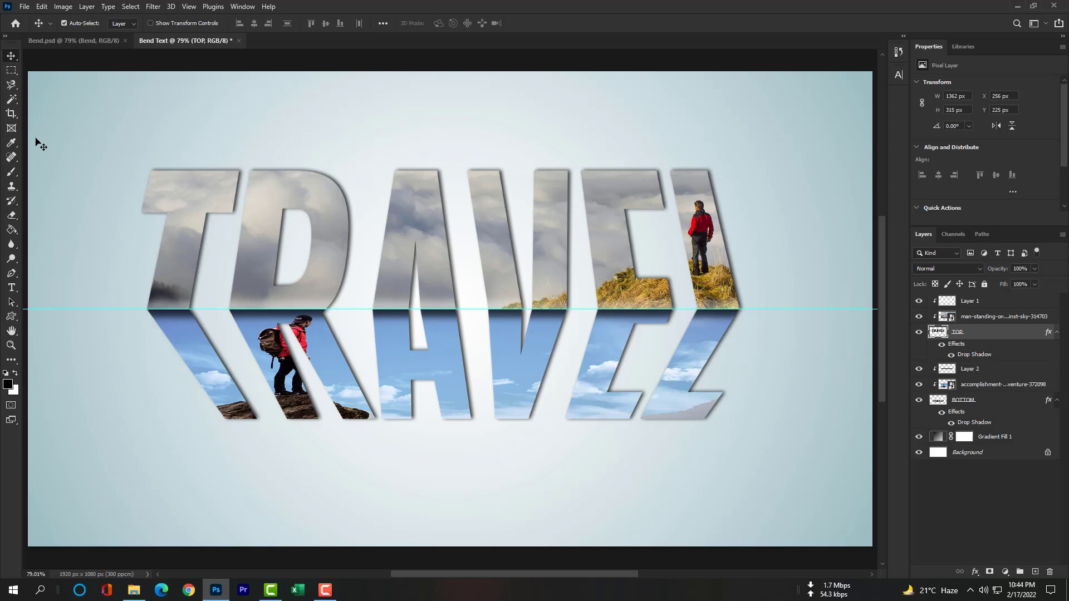
left_click_drag(102, 309, 126, 35)
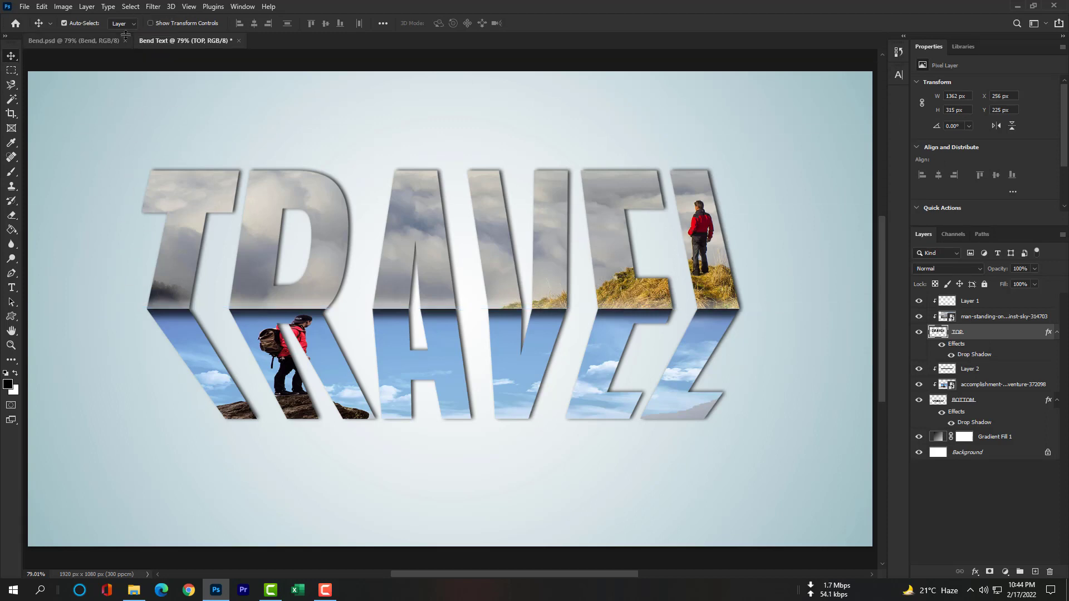
key("ctrl")
left_click(464, 67)
scroll(618, 192, "down", 1)
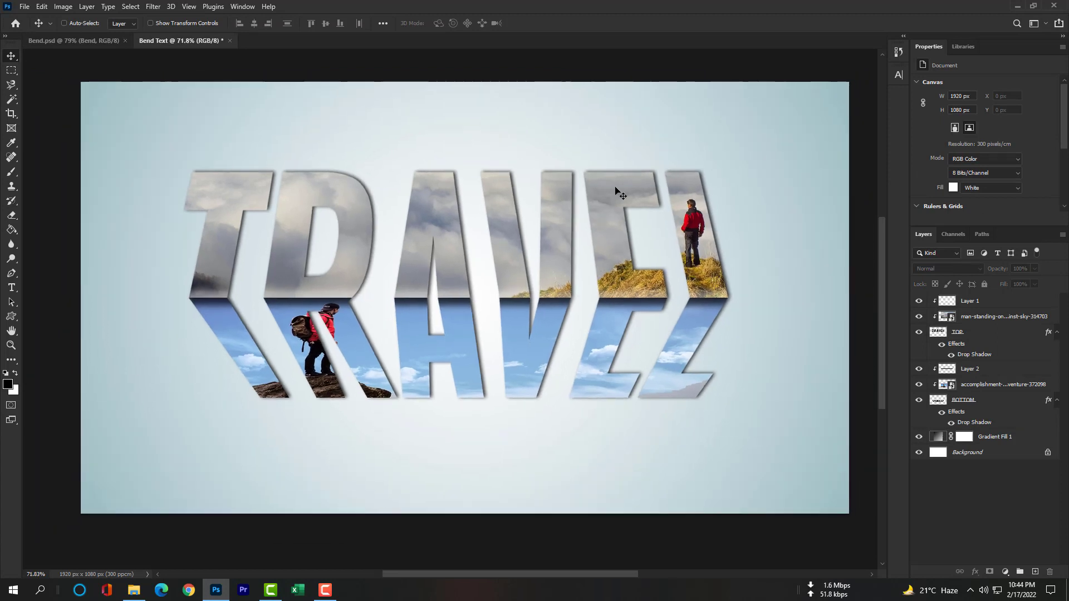
left_click_drag(880, 270, 881, 266)
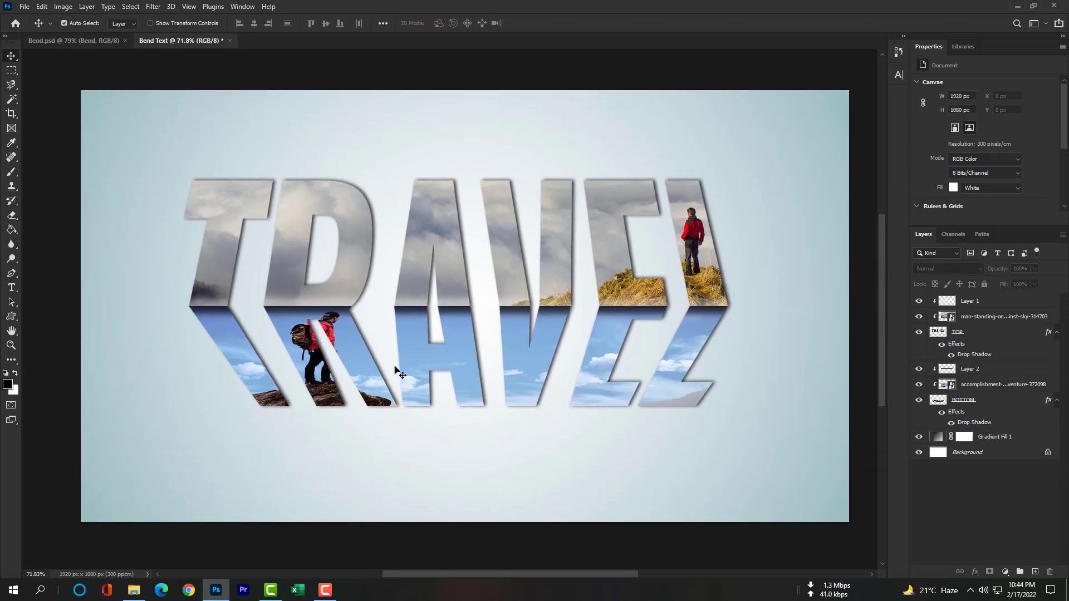